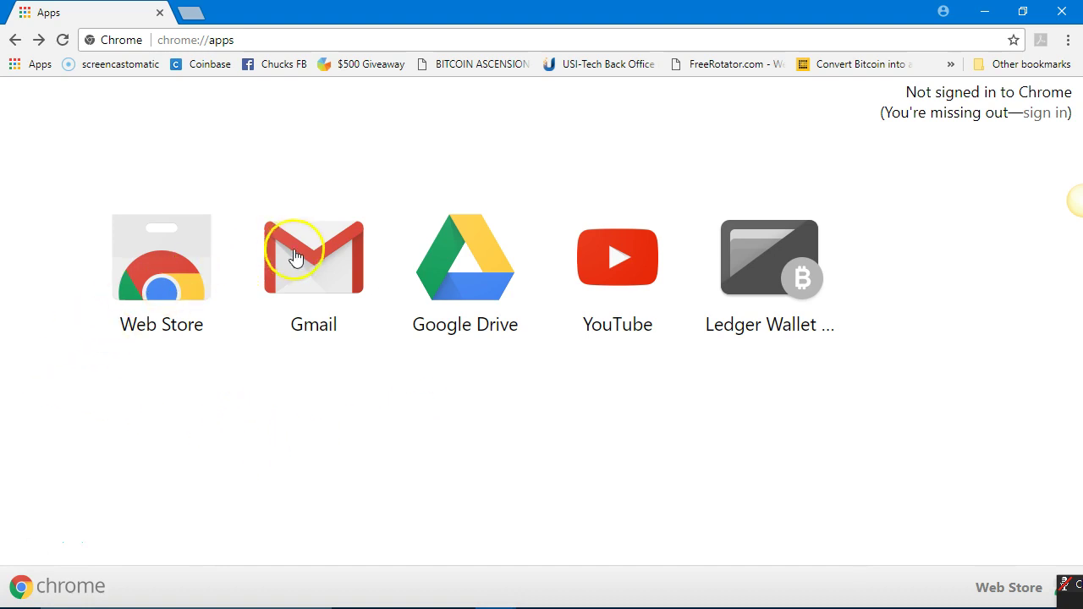
Launch the Gmail app from Chrome's apps page to load the inbox
left_click(322, 278)
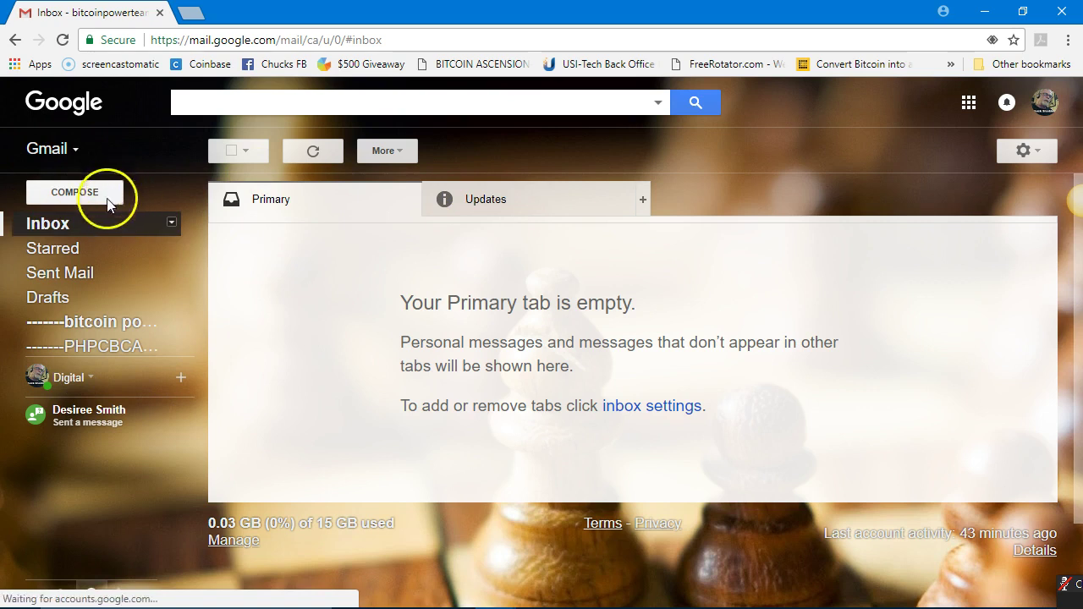
Launch Google Drive in a new tab from Gmail's Google apps grid
mouse_move(132, 292)
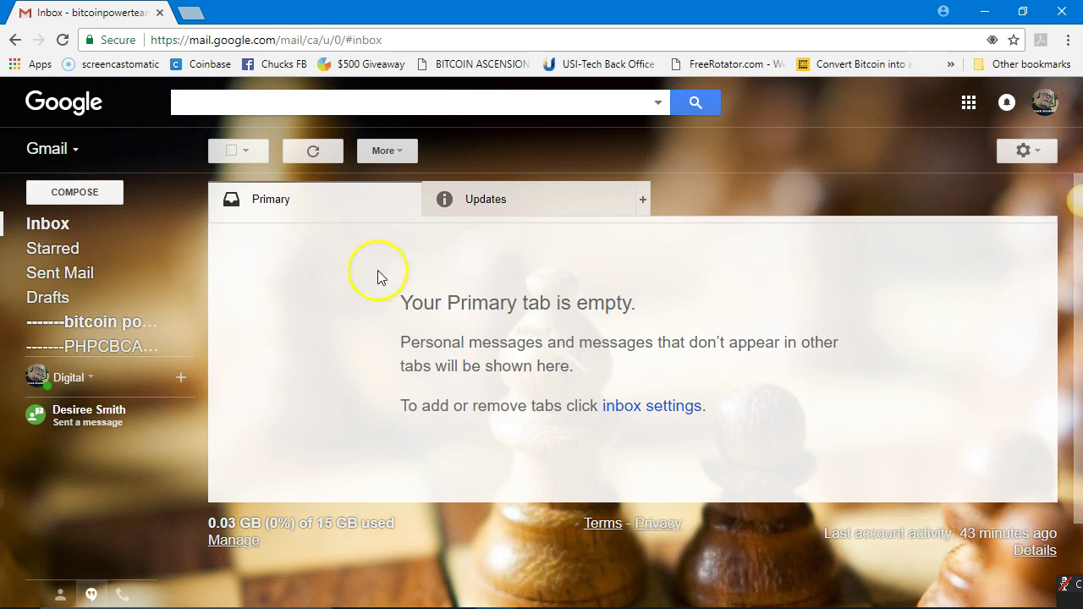
left_click(970, 111)
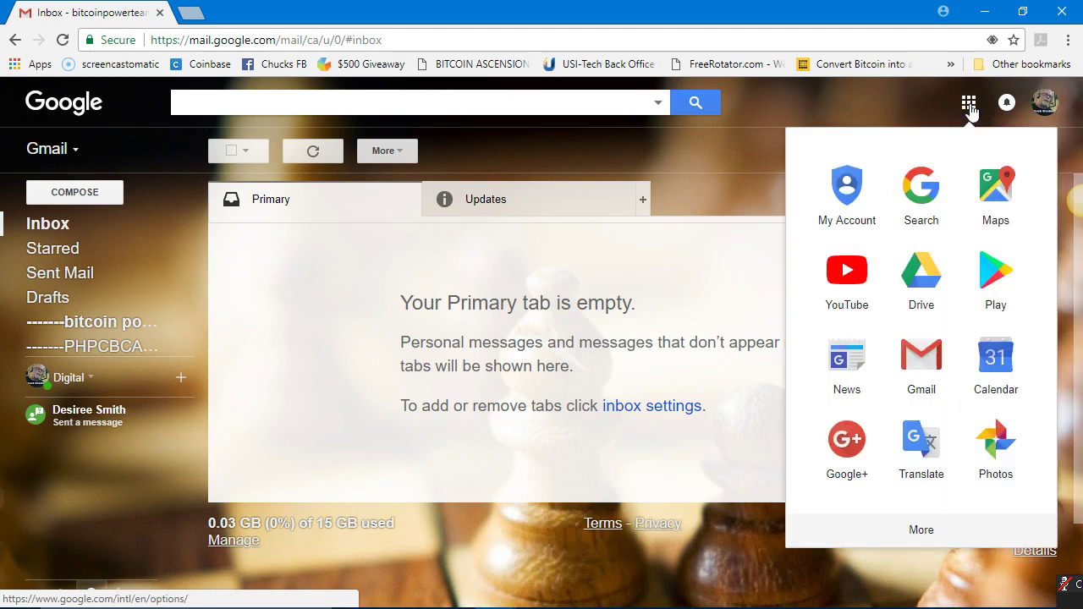
left_click(922, 284)
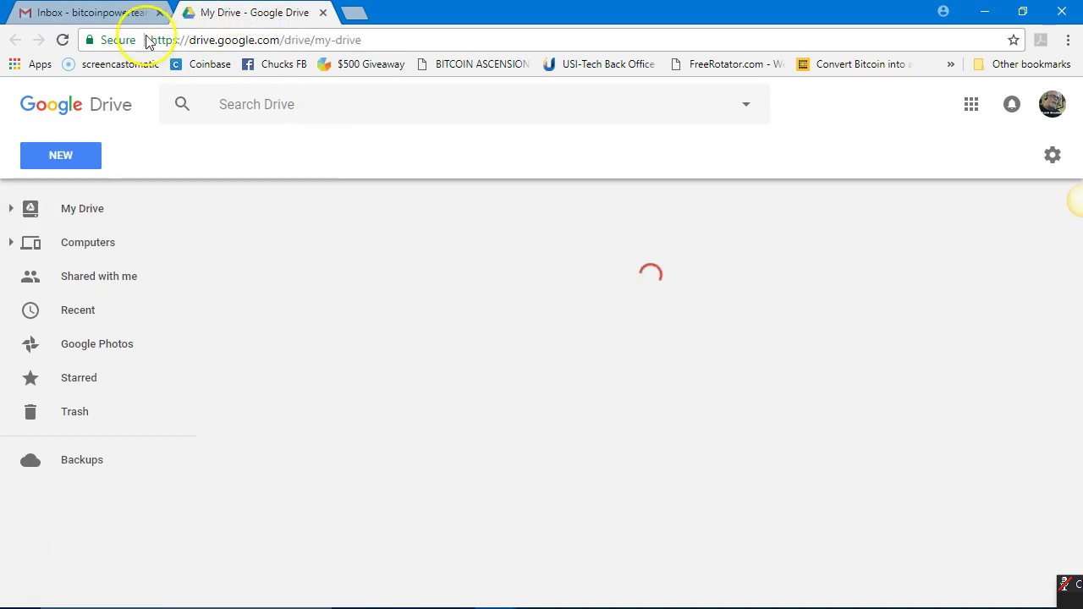
Switch to Gmail and back to Drive, then list the 'Shared with me' files
left_click(84, 15)
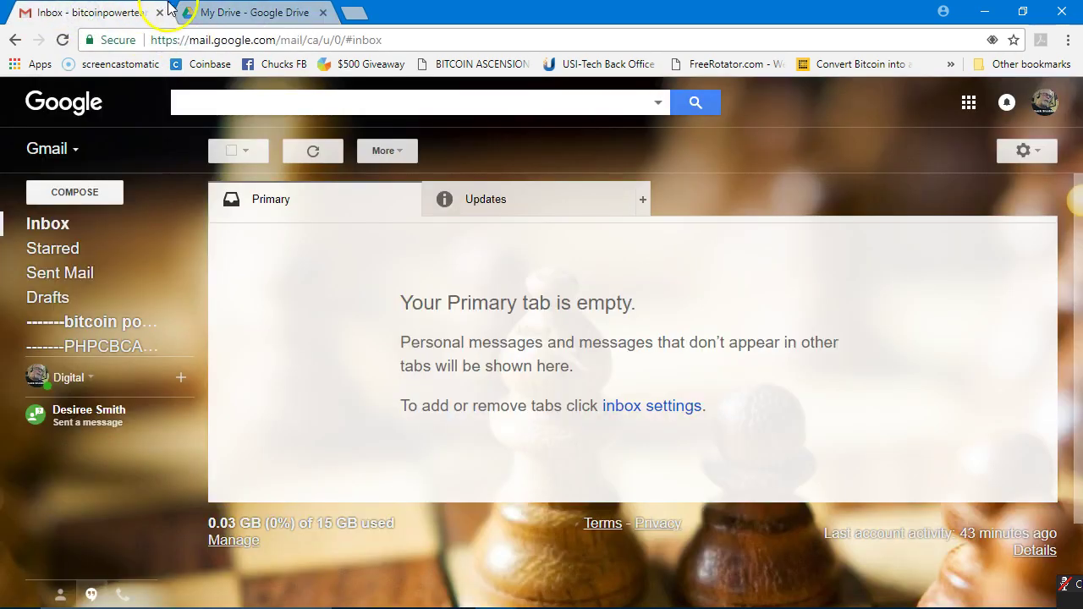
left_click(224, 14)
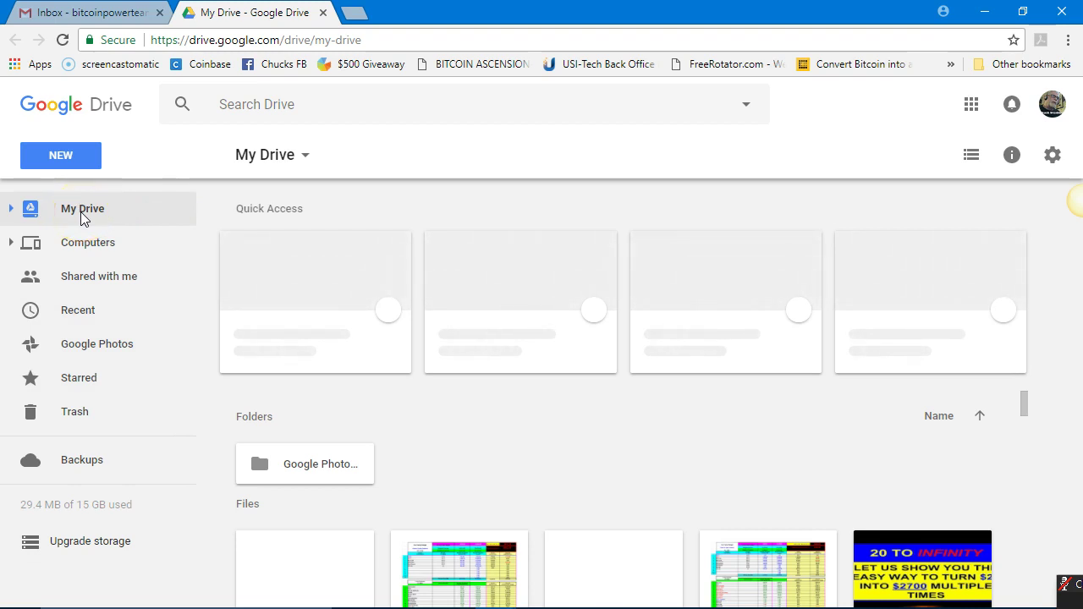
left_click(93, 247)
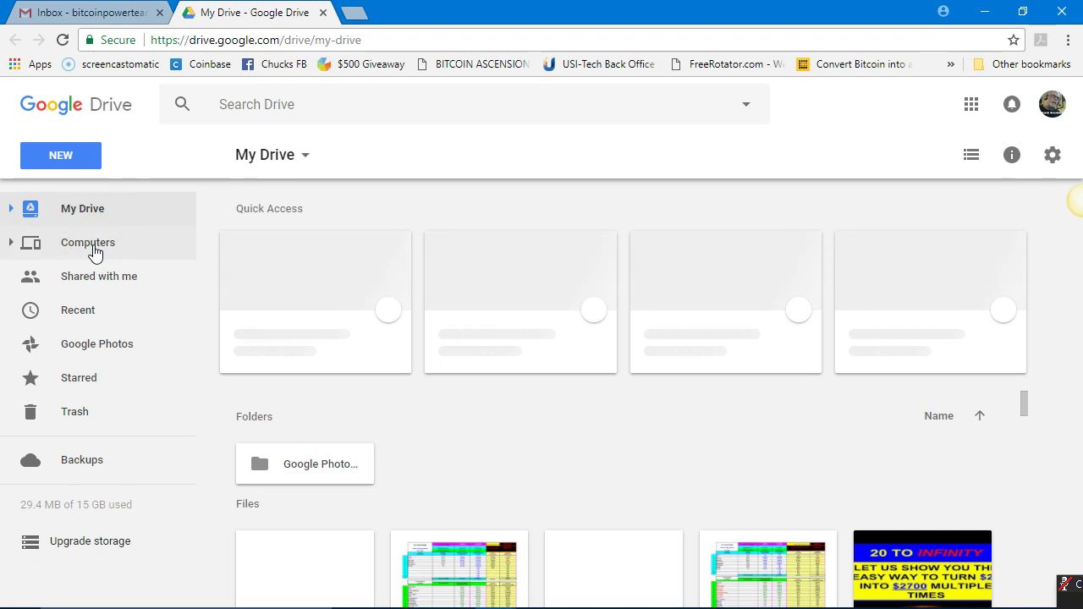
left_click(85, 287)
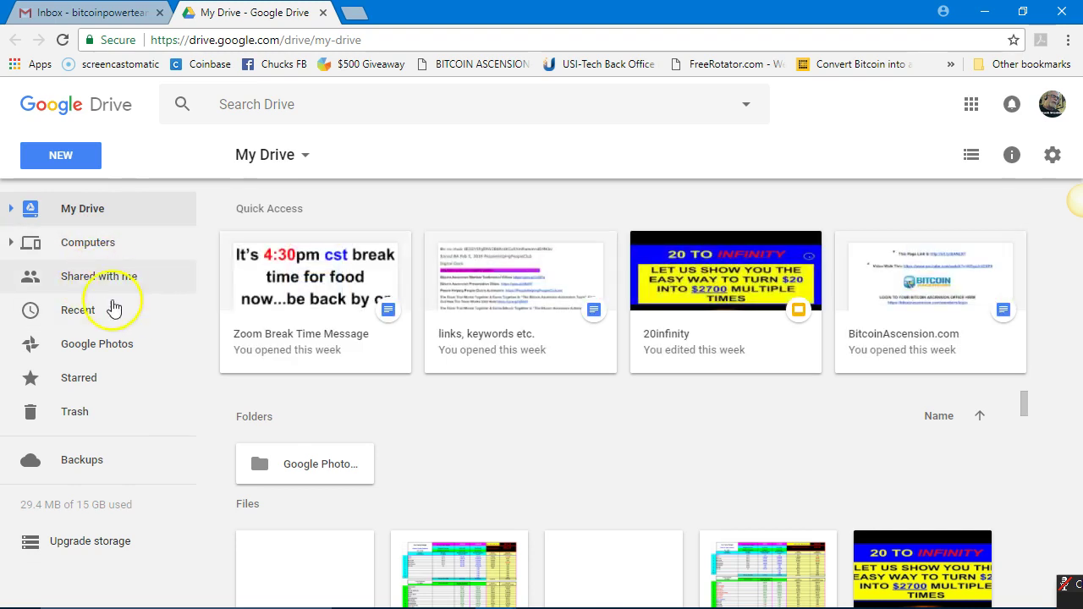
left_click(101, 279)
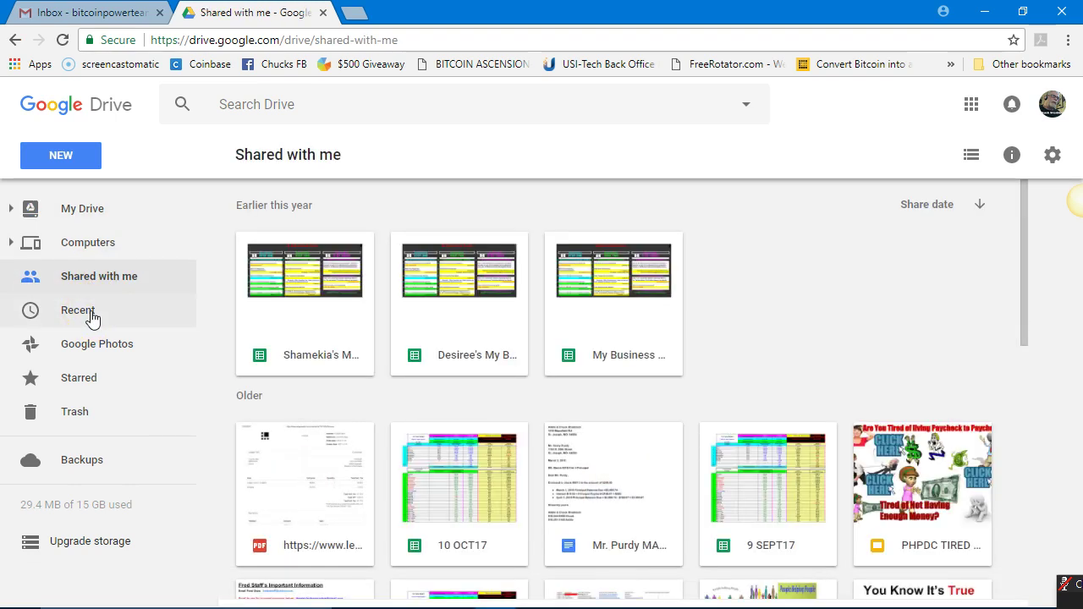
left_click(92, 315)
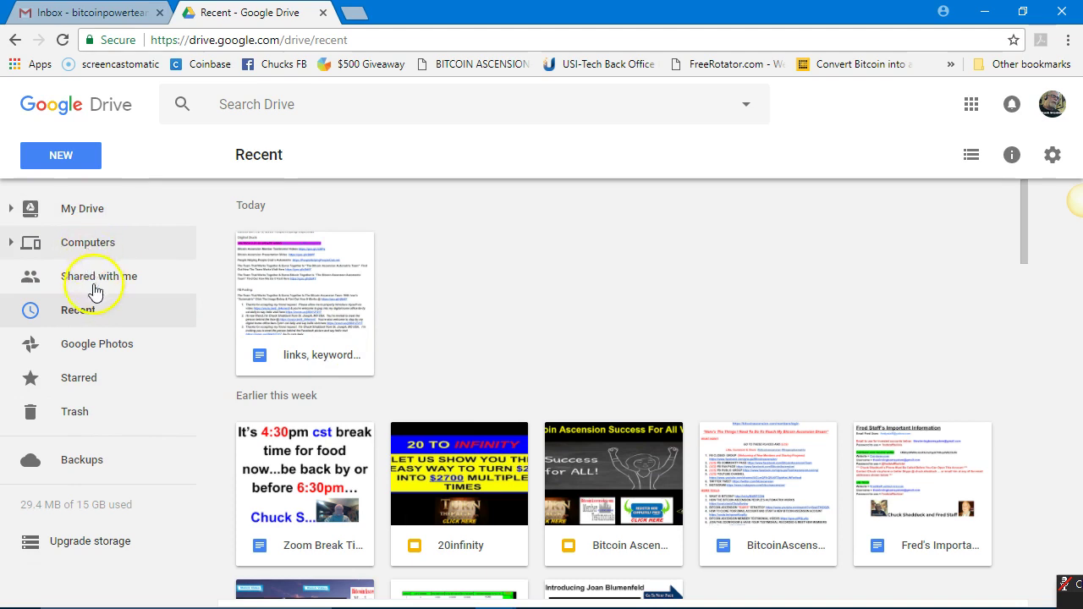
left_click(101, 348)
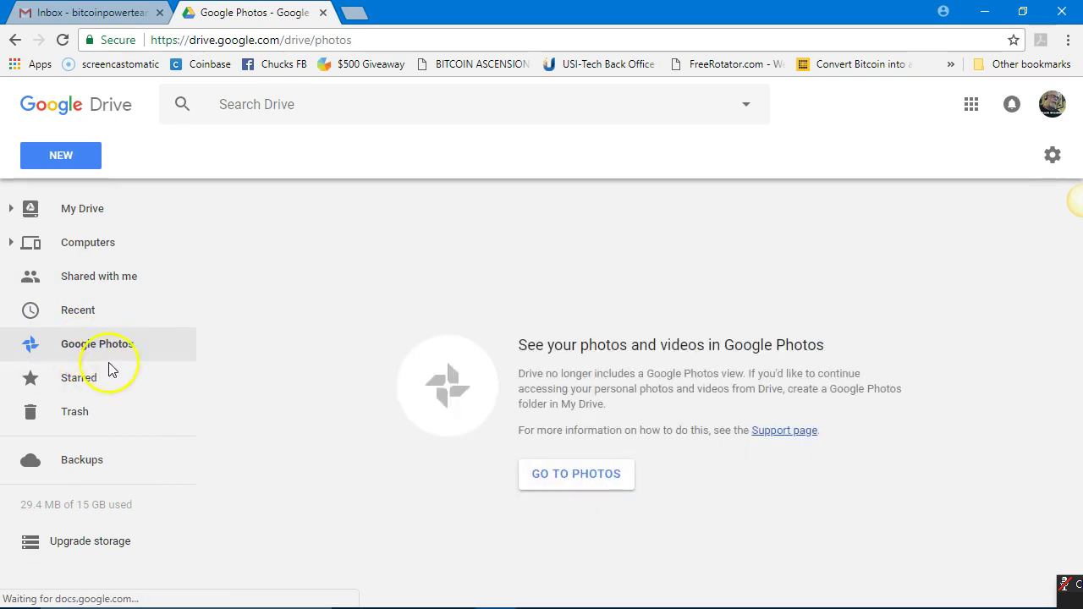
left_click(90, 385)
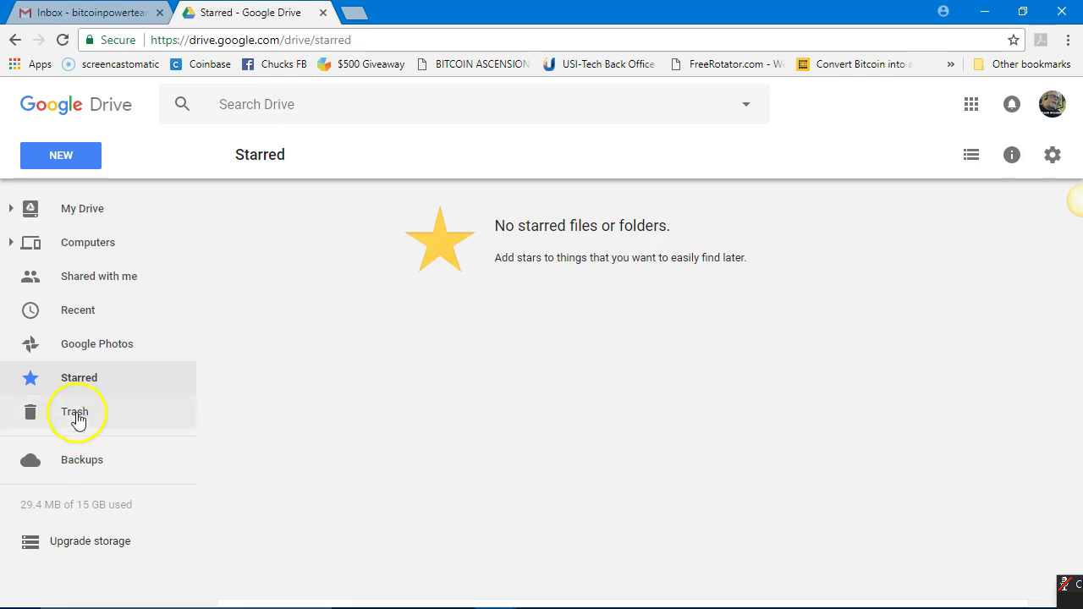
left_click(76, 412)
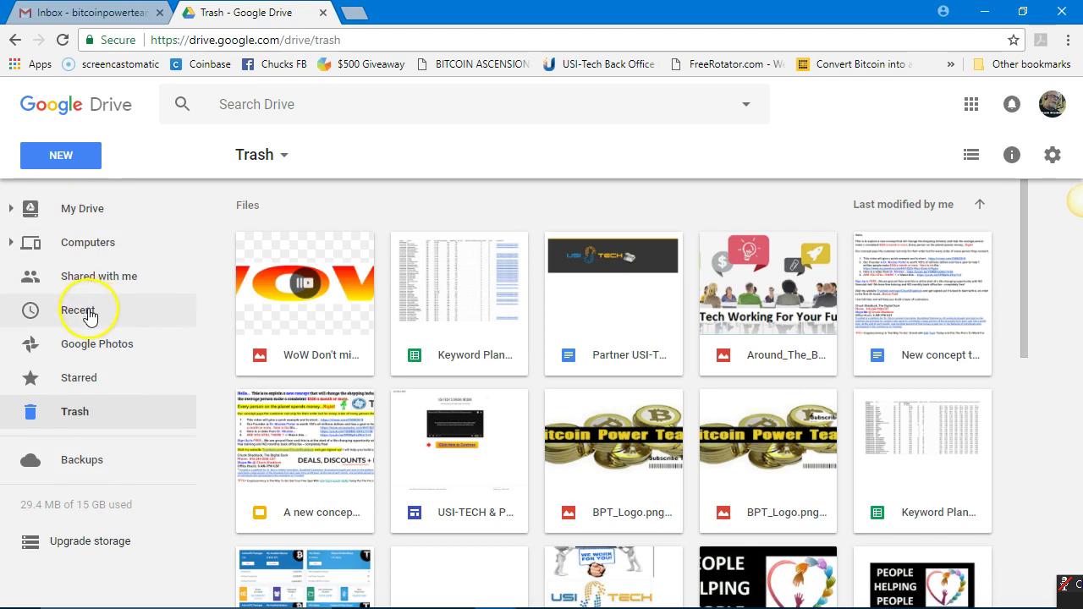
left_click(89, 282)
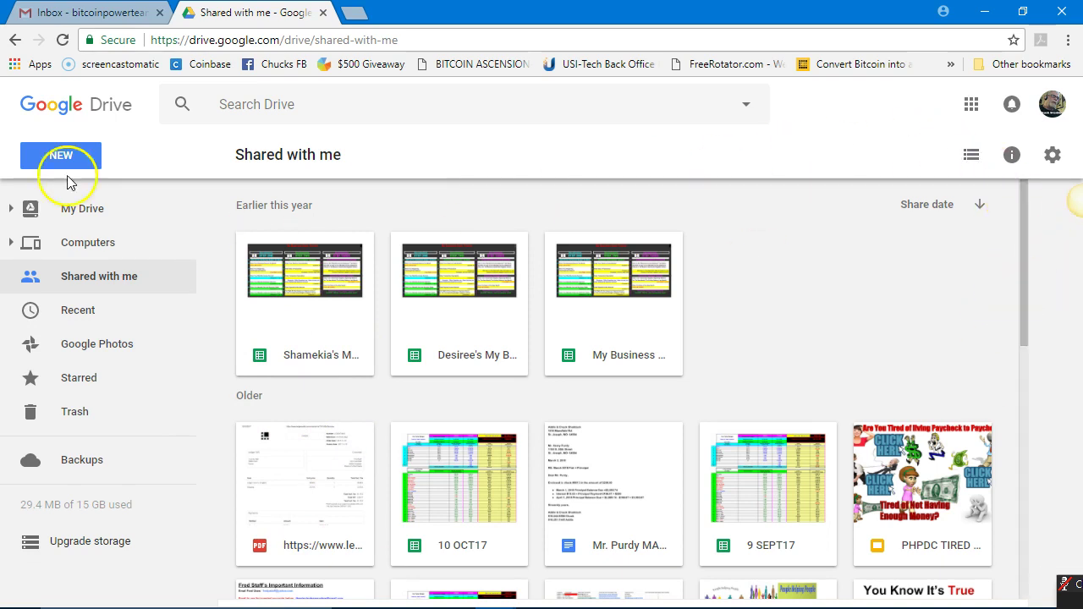
Go back through Trash, Starred, Photos and Recent to Shared with me, then close Drive
left_click(47, 158)
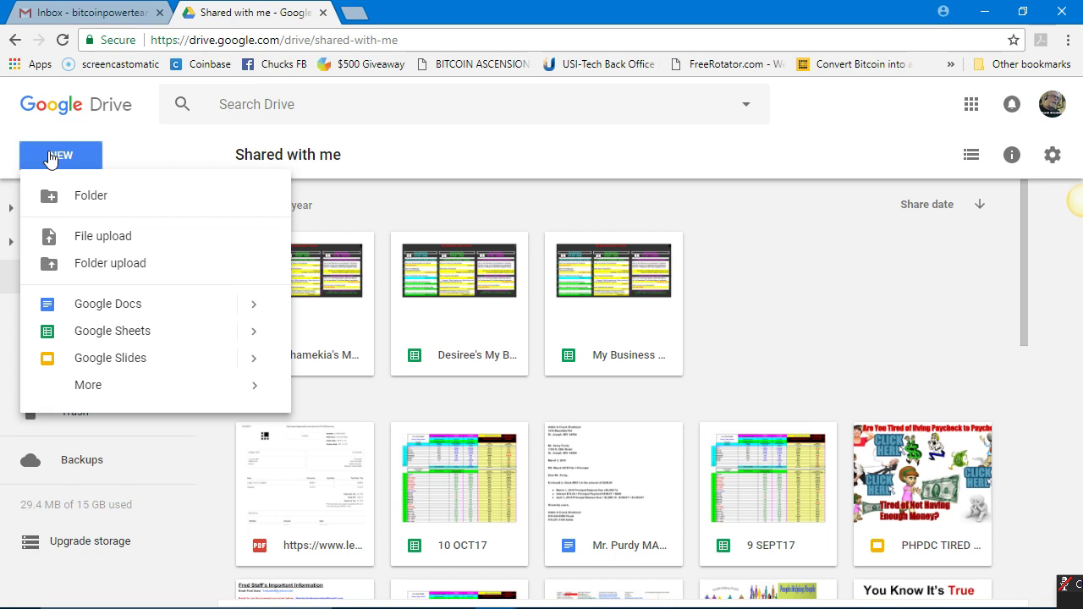
left_click(17, 41)
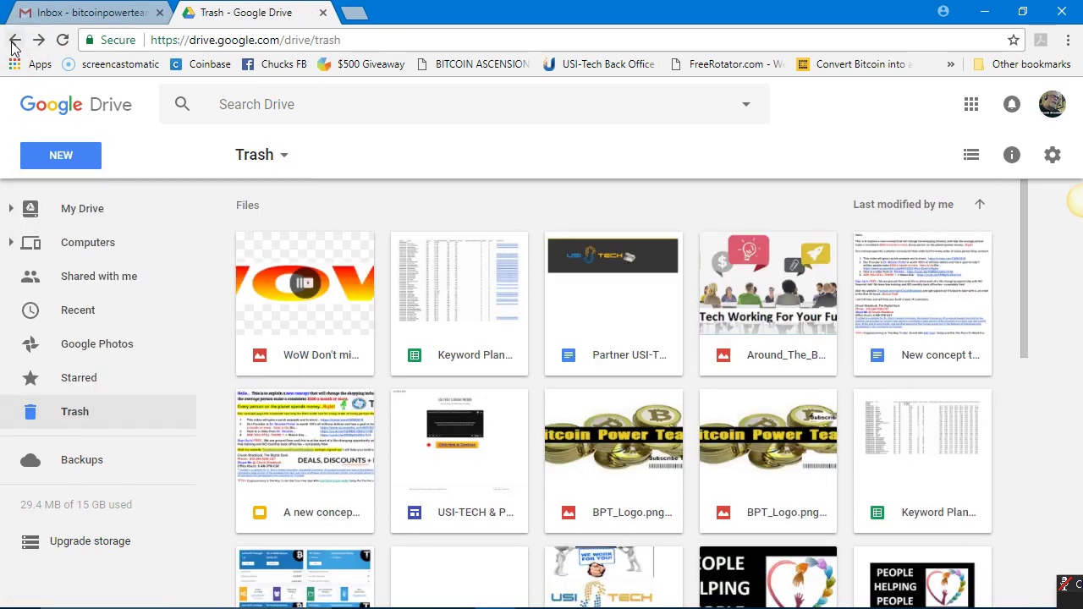
left_click(14, 40)
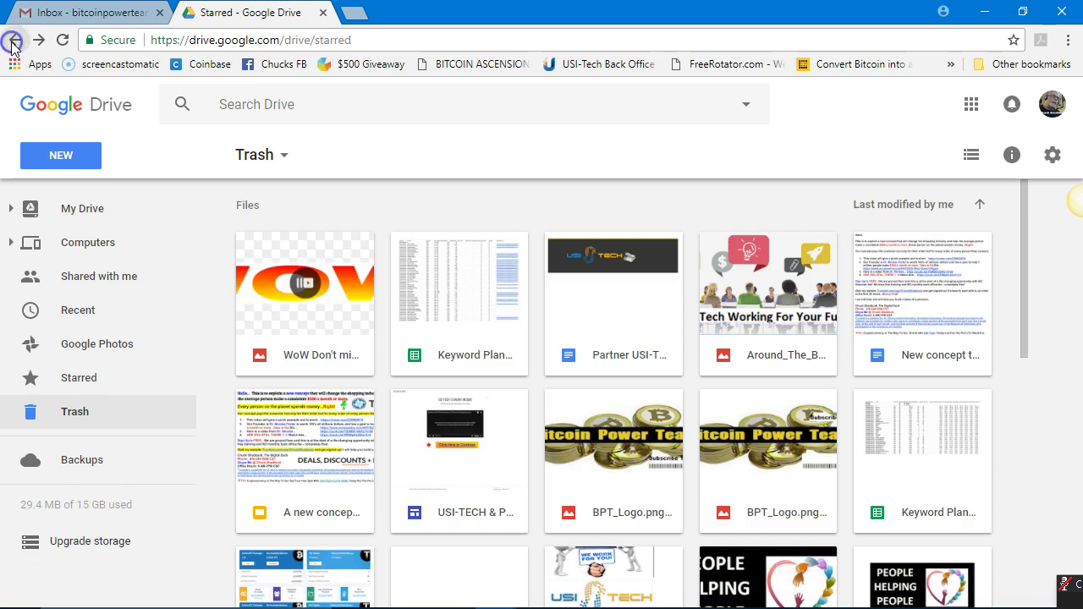
left_click(14, 40)
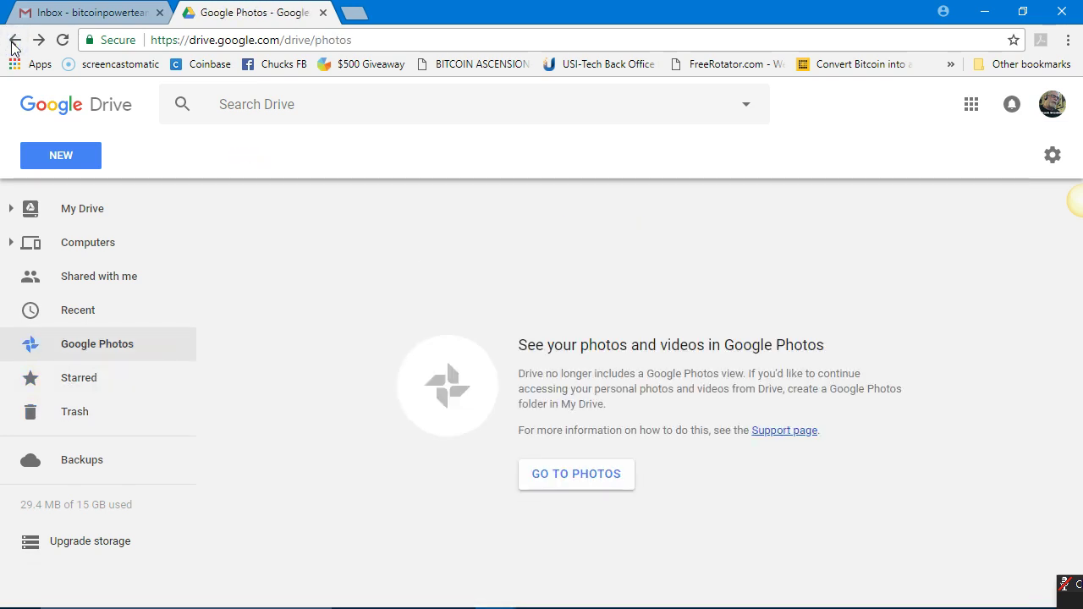
left_click(14, 40)
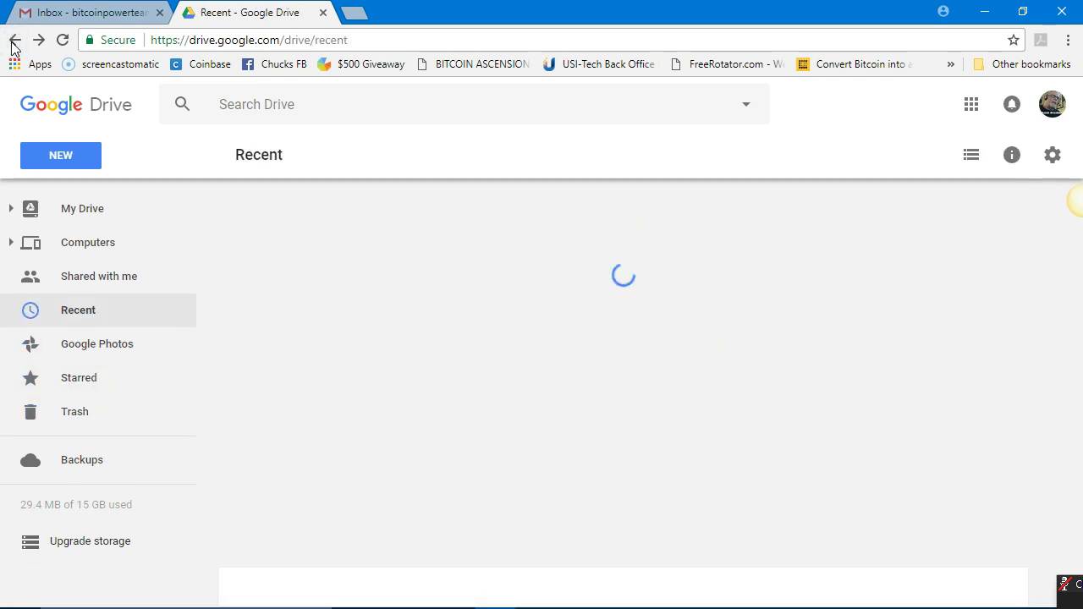
left_click(14, 41)
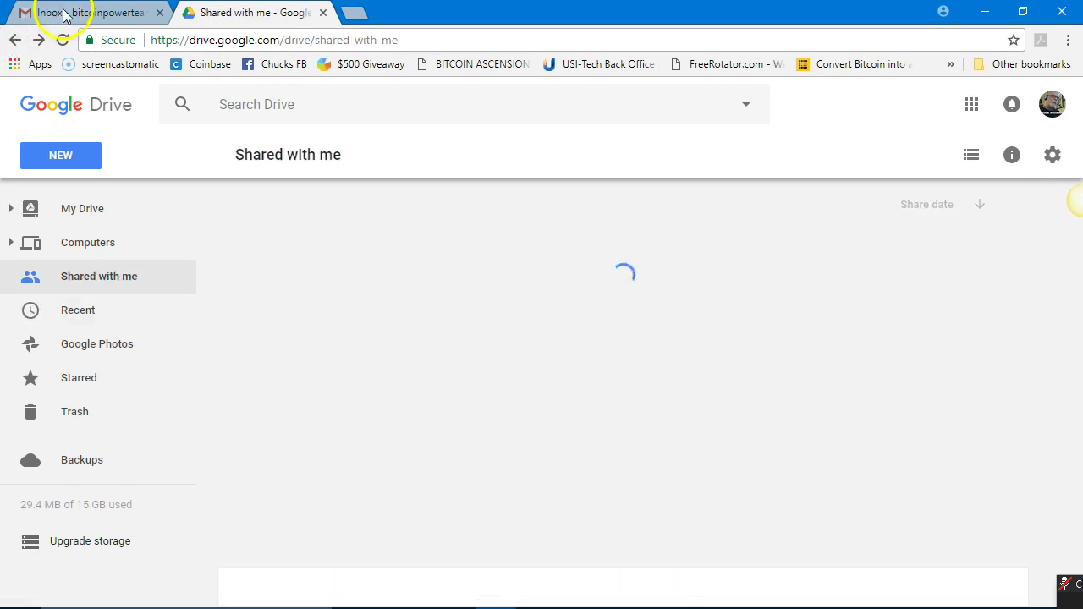
left_click(323, 13)
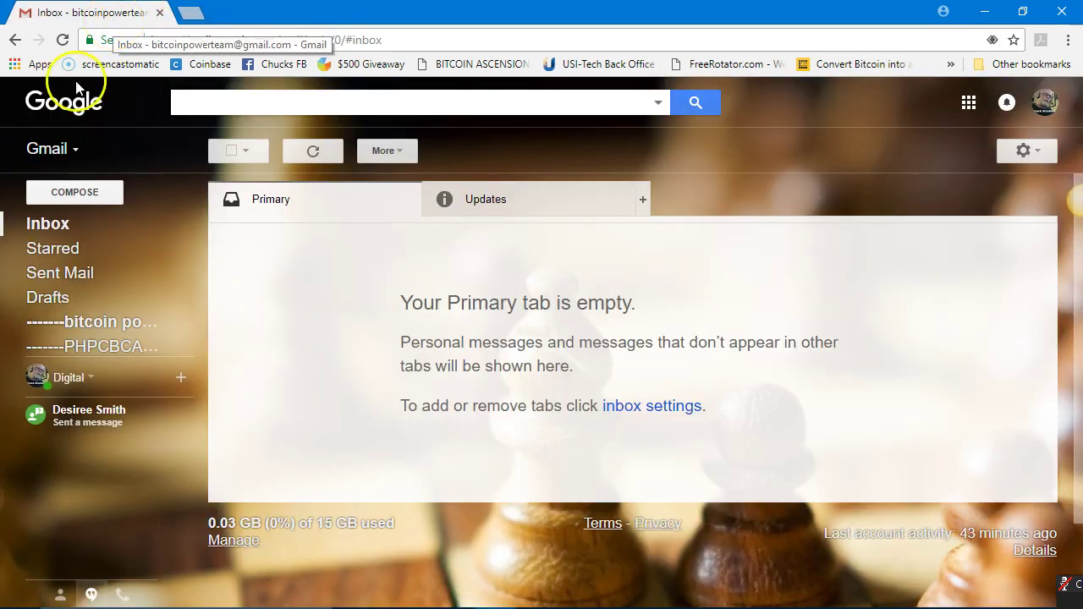
Reopen Google Drive at My Drive in a new tab via Gmail's apps grid
left_click(968, 103)
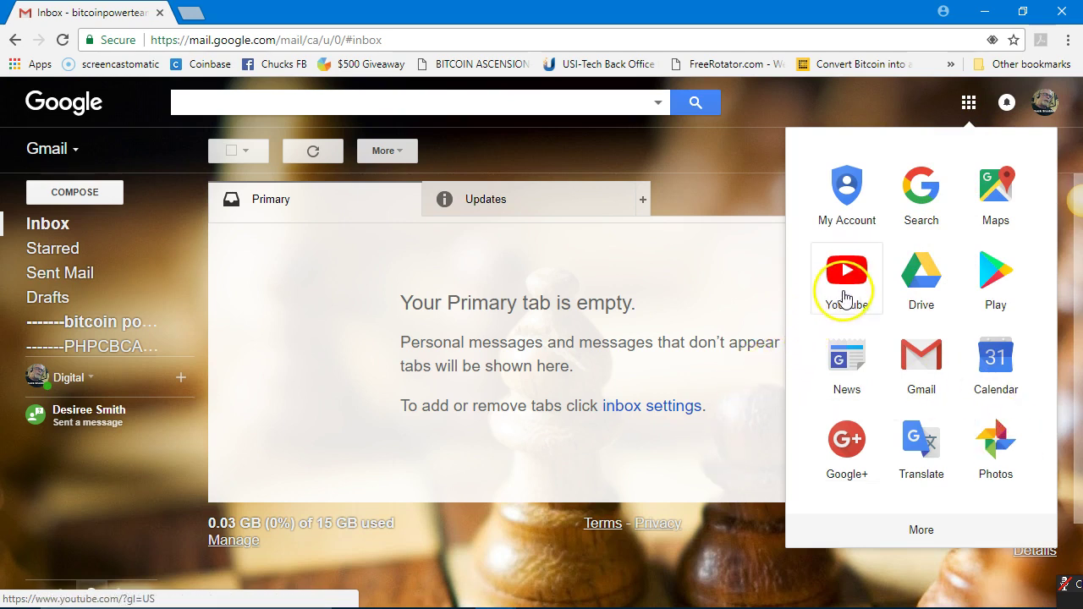
left_click(934, 274)
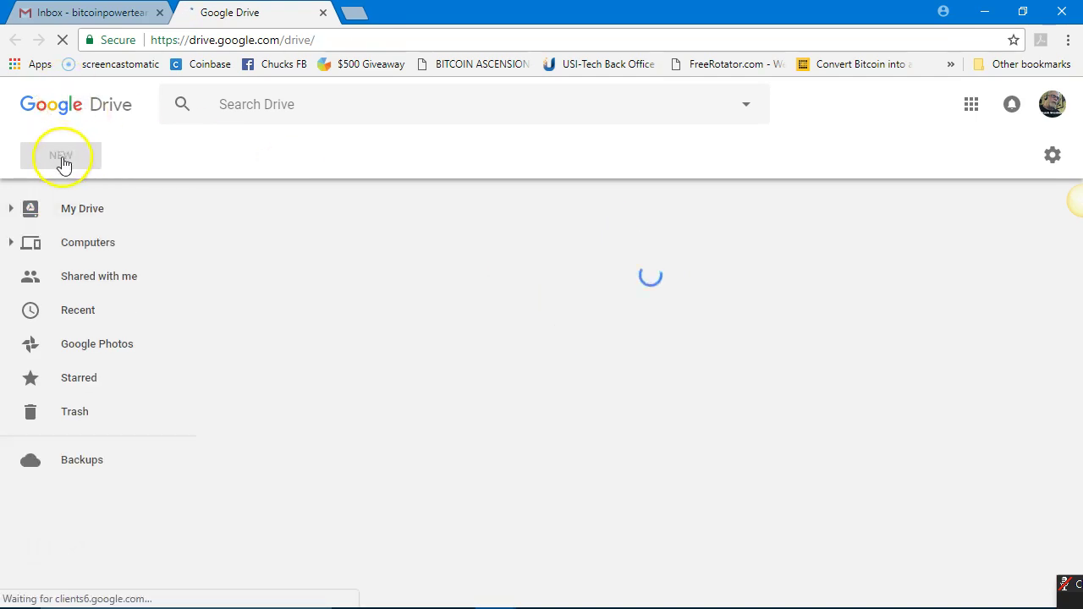
left_click(312, 102)
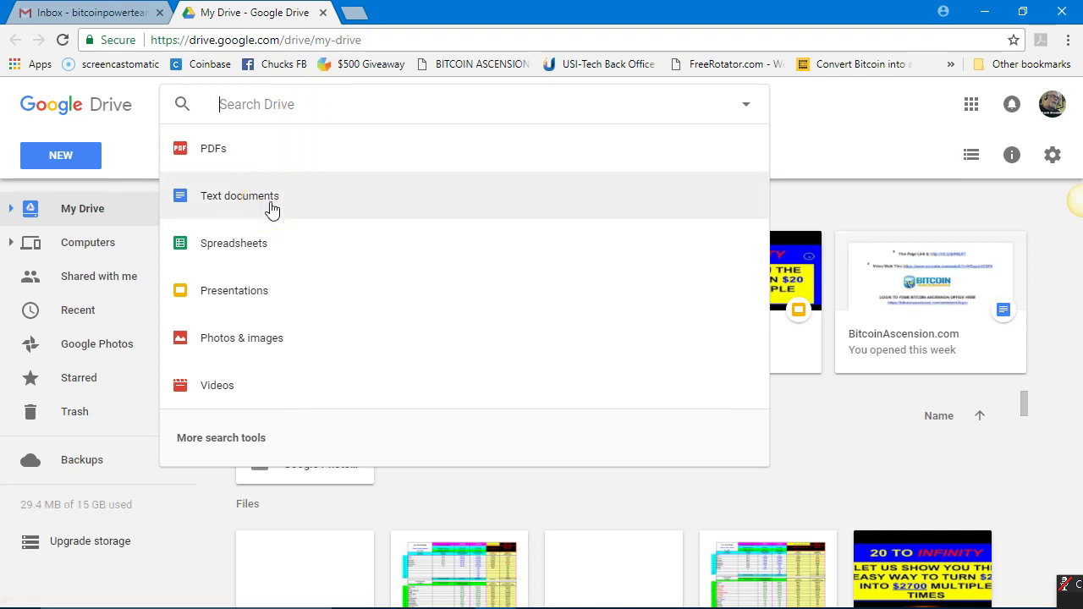
left_click(258, 245)
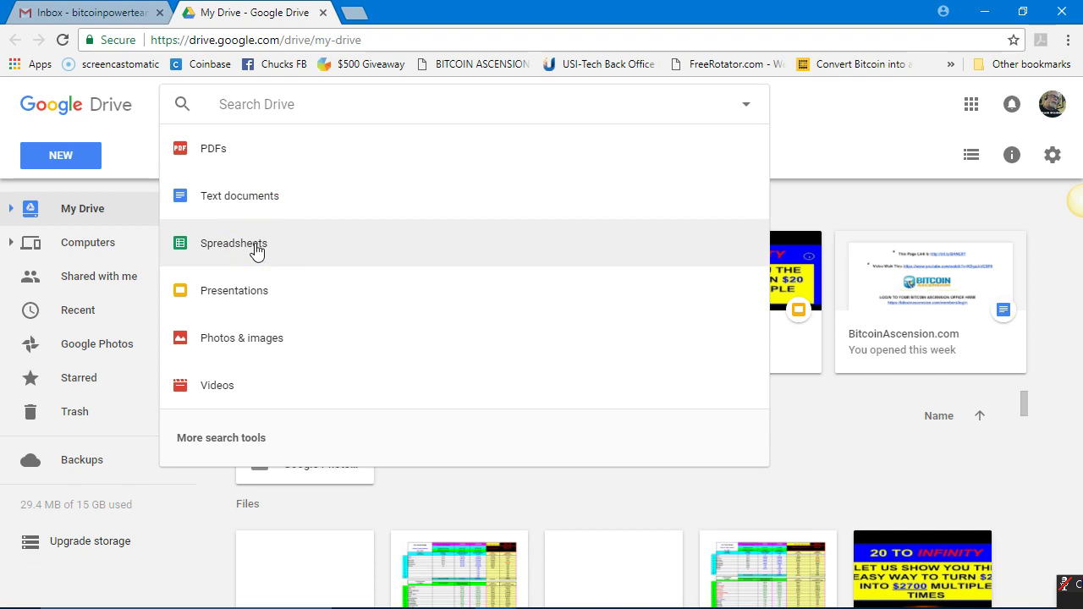
left_click(256, 297)
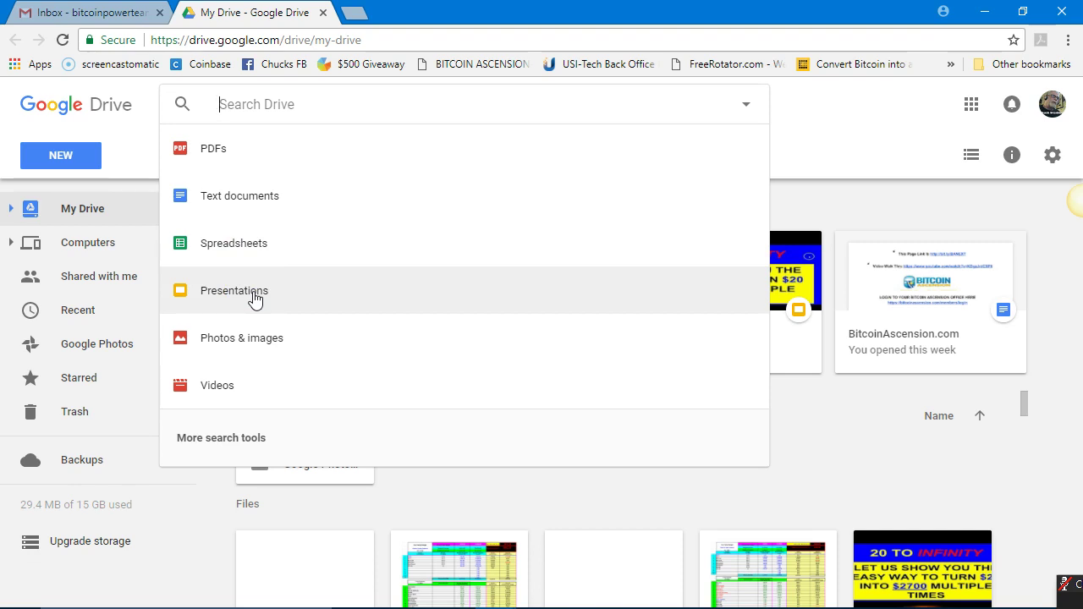
left_click(283, 342)
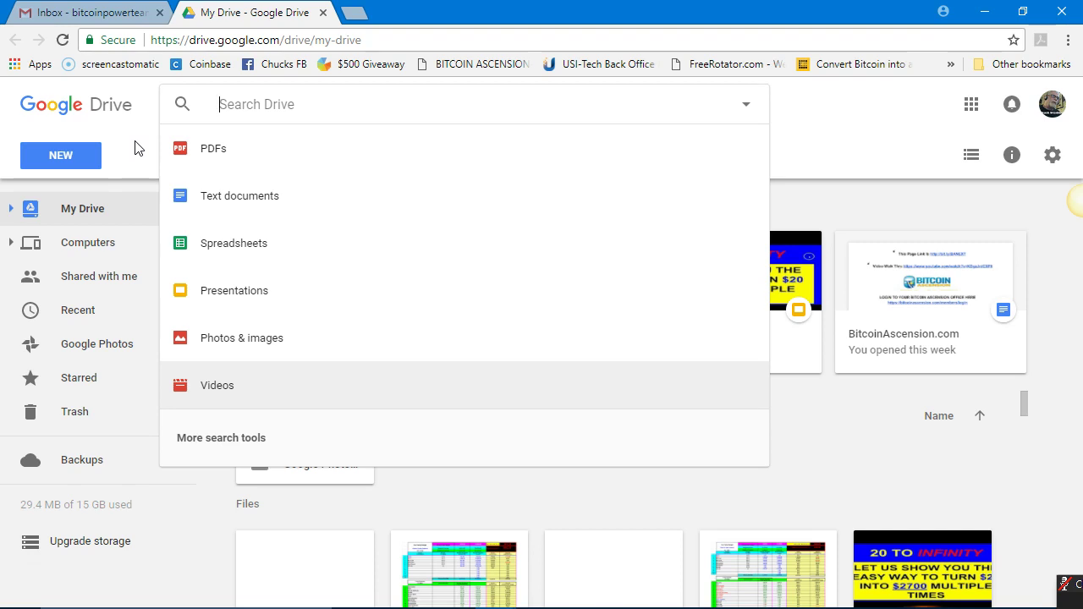
left_click(135, 148)
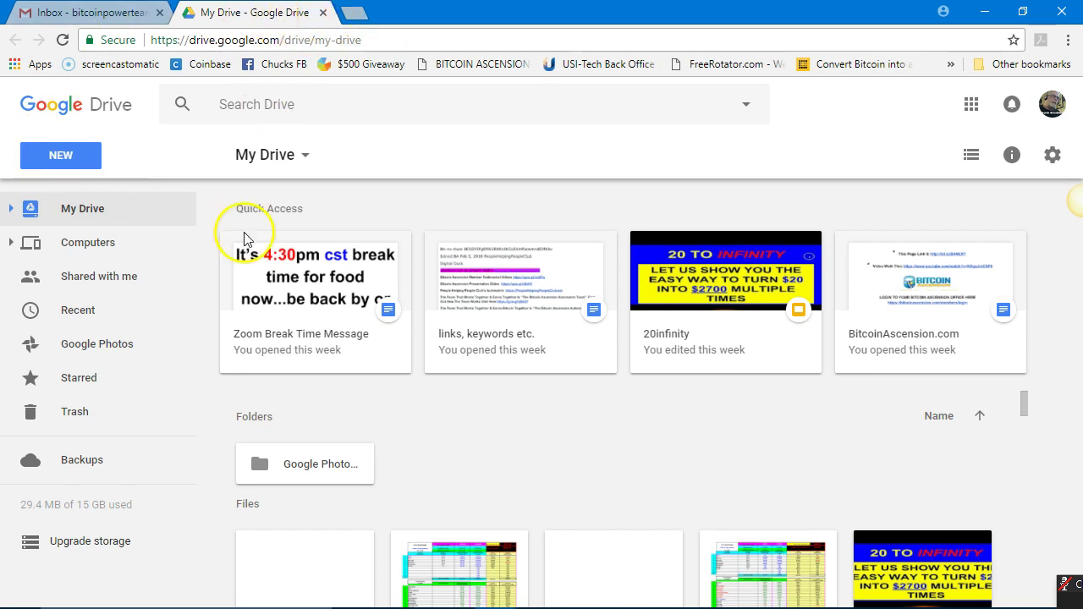
Close the old Drive tab, reopen Drive from the apps grid, and re-dock its tab beside Gmail
key("ctrl+w")
left_click(270, 287)
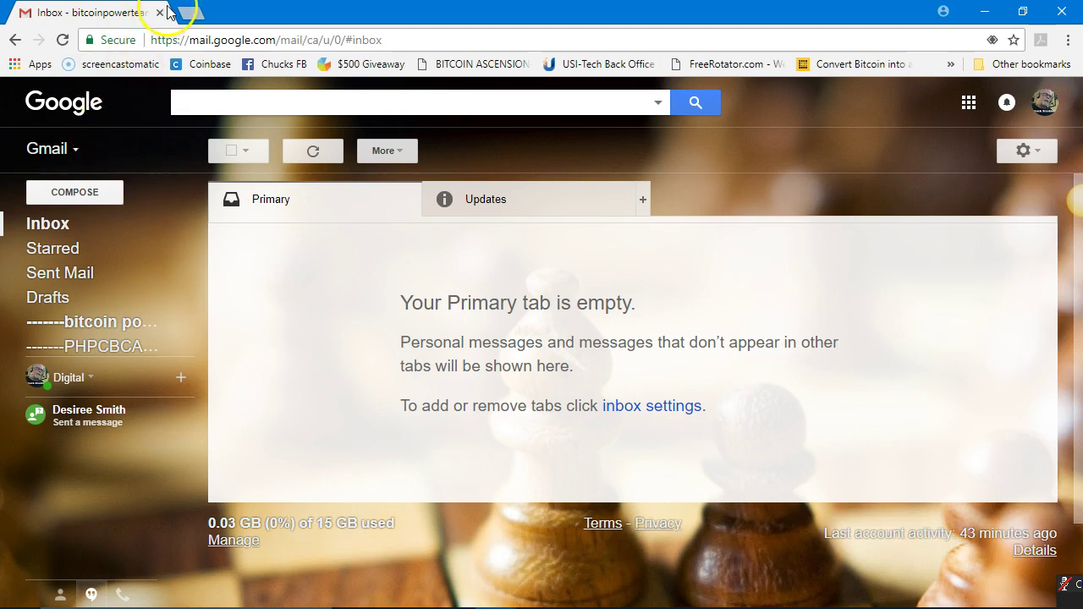
left_click(968, 105)
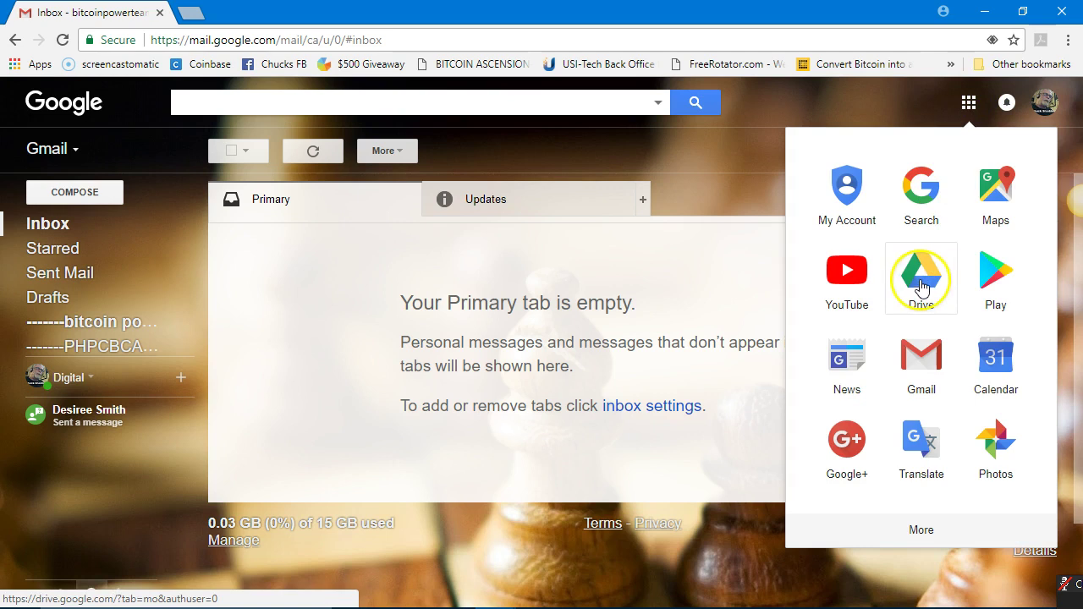
scroll(920, 284, "down", 1)
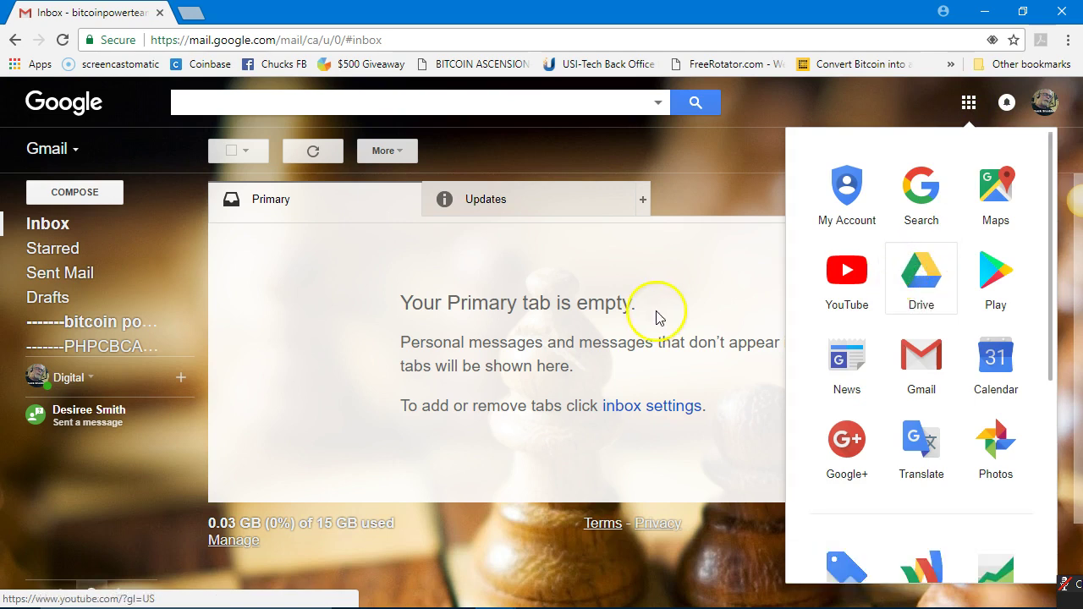
left_click(929, 284)
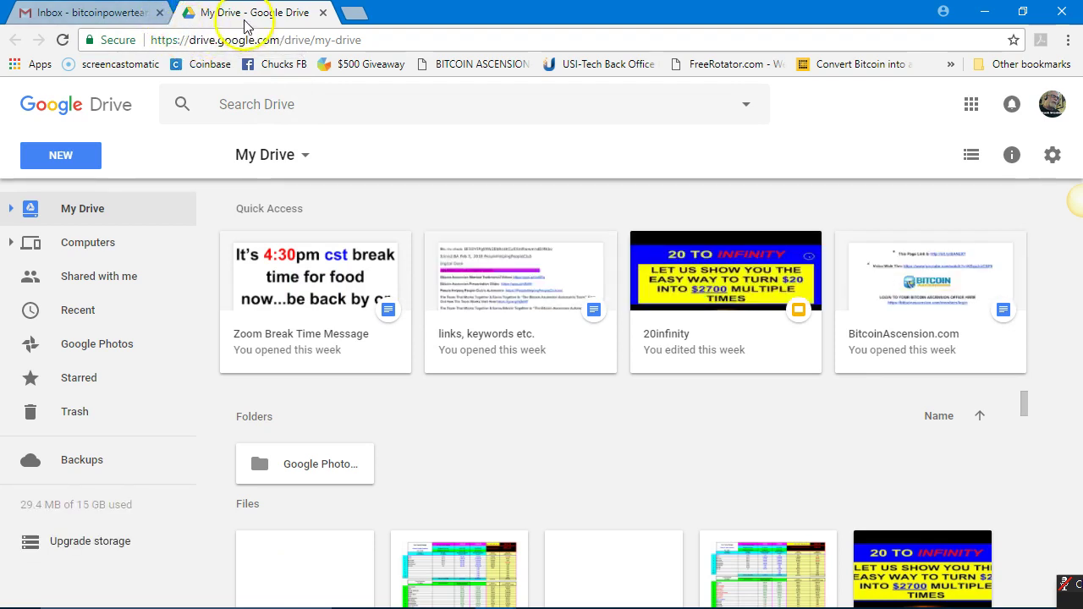
left_click_drag(250, 17, 211, 151)
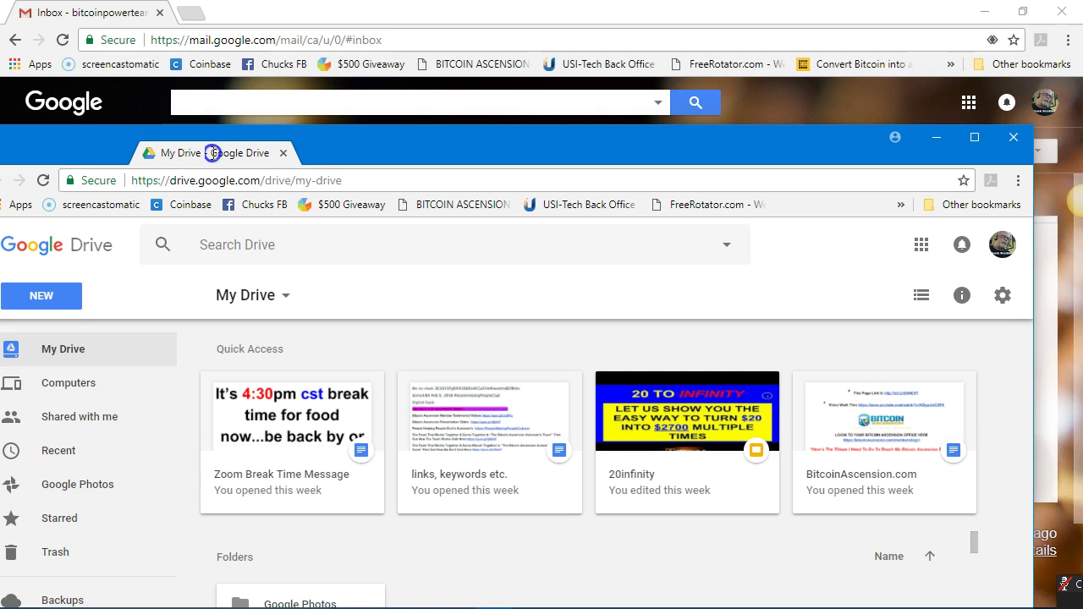
left_click_drag(213, 153, 194, 12)
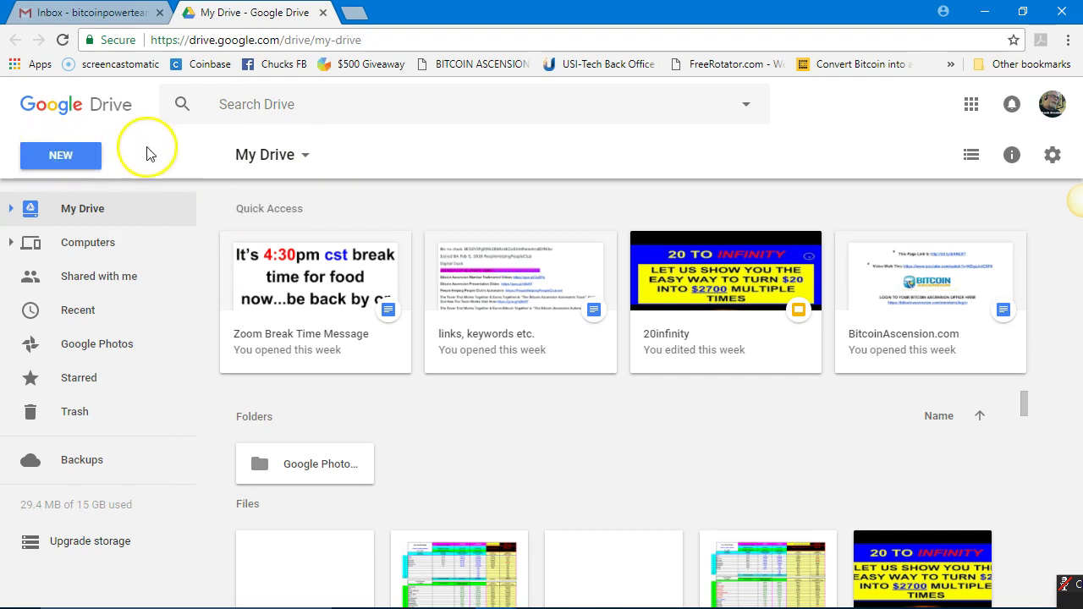
Filter the Drive search to Text documents (type:document) and scroll the results
left_click(334, 104)
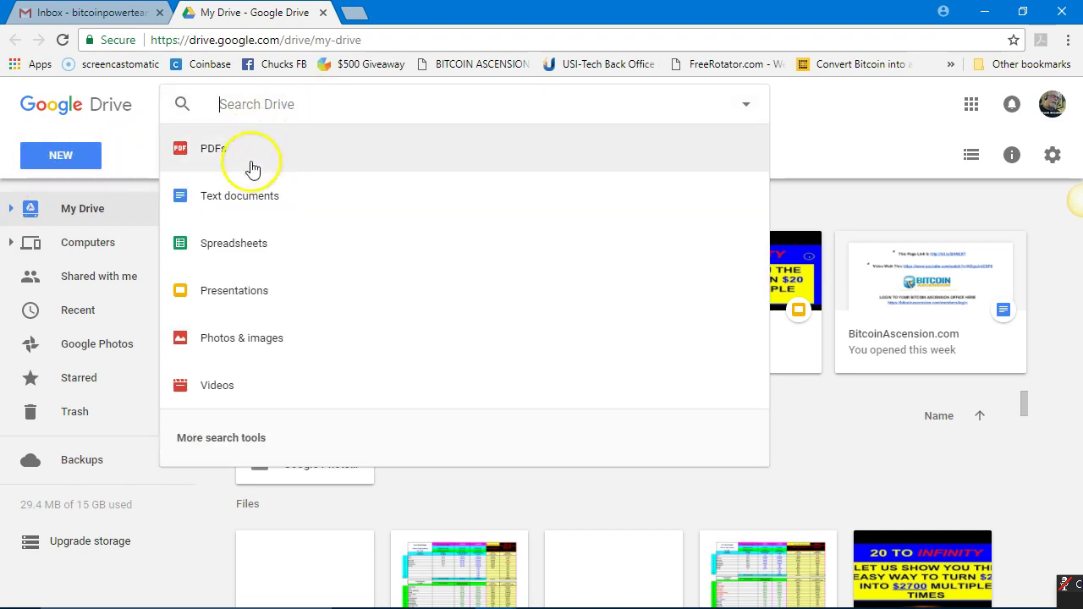
left_click(228, 201)
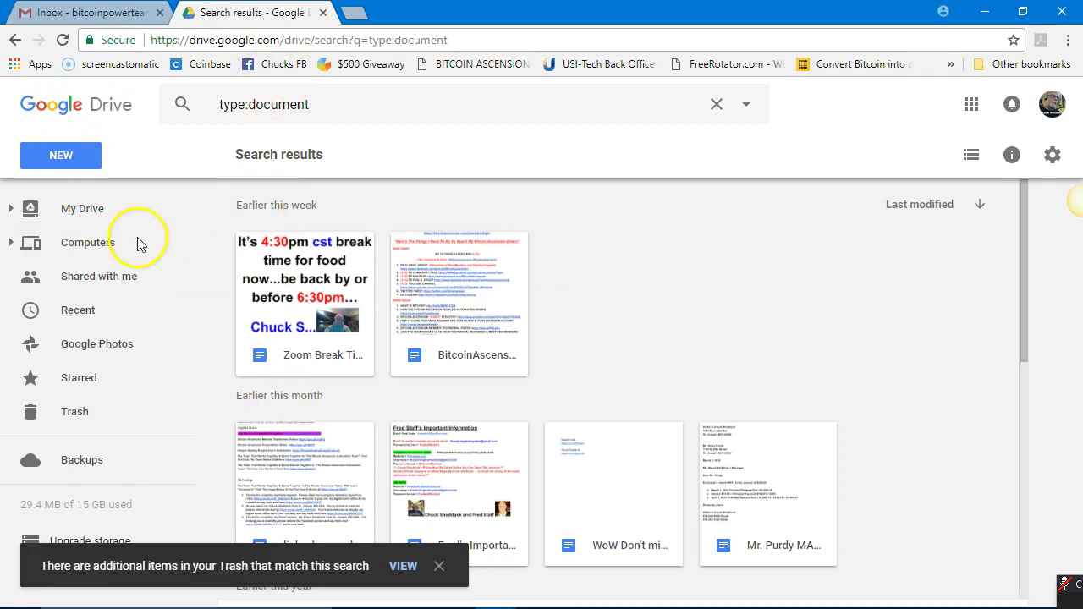
scroll(140, 244, "down", 1)
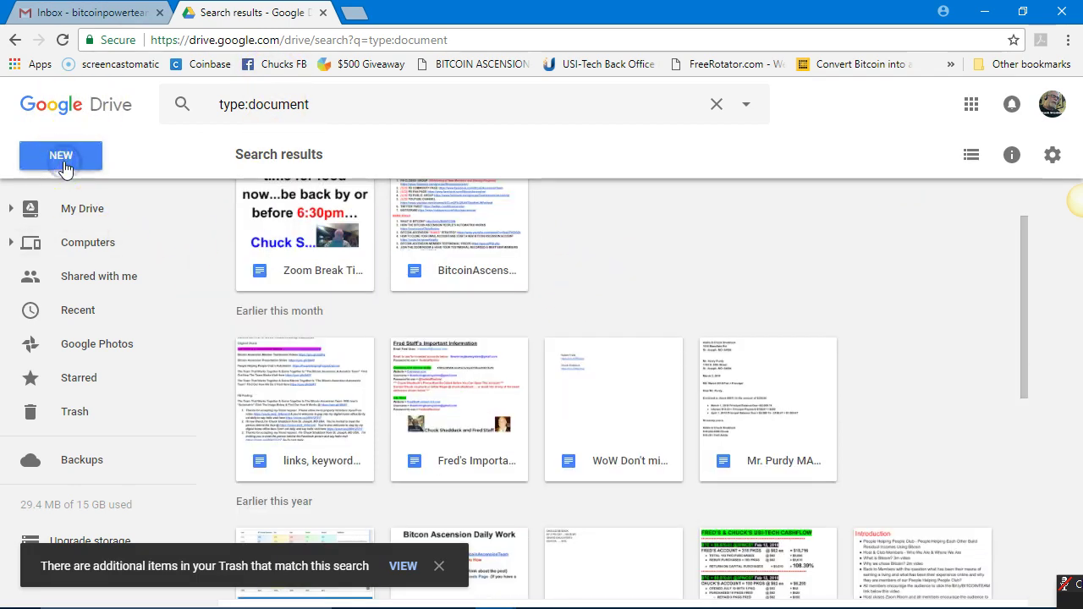
Create a blank Untitled Google Docs document from Drive's NEW > More menu
left_click(65, 169)
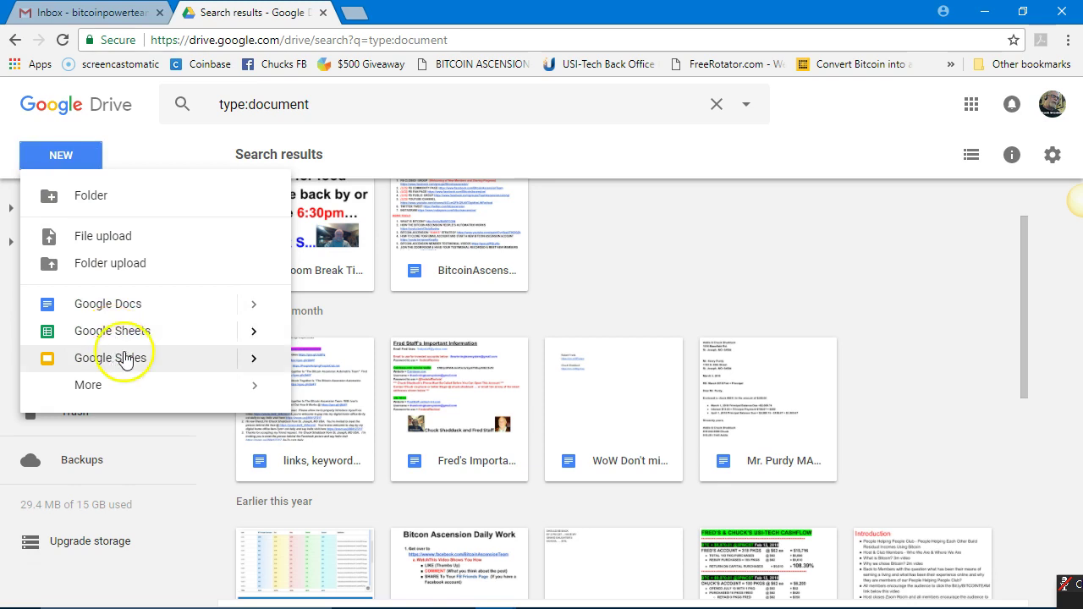
left_click(100, 396)
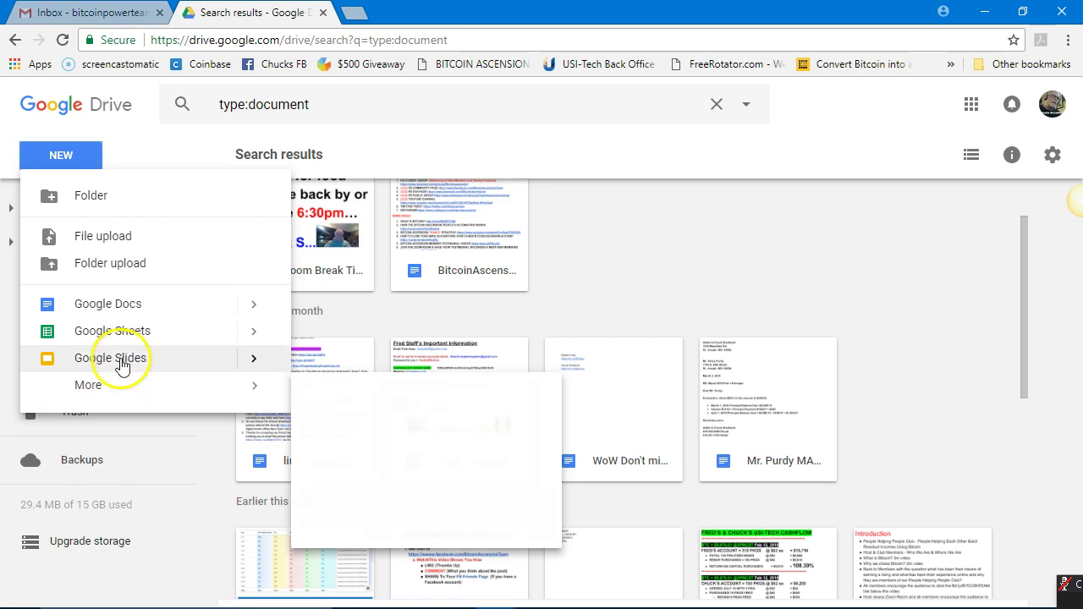
left_click(127, 307)
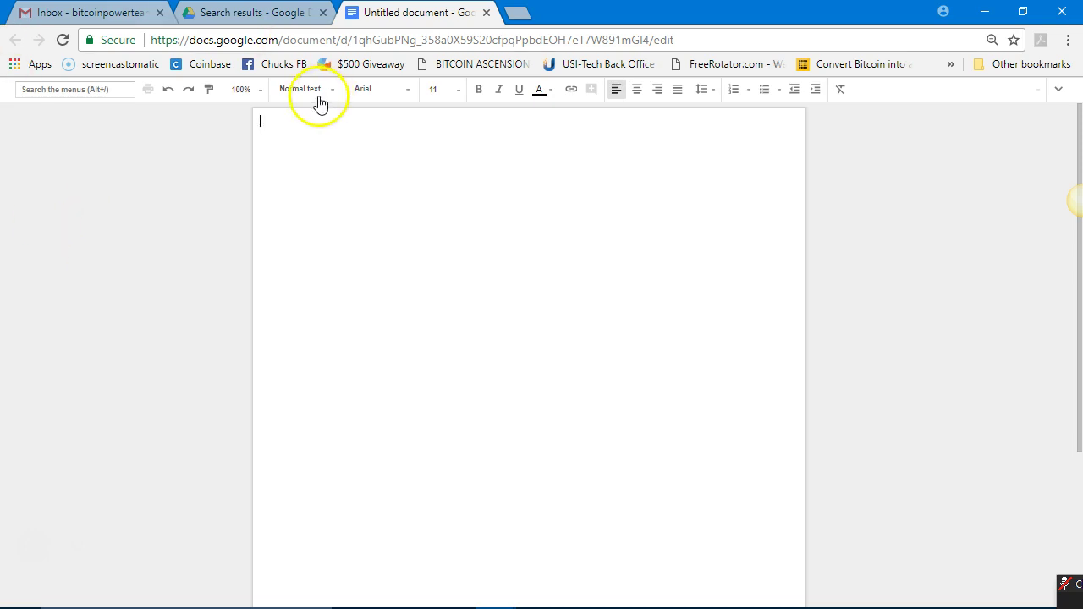
Restore the full menu bar and retitle the Untitled document as 'test'
left_click(1059, 90)
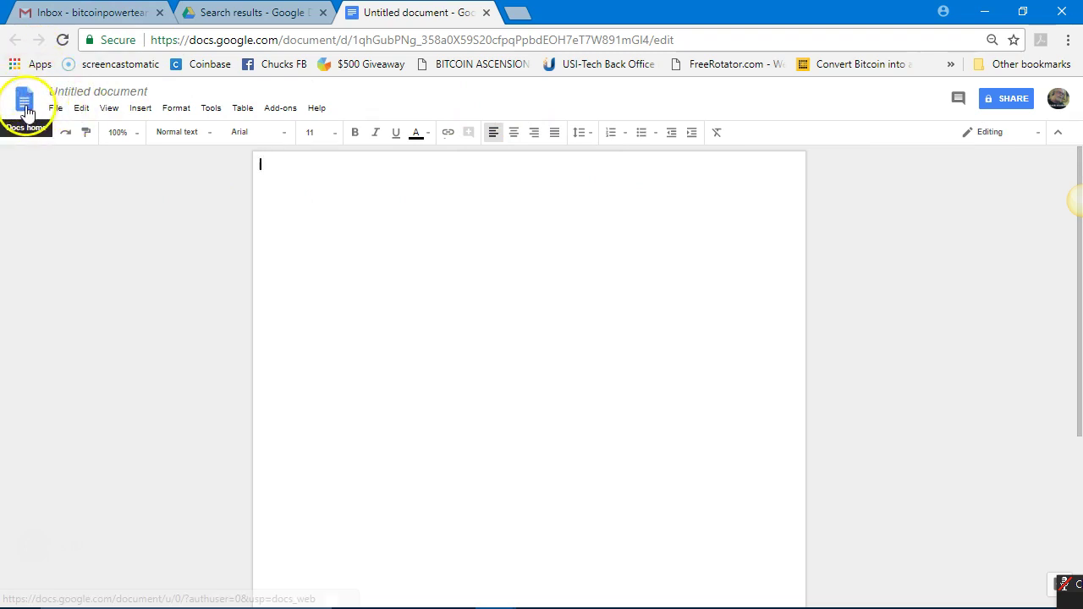
left_click(75, 92)
type("test")
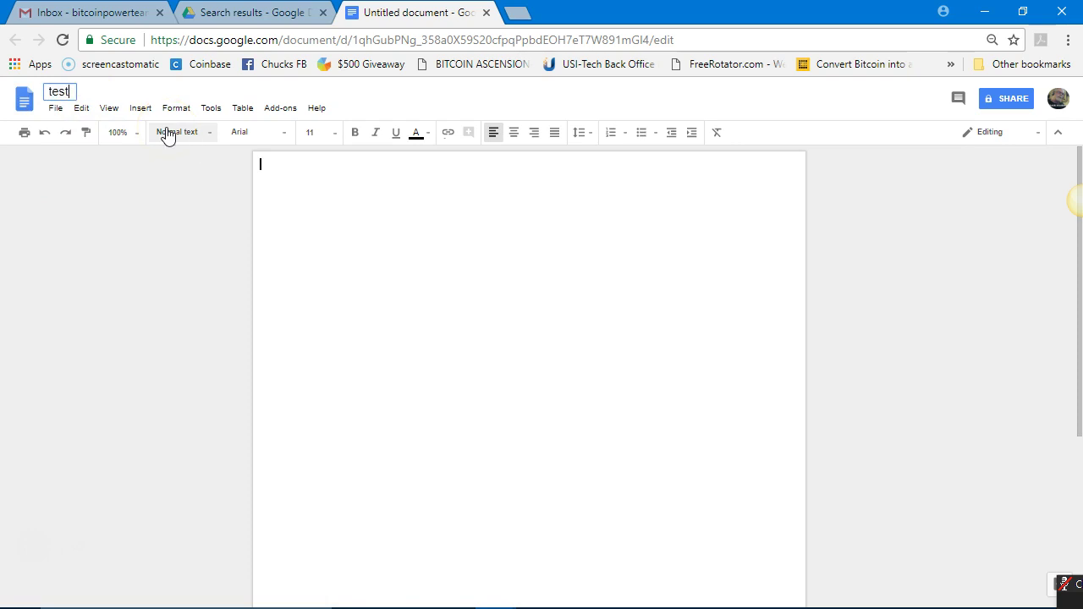
key("Return")
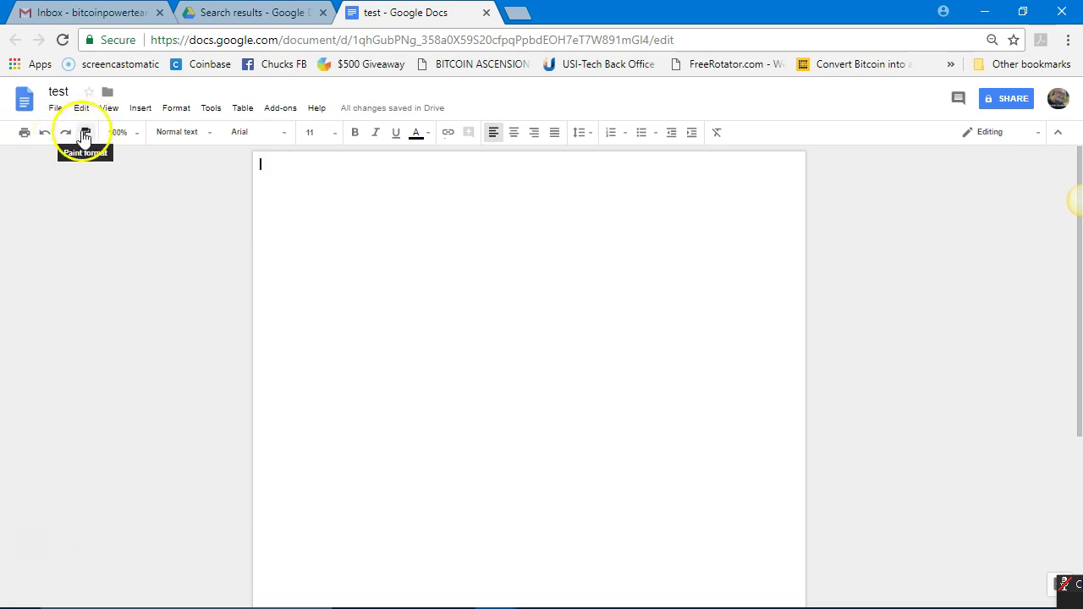
left_click(138, 139)
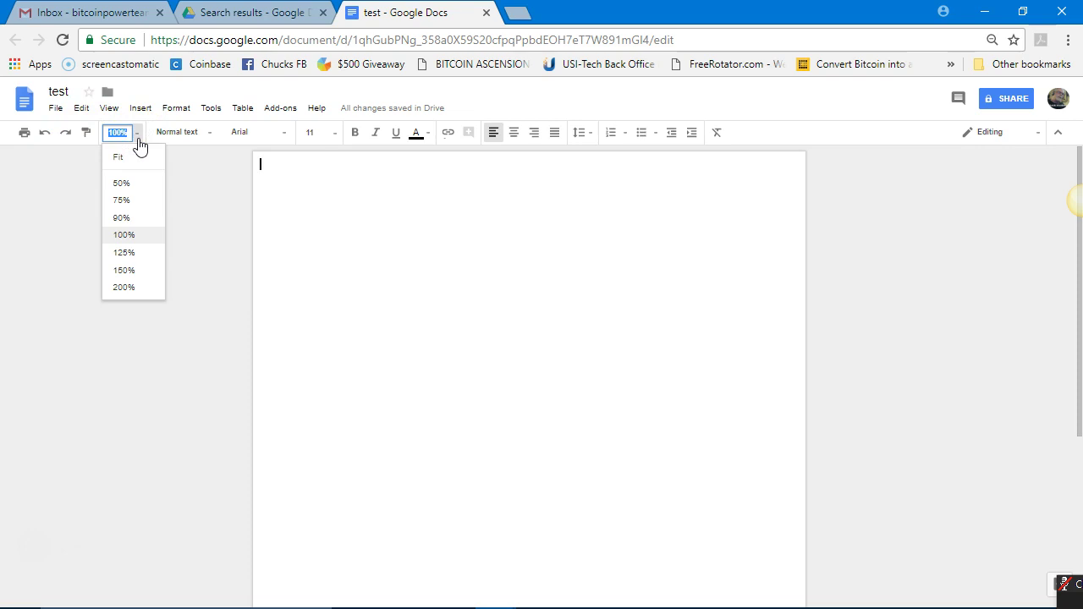
Zoom the page to 200%, then set it back to 100%
left_click(120, 288)
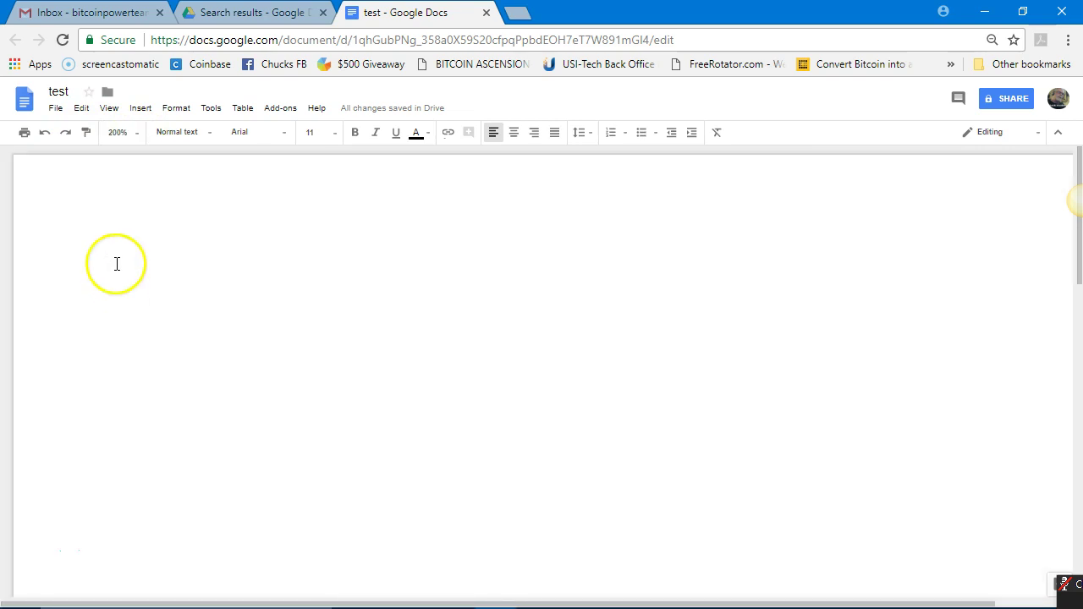
left_click(46, 135)
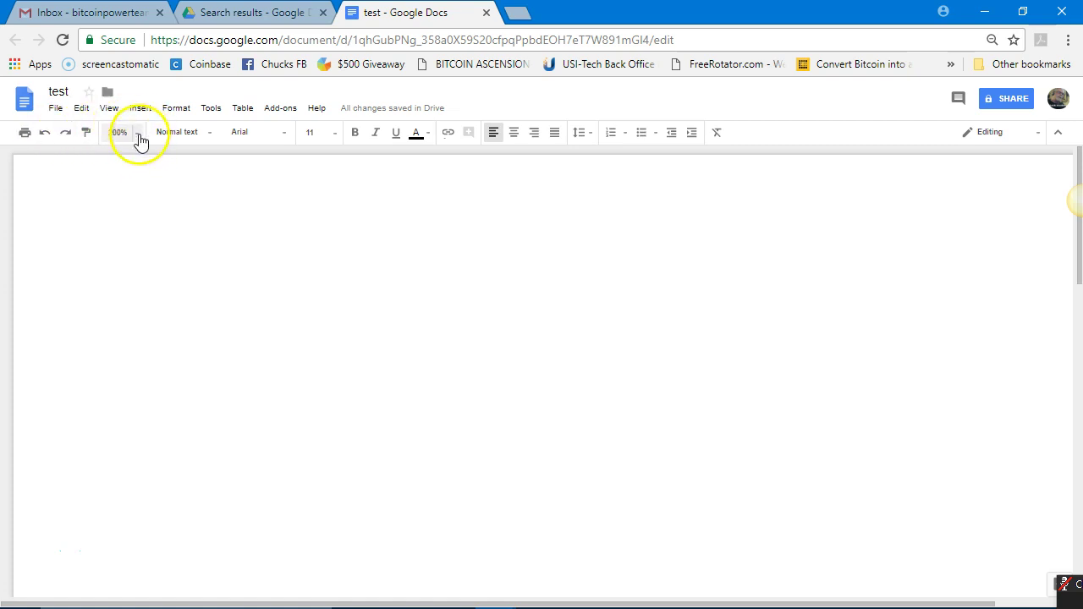
left_click(138, 137)
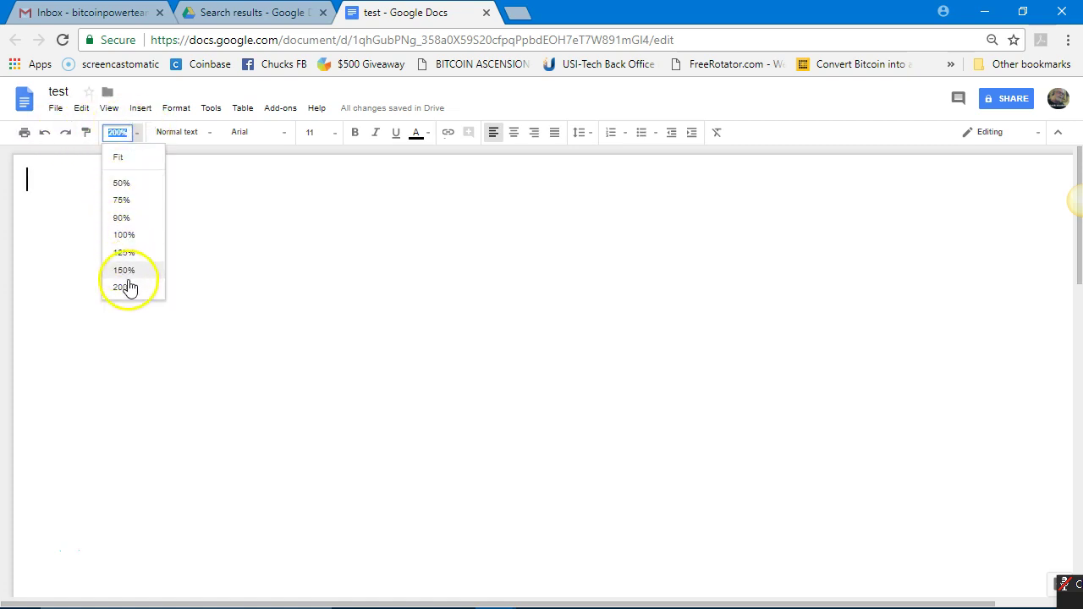
left_click(127, 236)
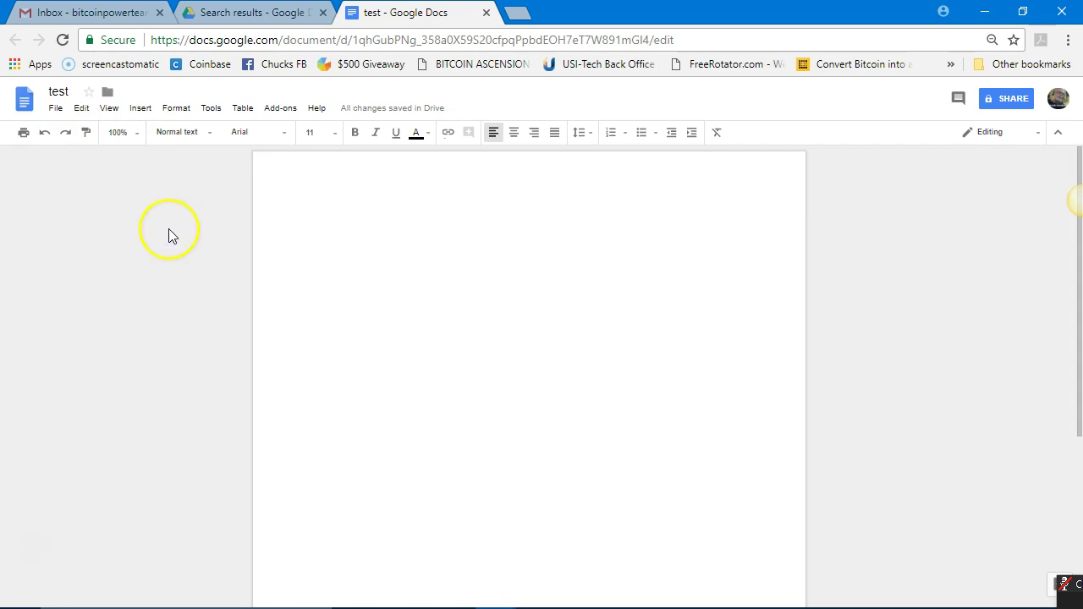
Look through the Styles, Font and Size lists, then turn on Bold for new text
left_click(210, 138)
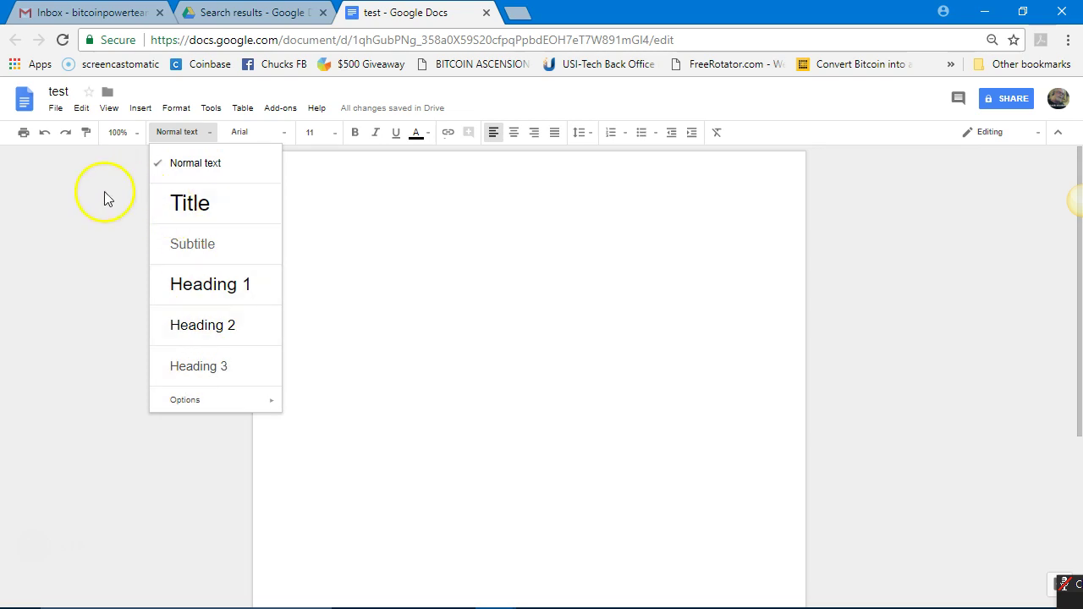
left_click(287, 136)
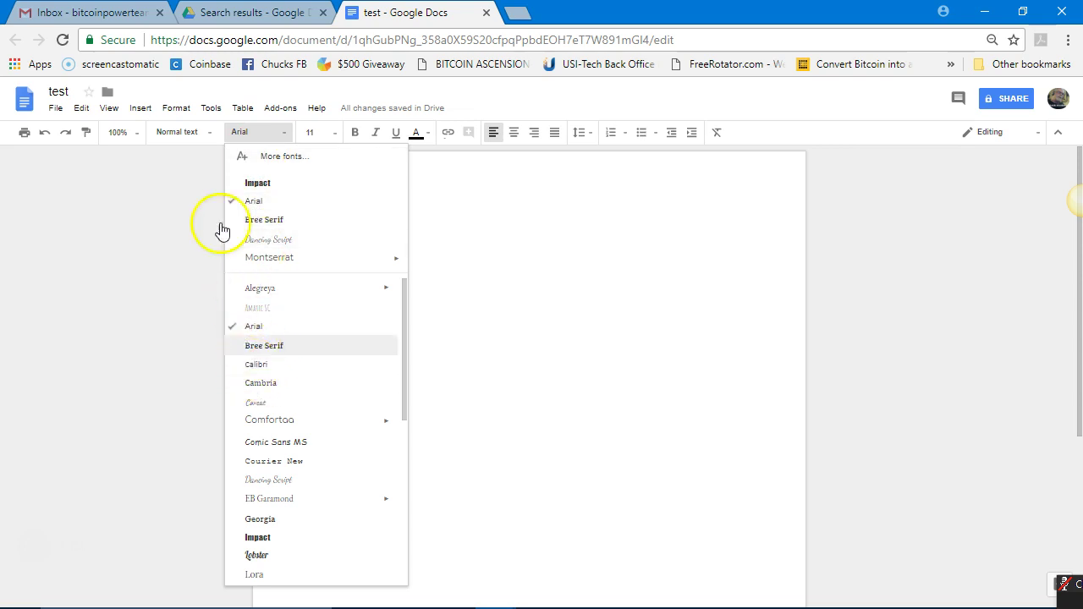
left_click(337, 135)
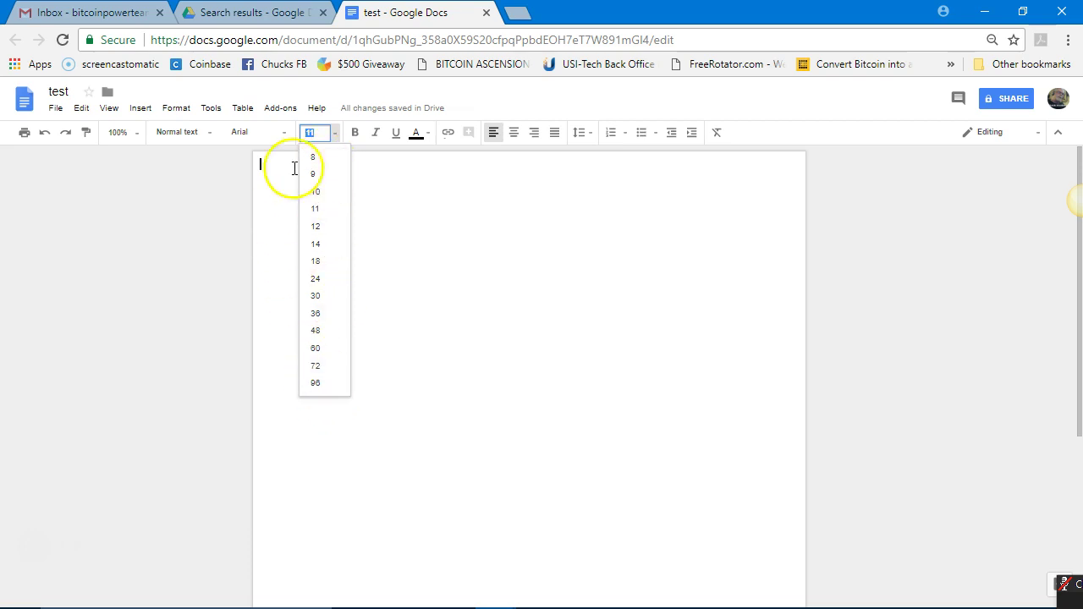
left_click(356, 135)
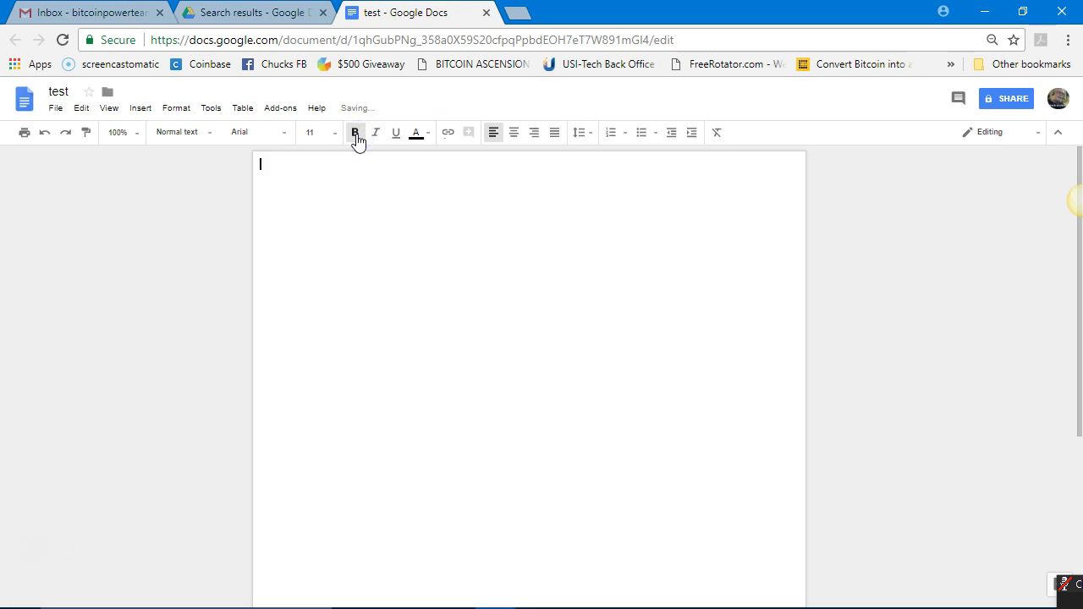
Turn on italic and choose orange as the highlight colour
left_click(378, 135)
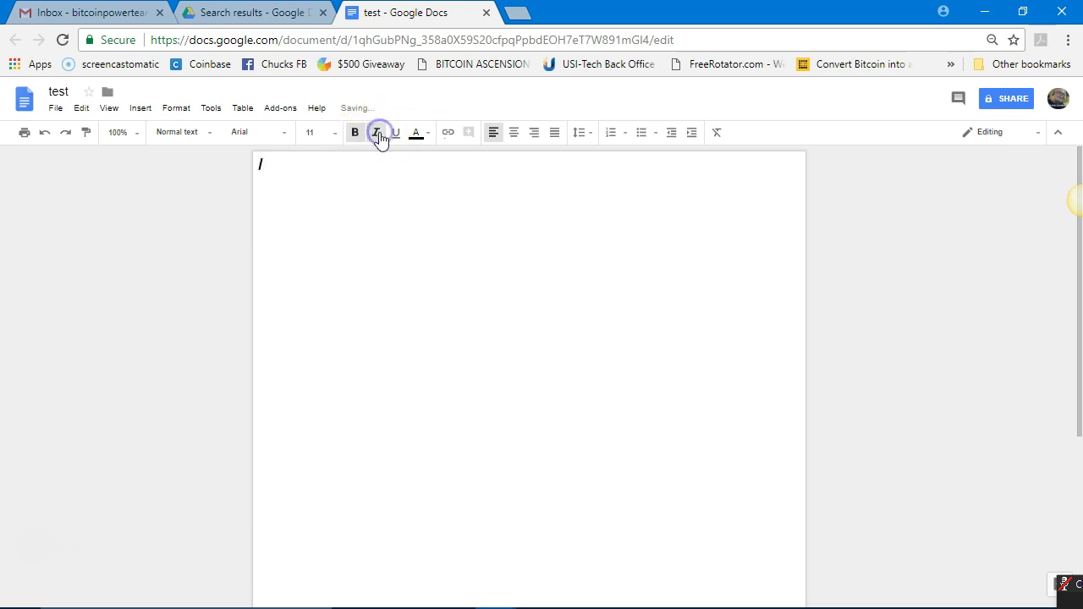
left_click(427, 135)
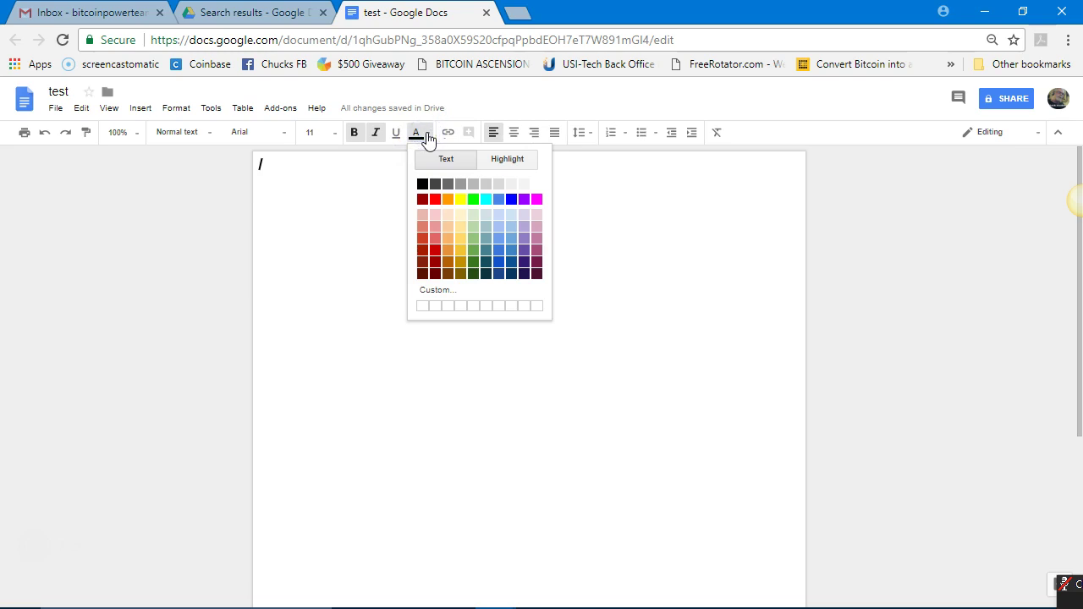
left_click(517, 161)
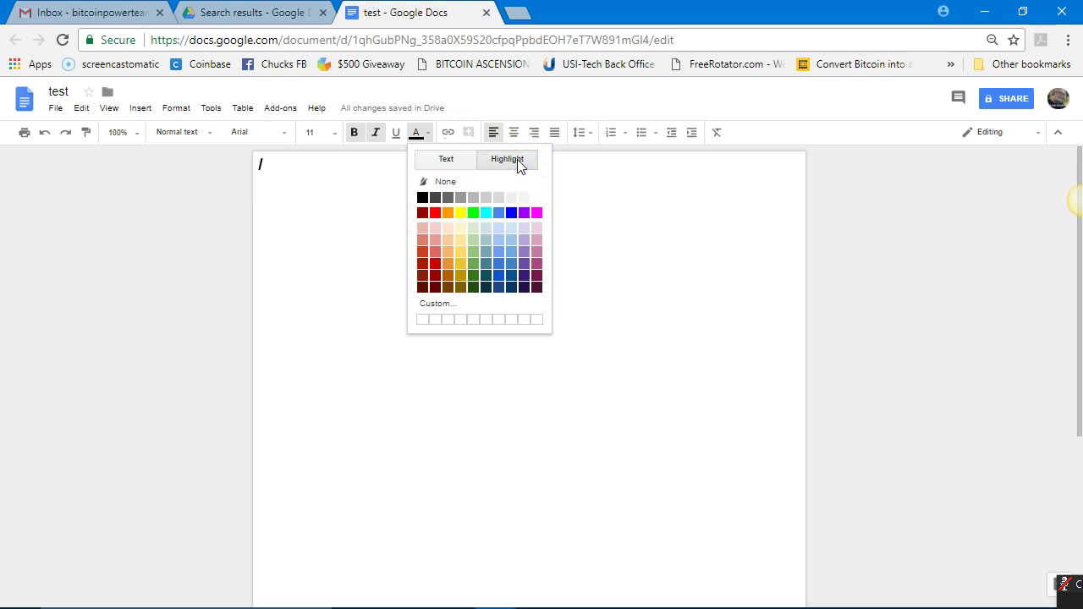
left_click(446, 161)
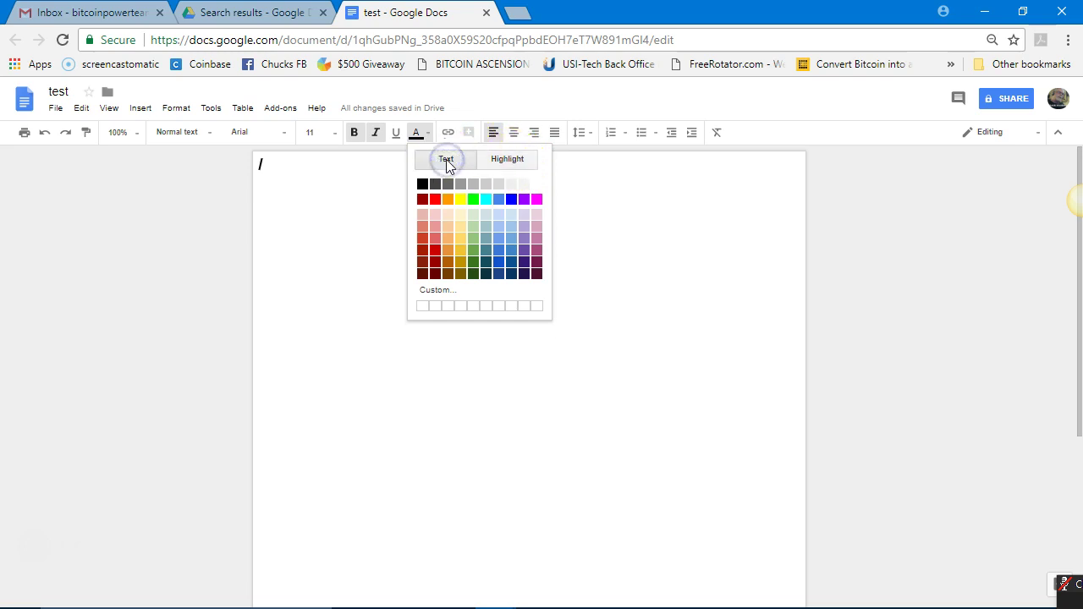
left_click(524, 161)
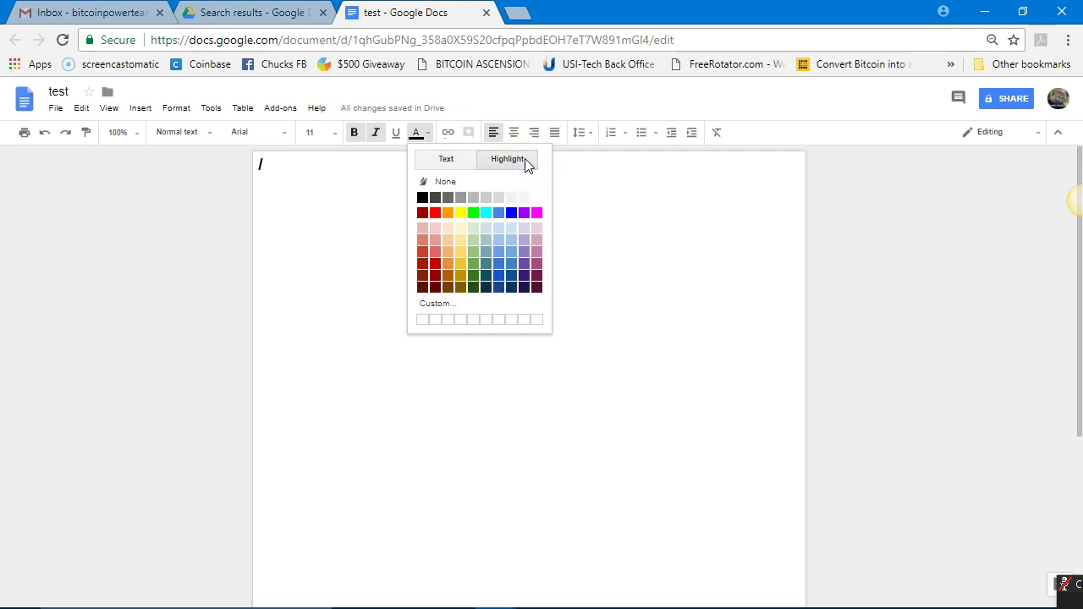
left_click(447, 213)
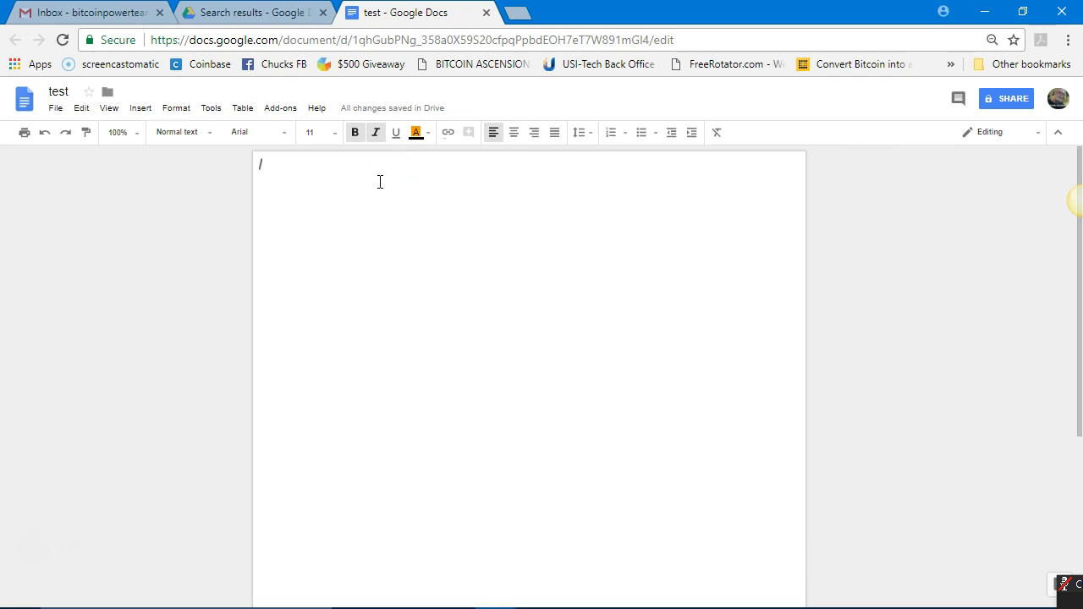
Type the word 'chuc', then undo it until the page is blank
type("chuck")
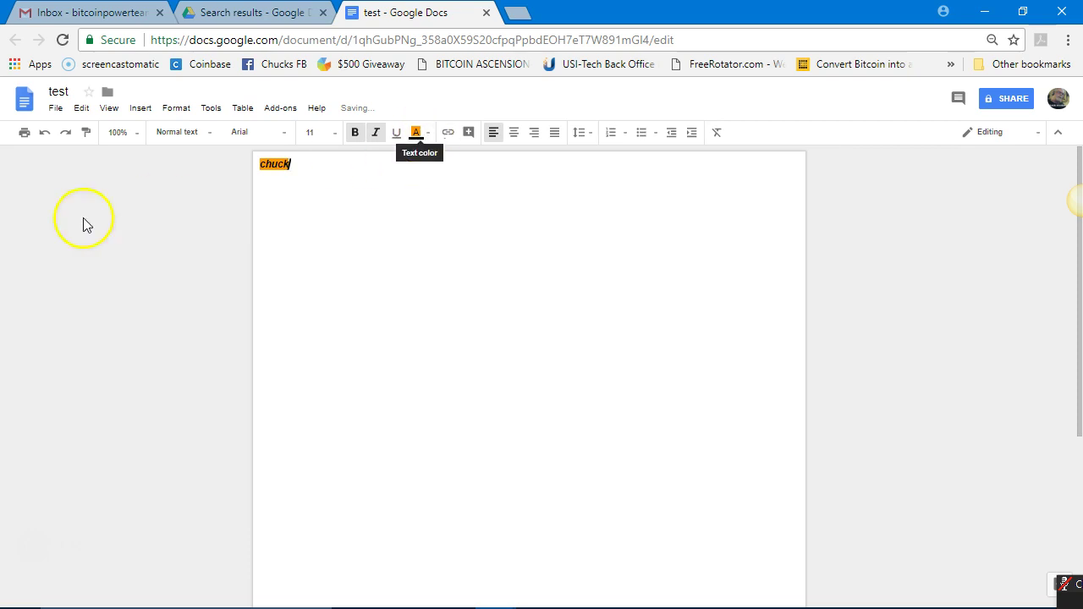
left_click(46, 134)
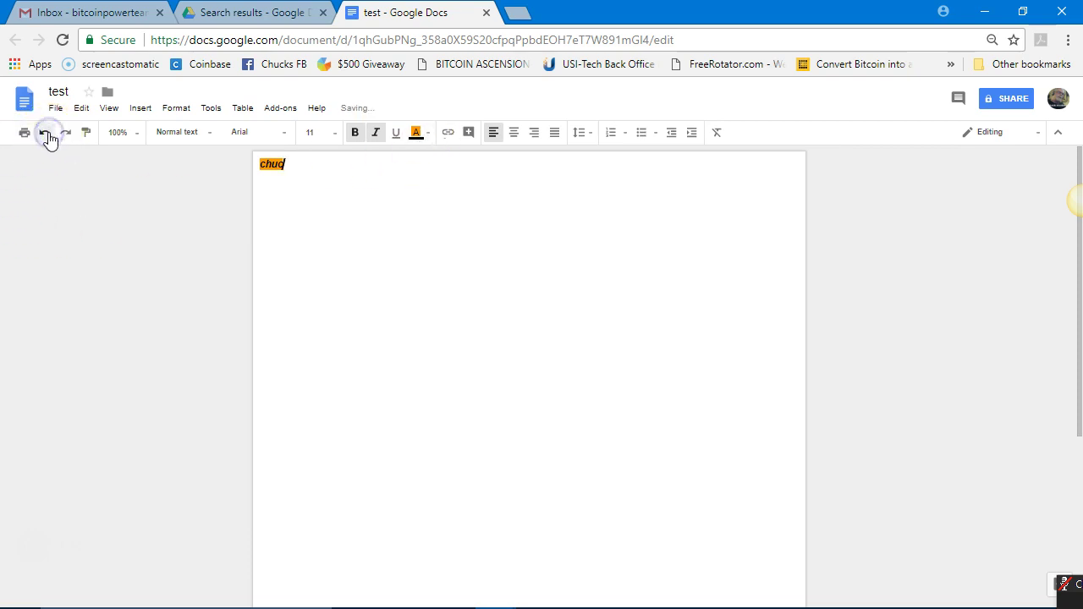
left_click(46, 134)
left_click(45, 134)
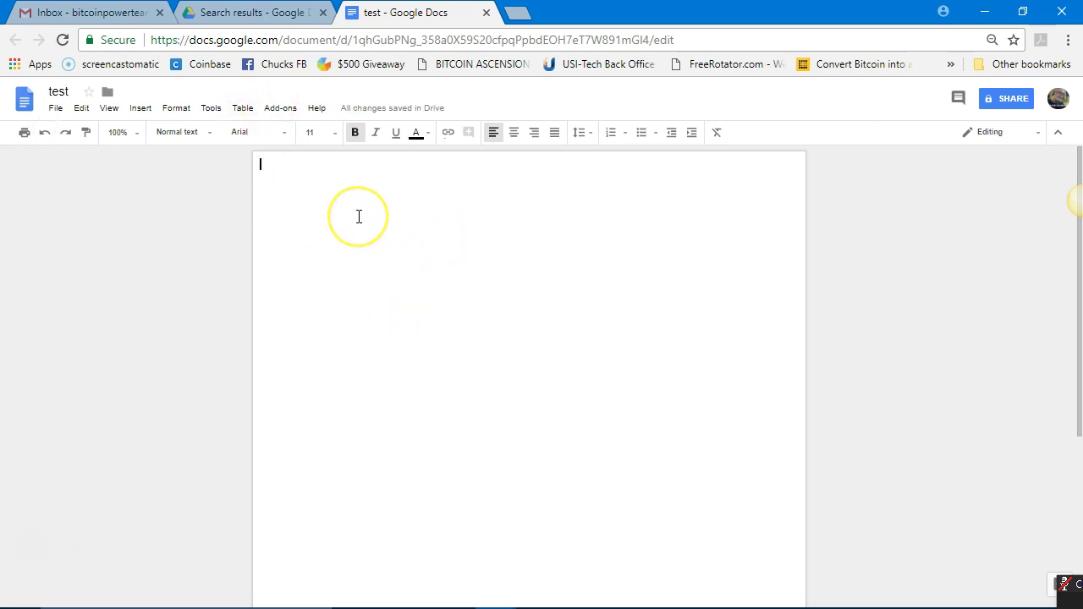
Type the bold sentence 'Now is the time for all good men…' and select it
type("Now")
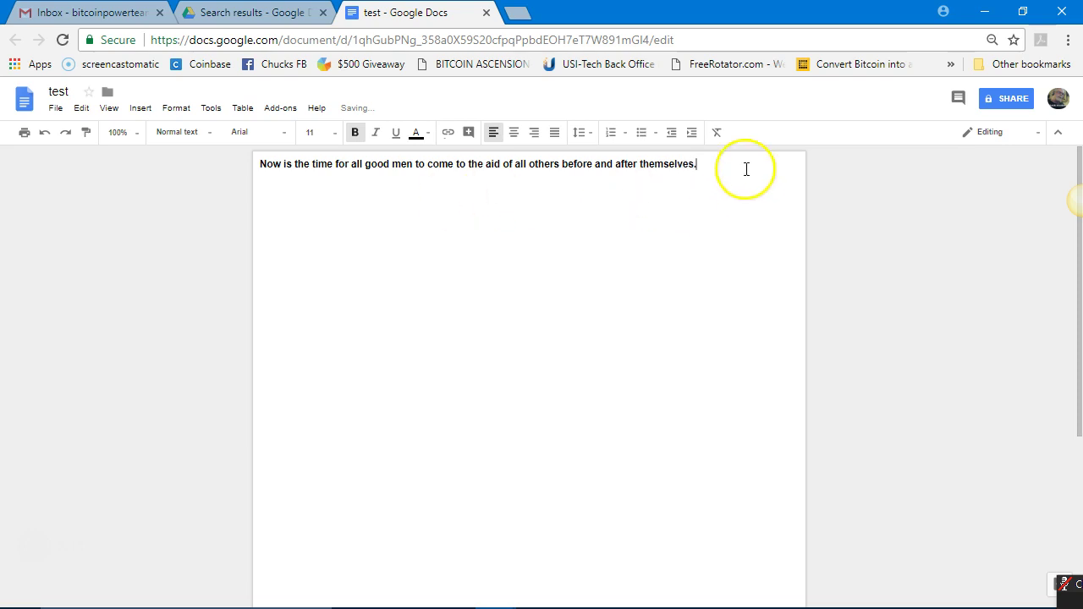
left_click(361, 132)
triple_click(251, 150)
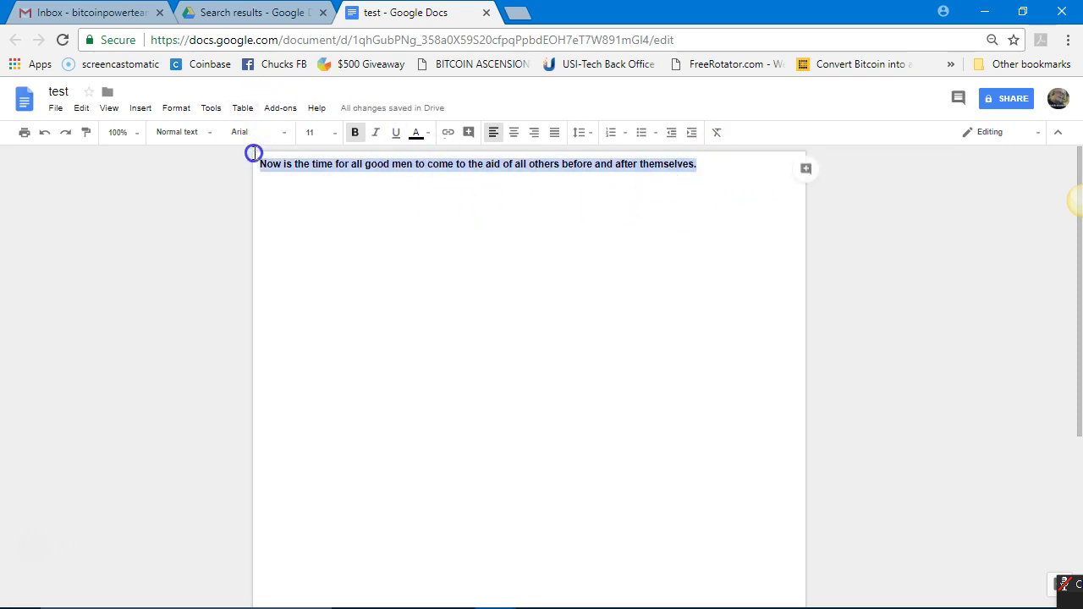
Set the sentence to Comfortaa, trying 24 pt and 30 pt but keeping 11 pt
left_click(334, 133)
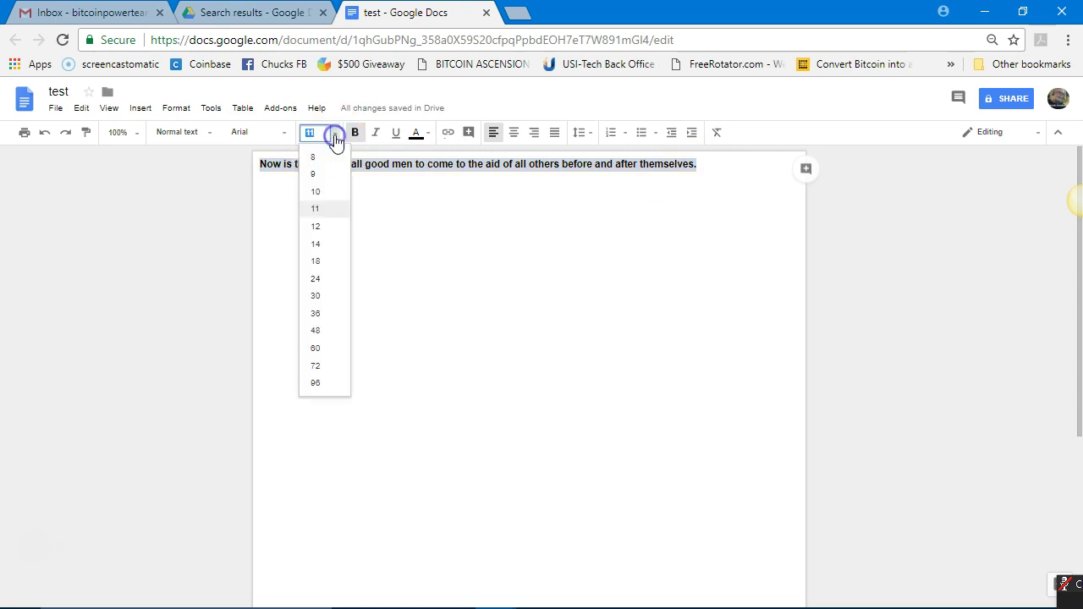
left_click(316, 279)
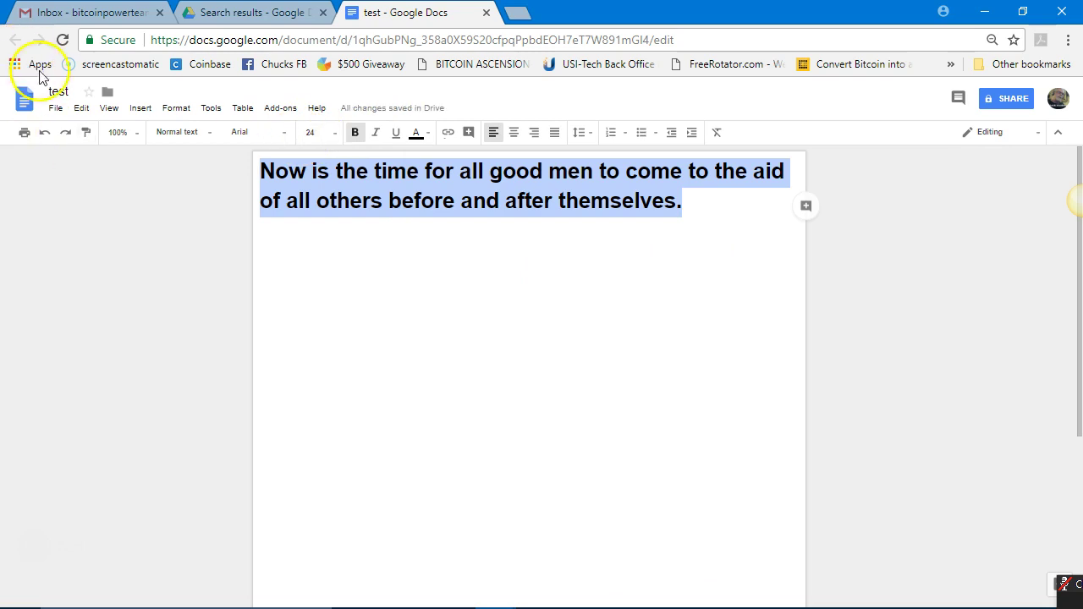
left_click(45, 134)
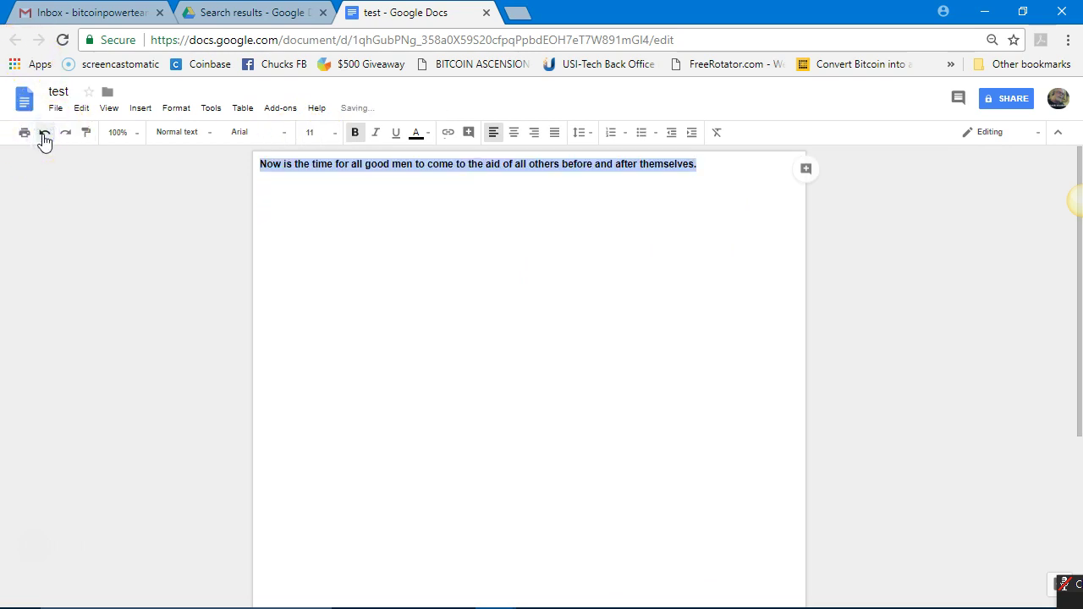
left_click(283, 133)
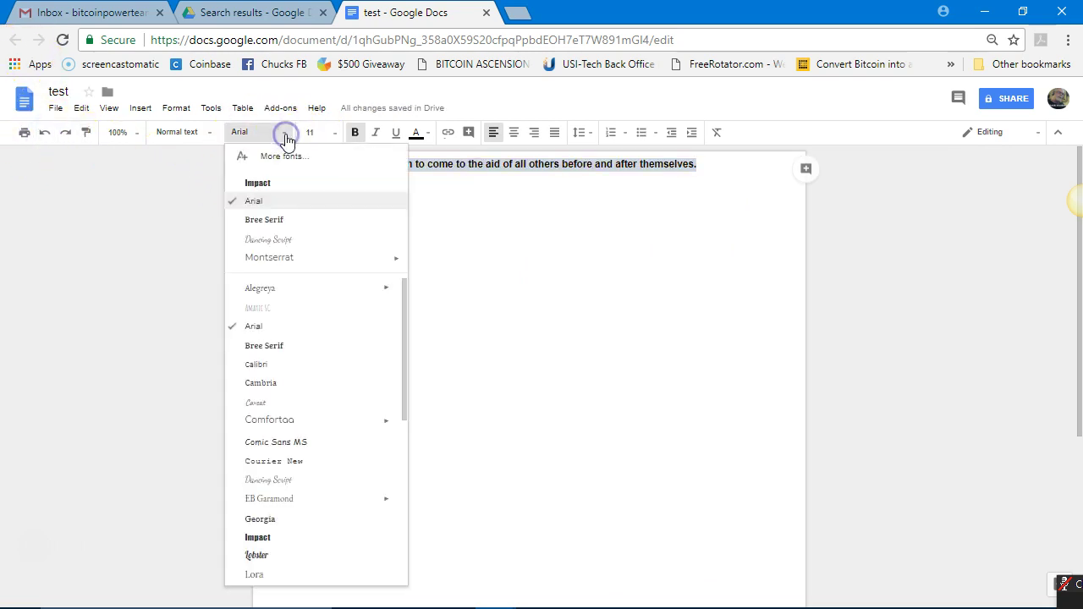
left_click(278, 421)
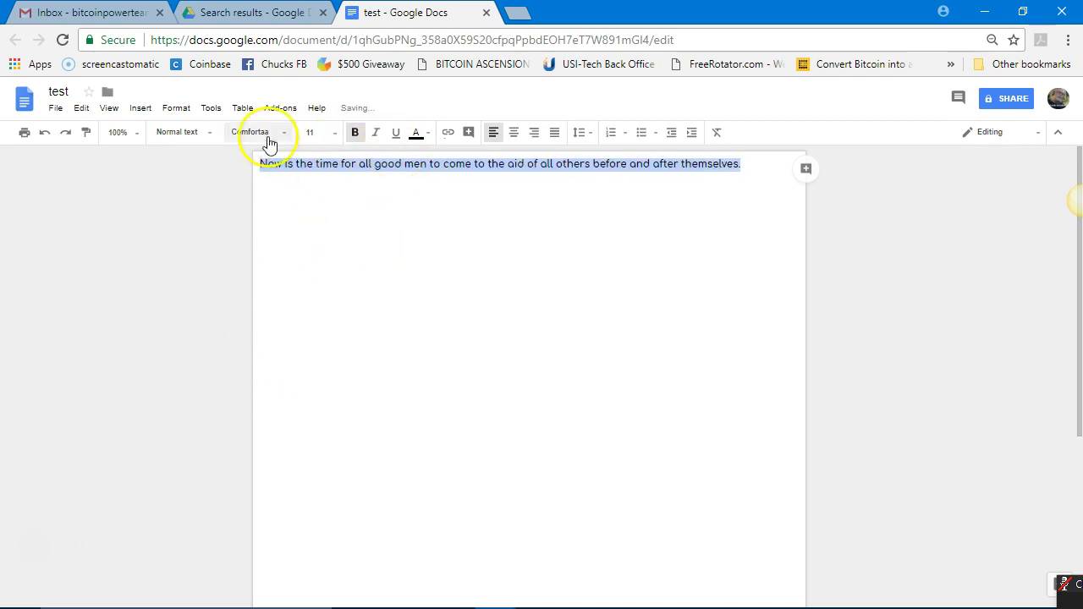
left_click(335, 137)
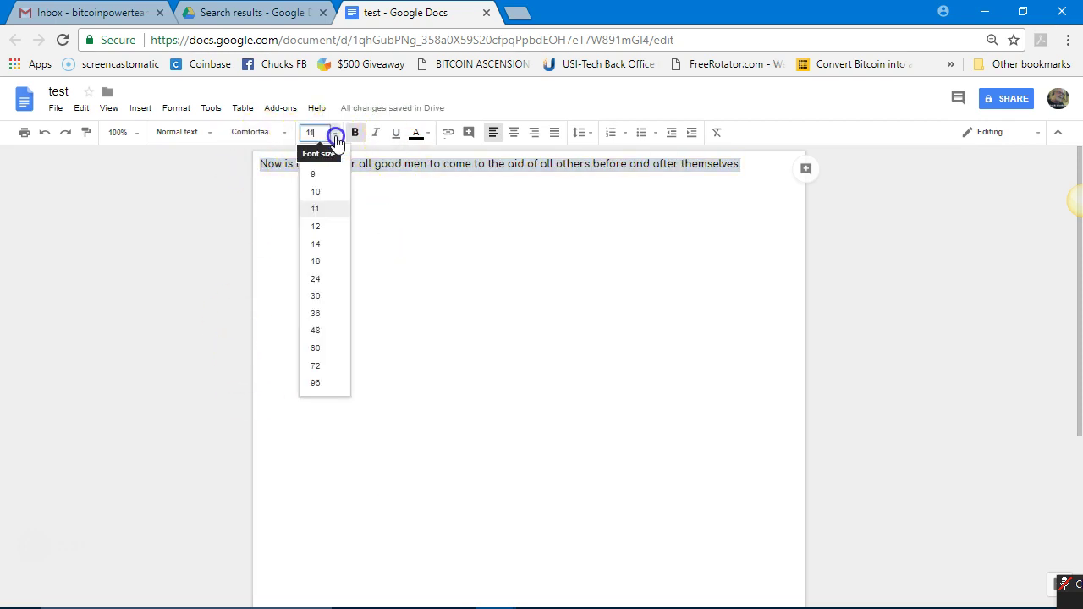
left_click(315, 295)
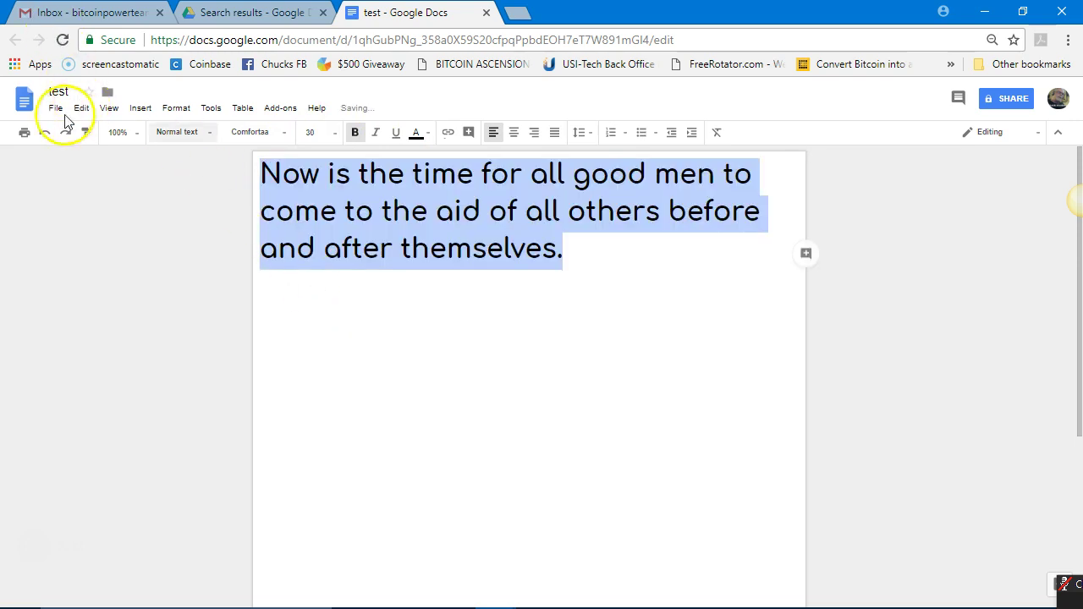
left_click(47, 135)
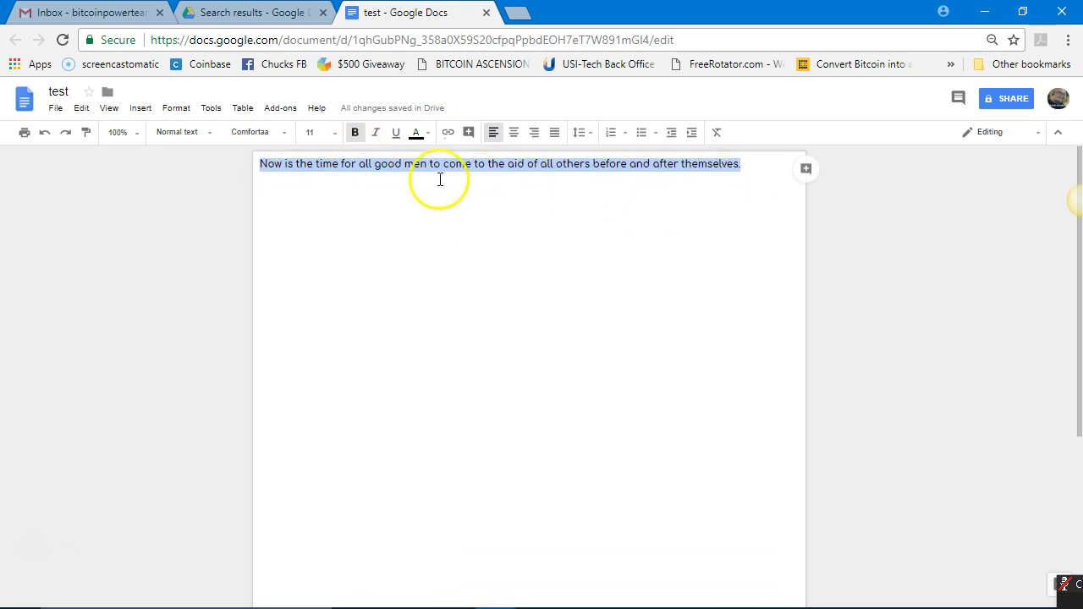
left_click(448, 134)
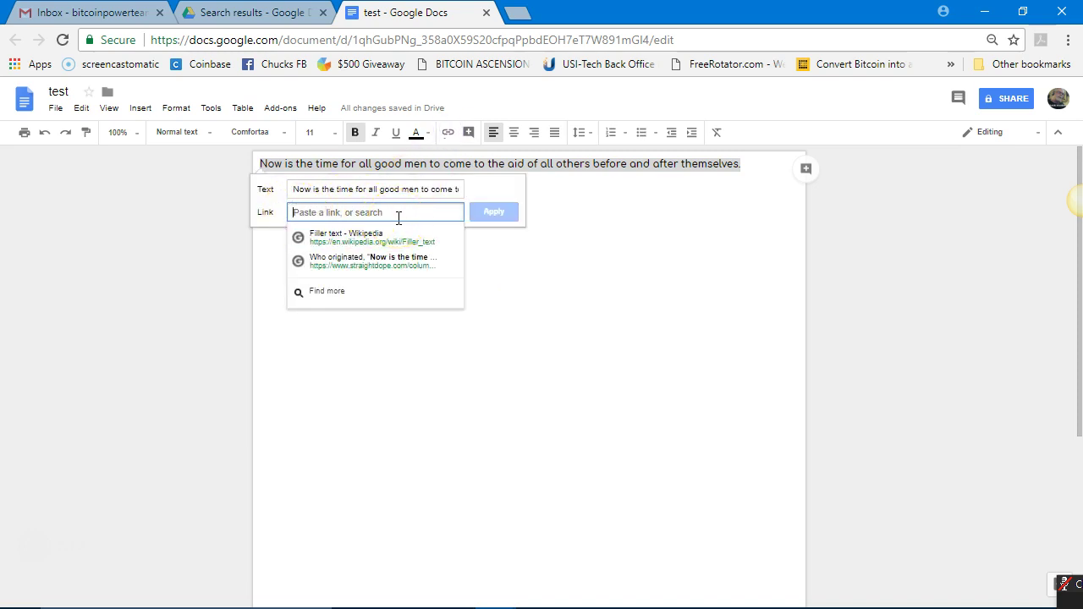
type("http")
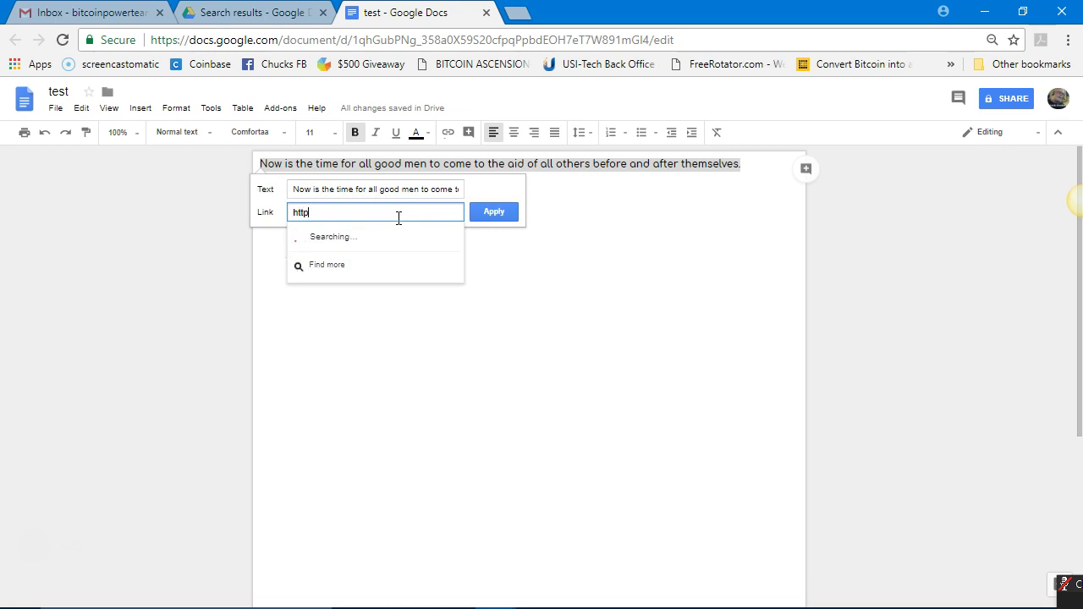
type("://PeopleHelpingPeopleClub.net")
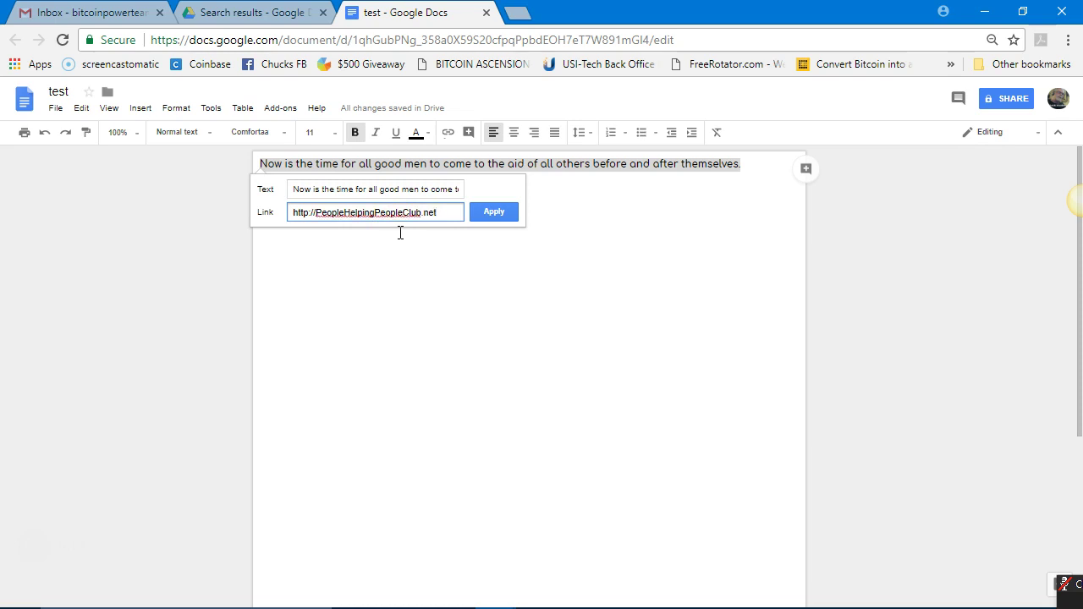
left_click(493, 216)
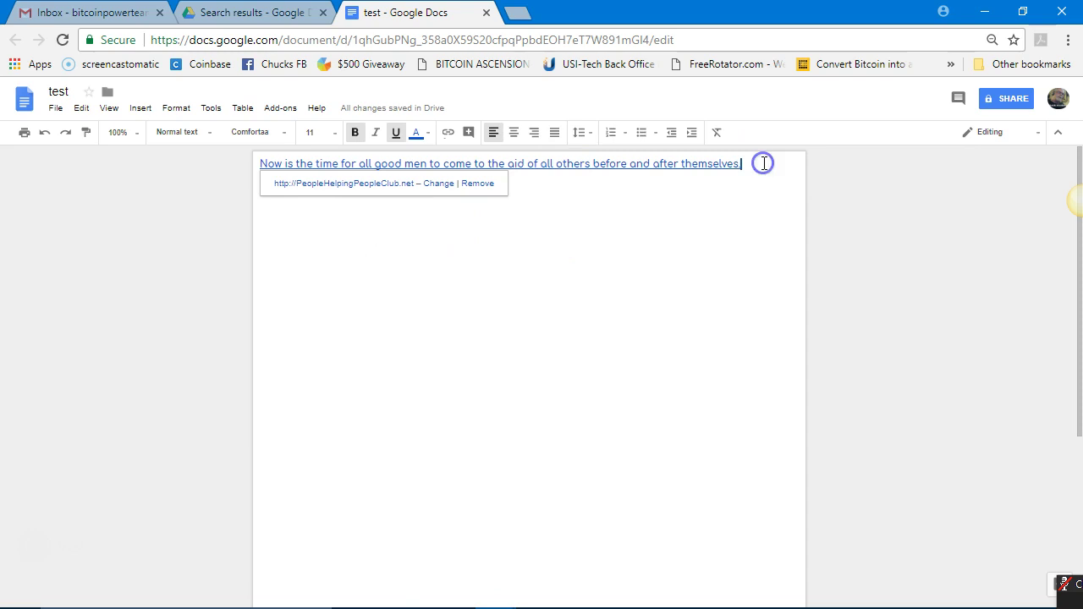
key("Return")
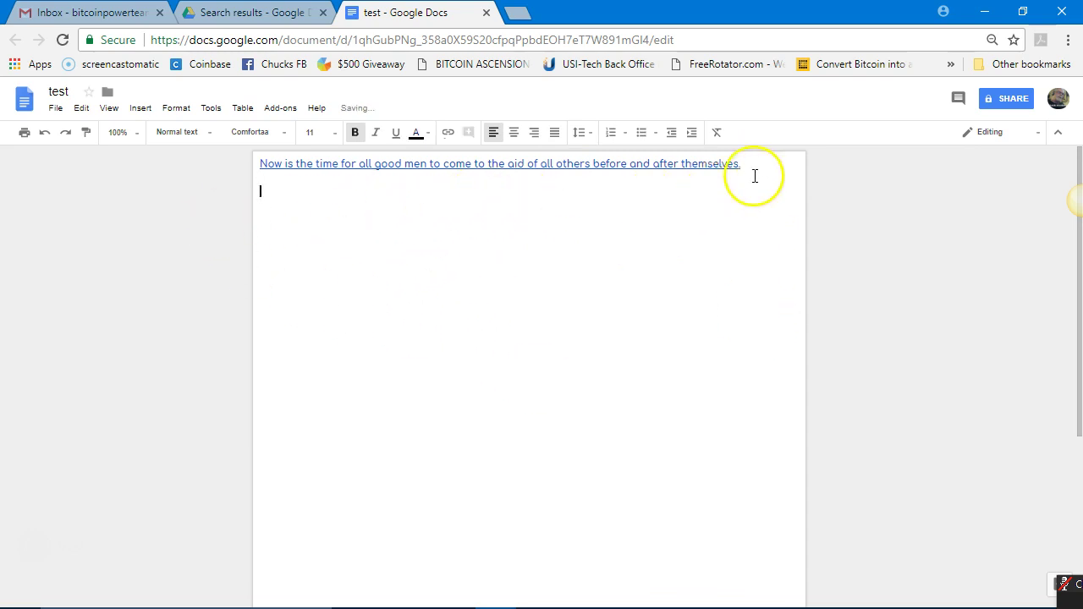
Select the linked sentence and apply the Title paragraph style
left_click_drag(741, 164, 259, 164)
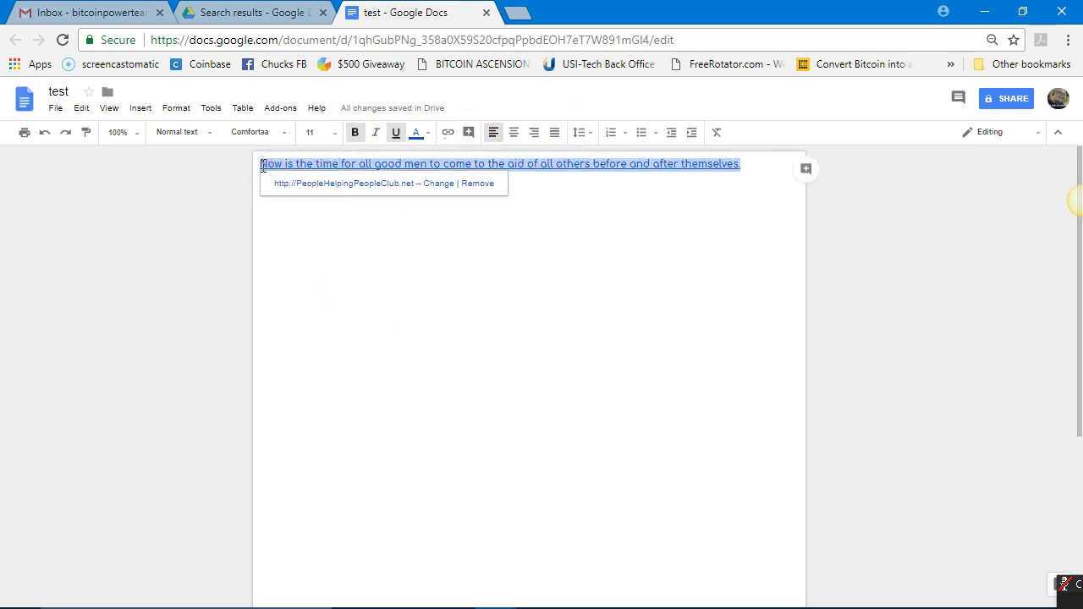
left_click(210, 141)
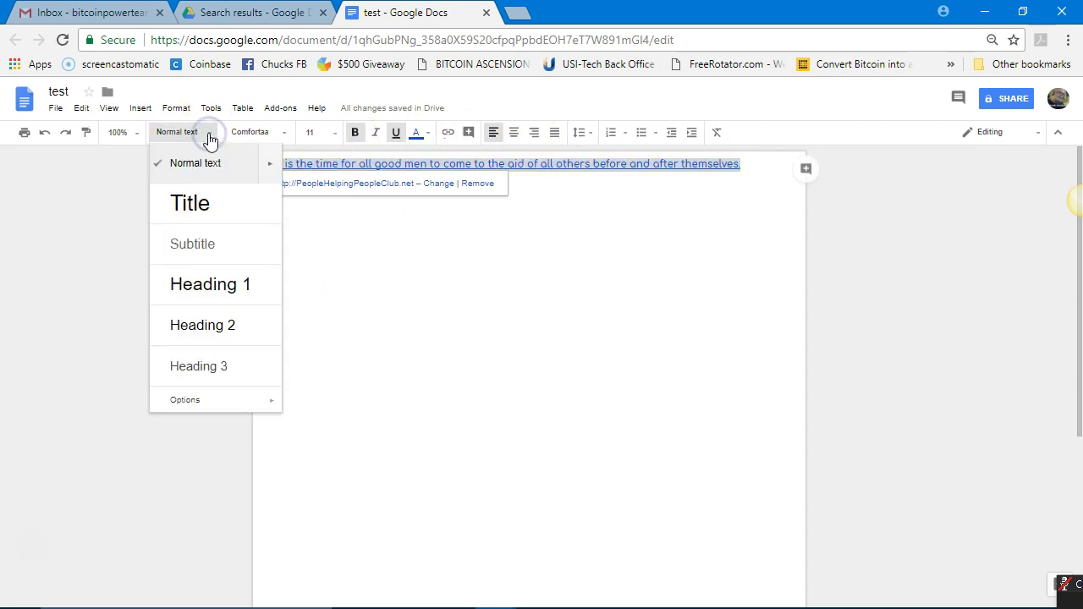
left_click(203, 206)
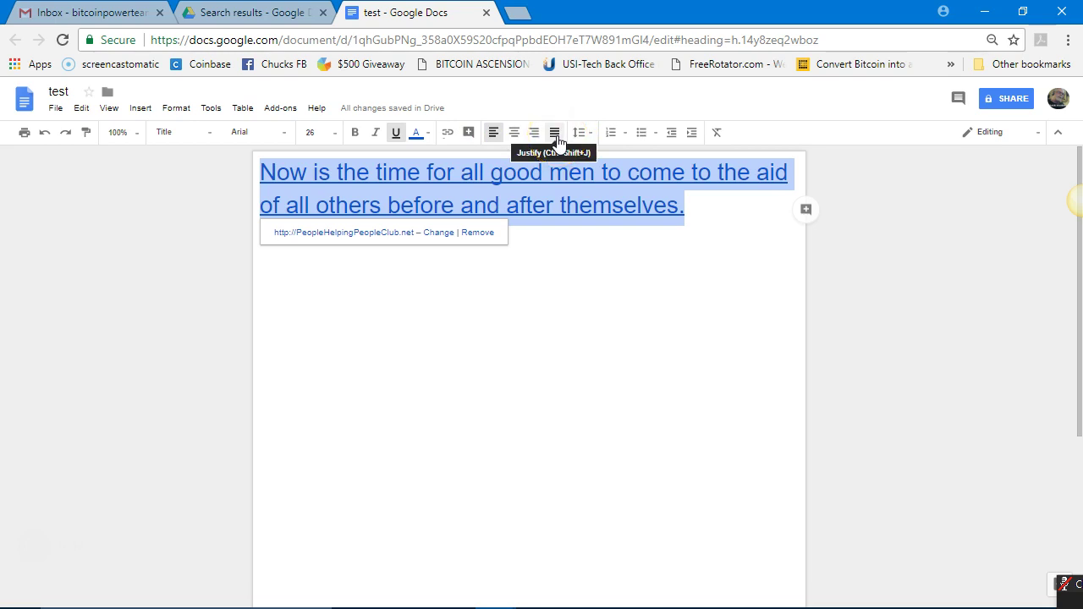
Try justified, right and centred alignment, then return the paragraph to left alignment
left_click(555, 136)
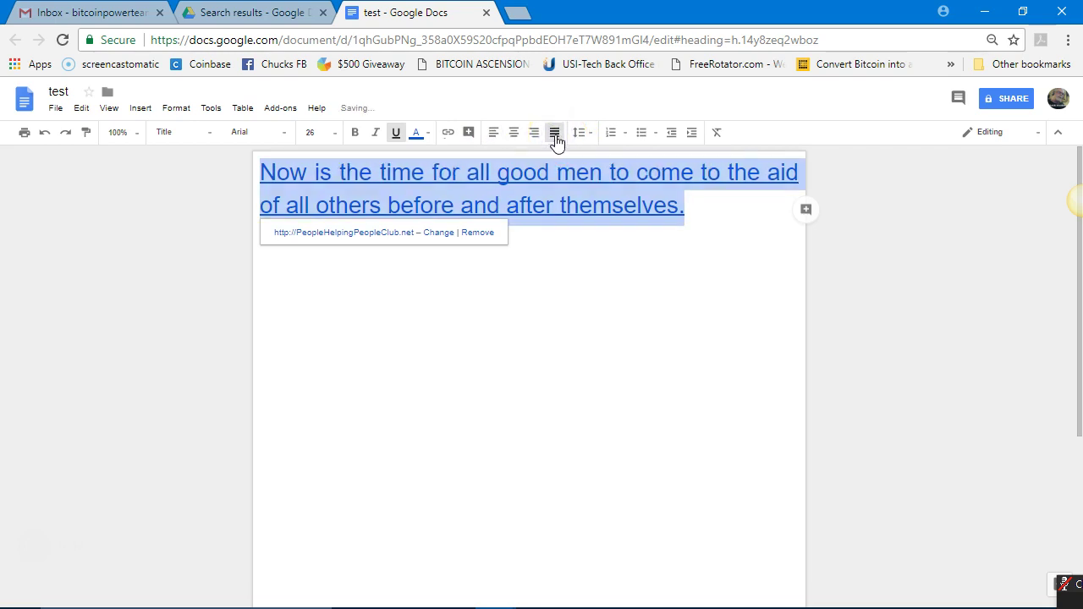
left_click(534, 135)
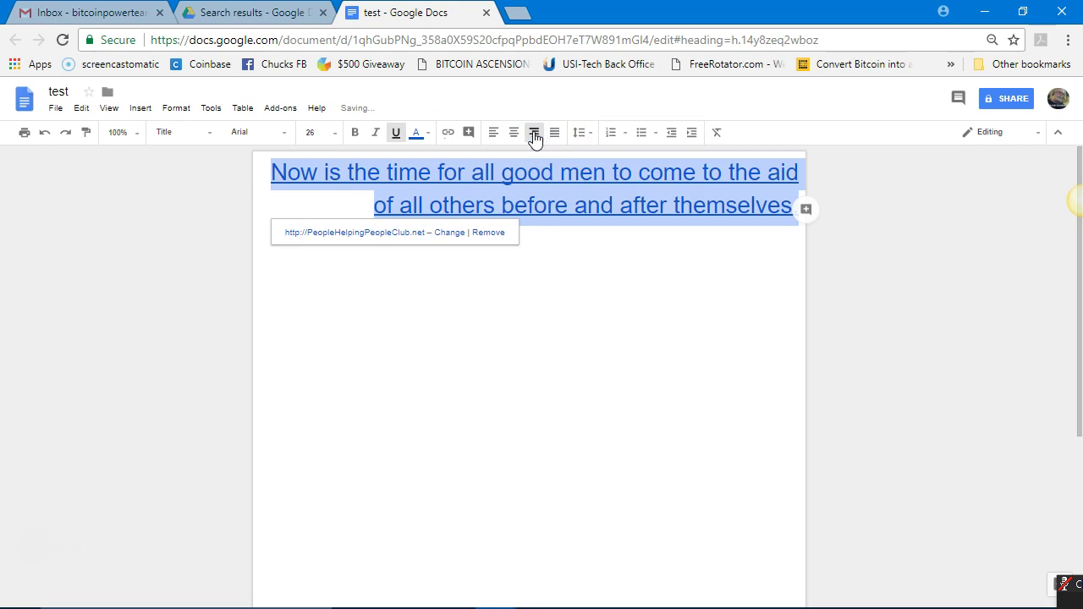
left_click(514, 136)
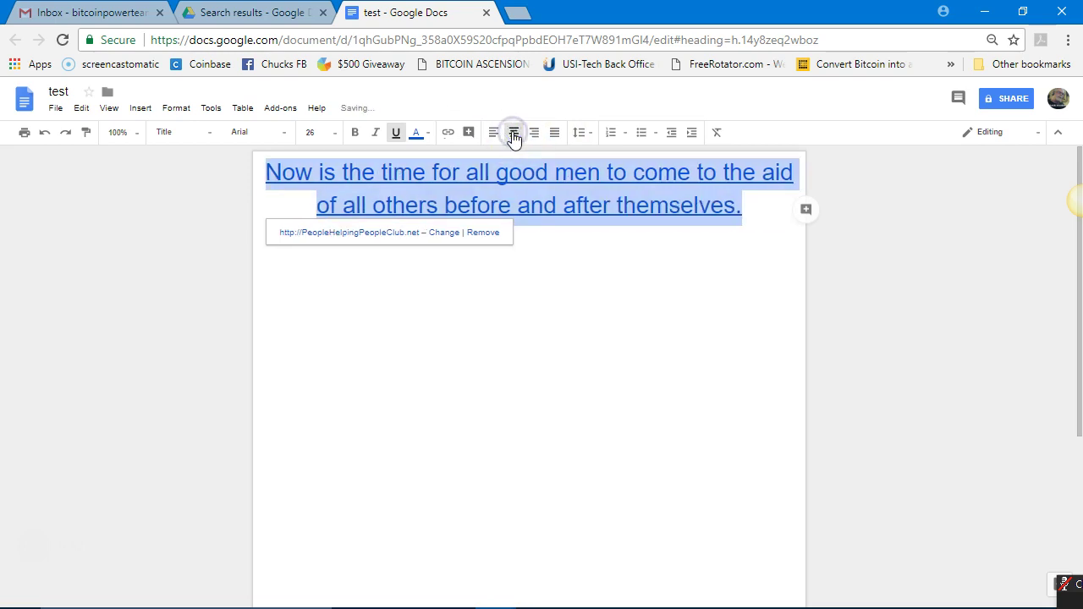
left_click(492, 133)
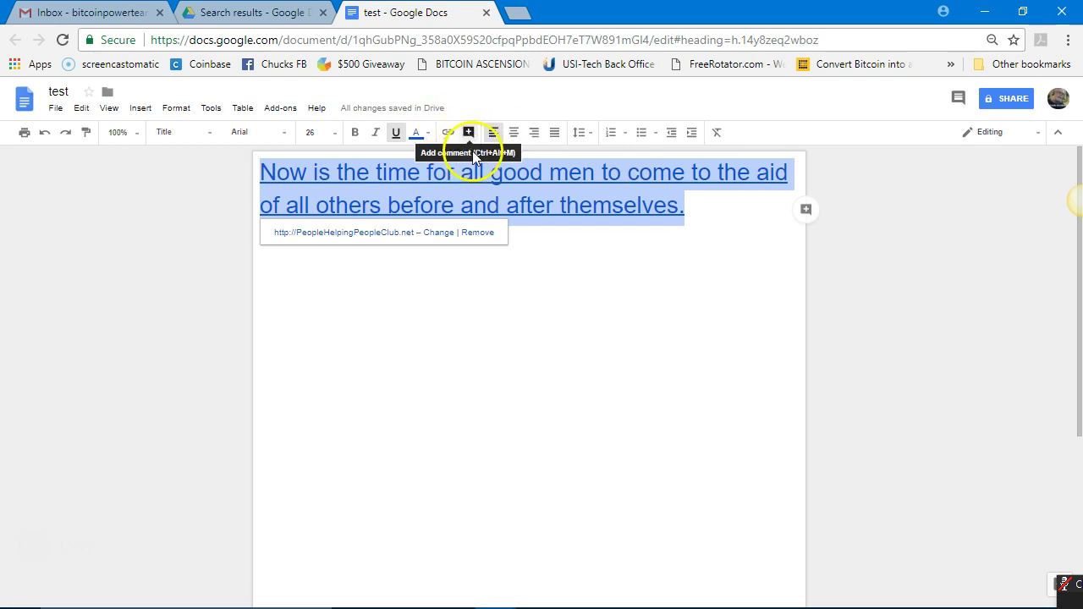
Post the comment 'Hi from me' on the selected title sentence
left_click(469, 133)
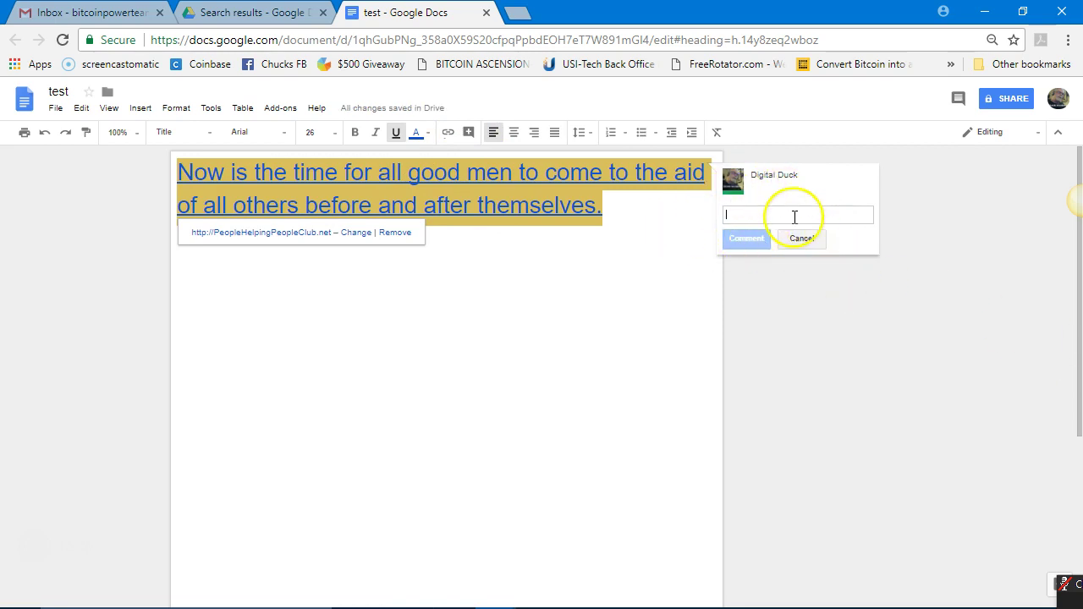
type("Hi from me")
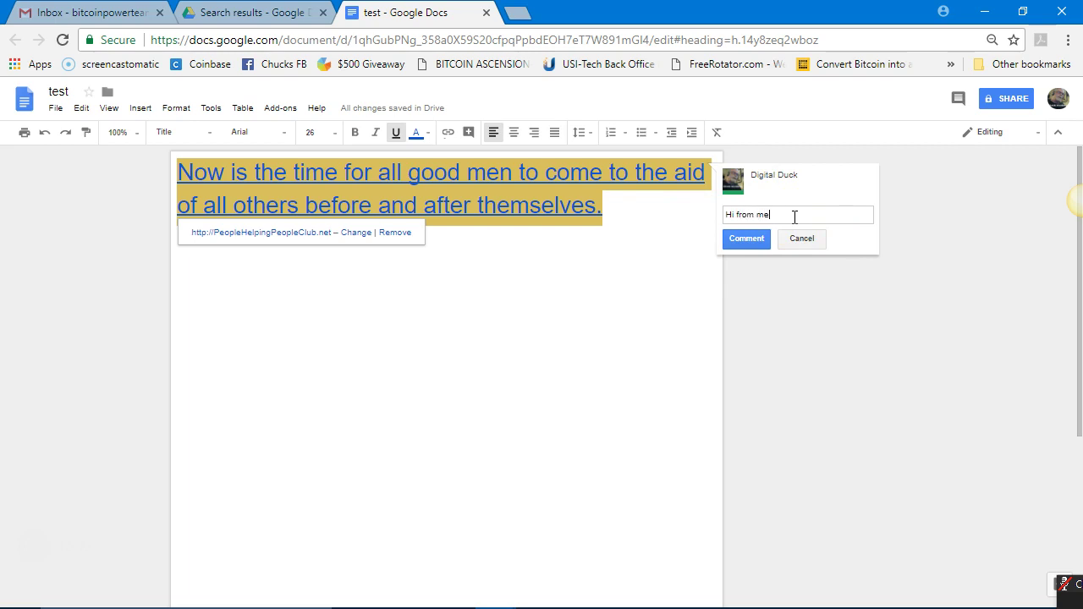
left_click(735, 240)
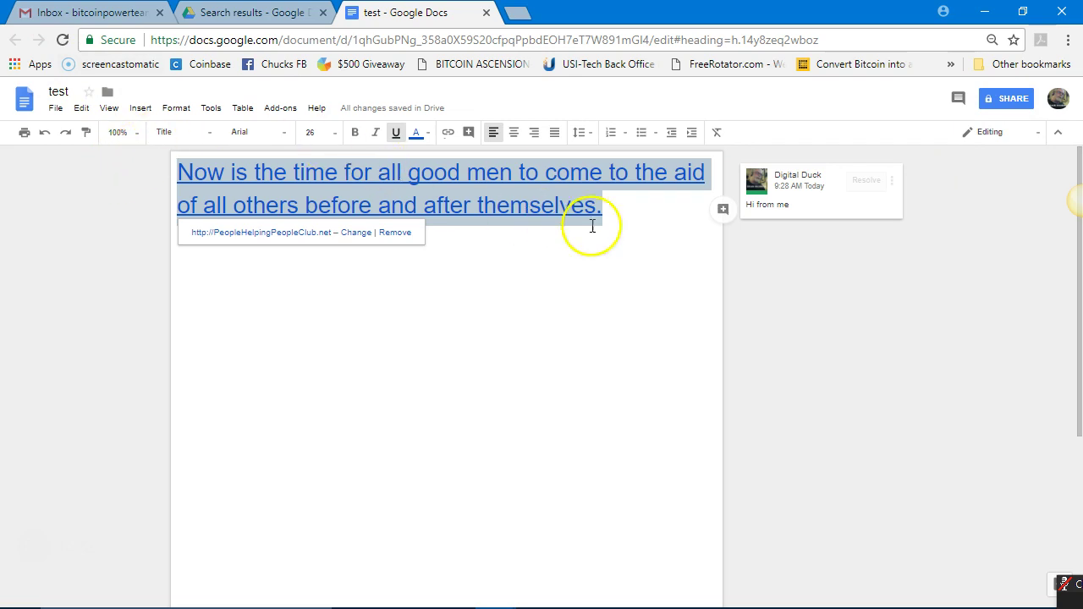
left_click(54, 111)
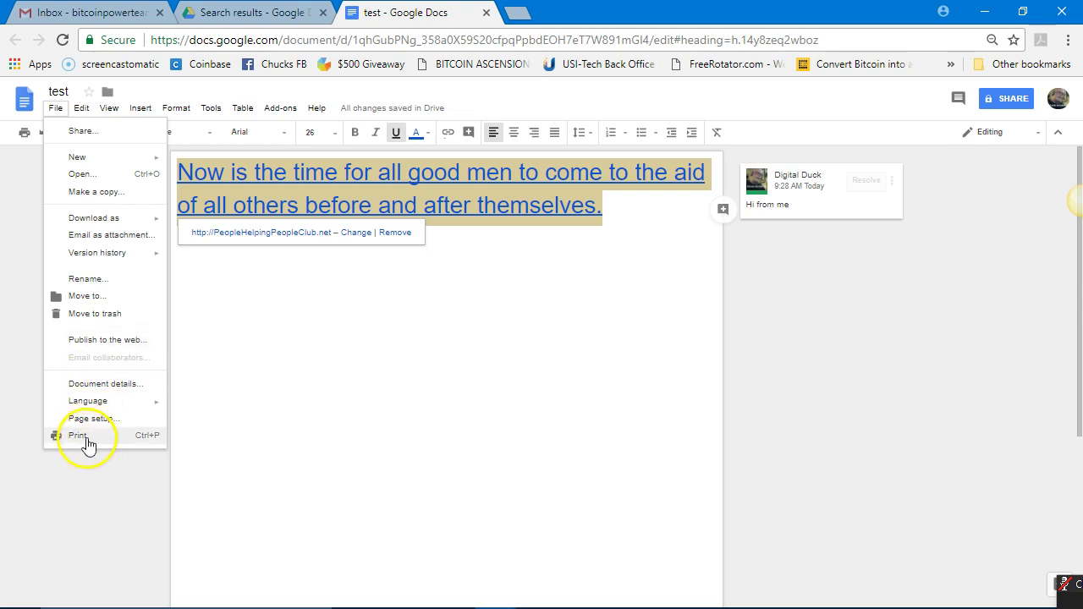
mouse_move(81, 113)
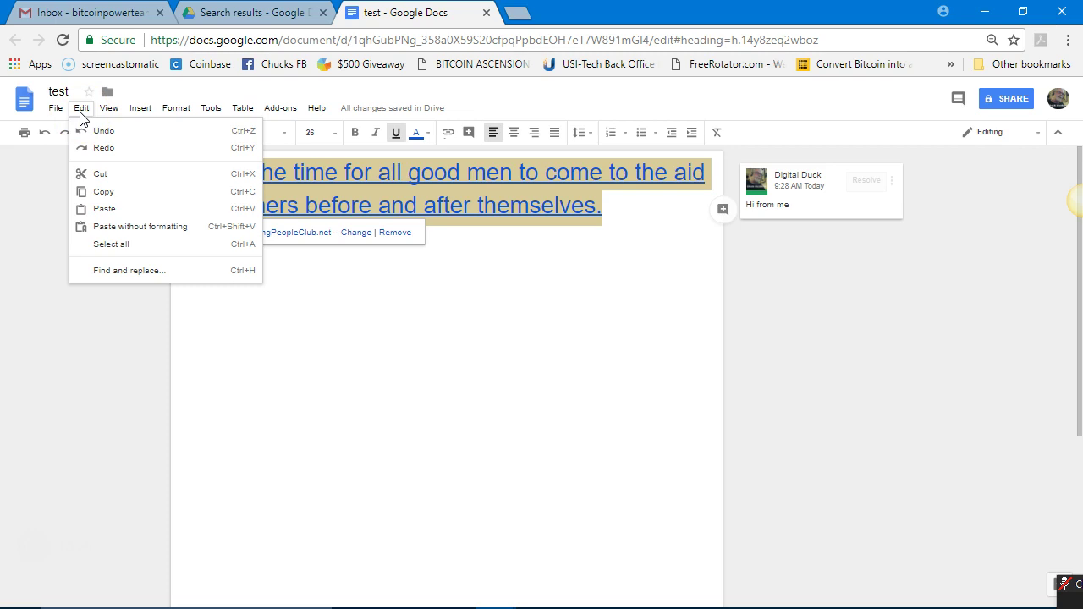
left_click(78, 100)
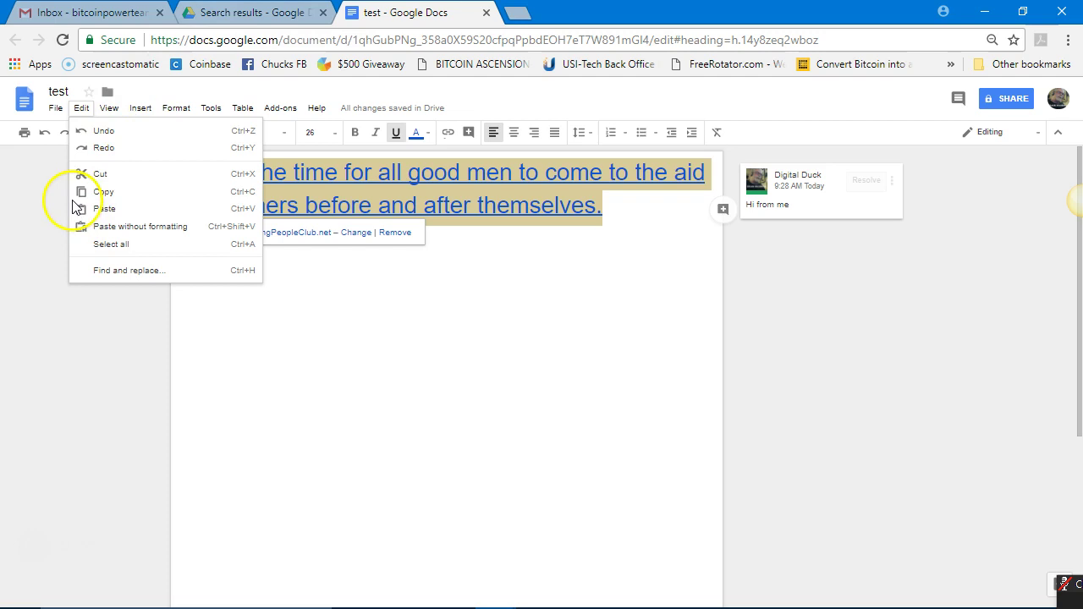
key("Right")
key("Right")
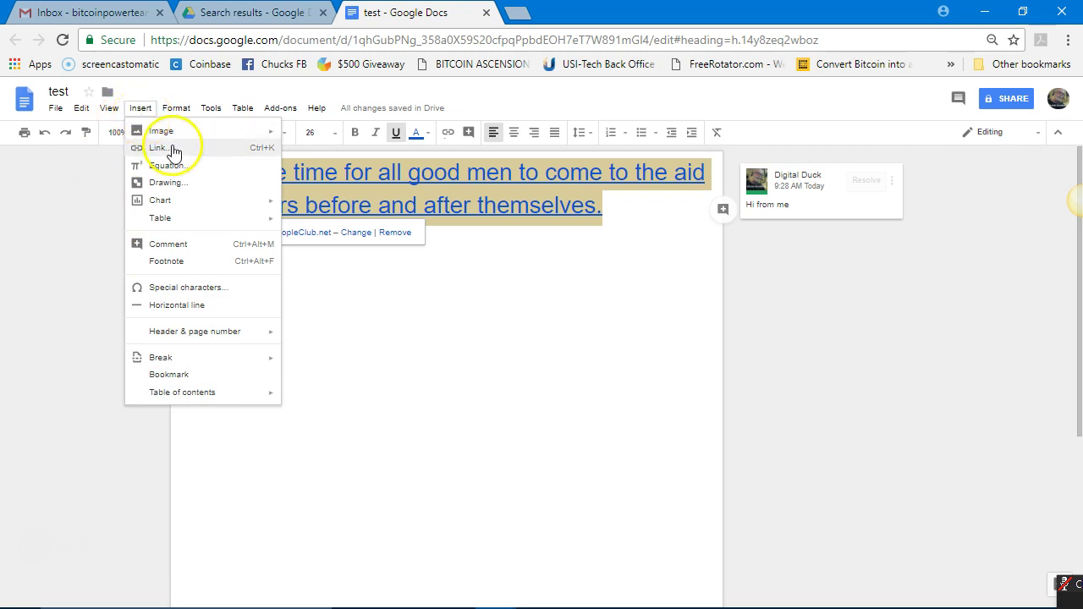
left_click(615, 227)
left_click(610, 215)
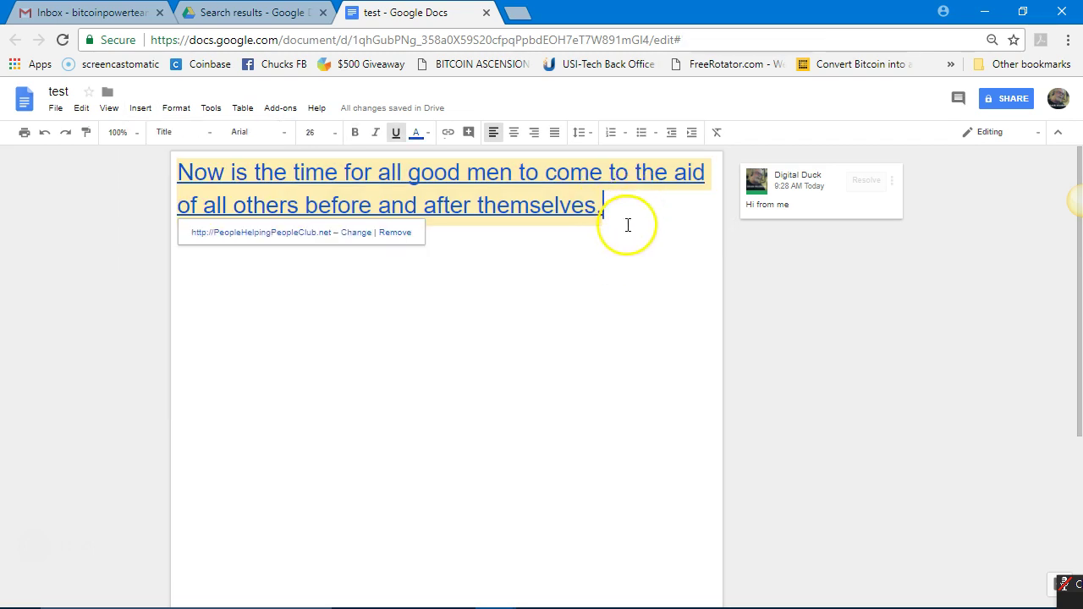
left_click(636, 310)
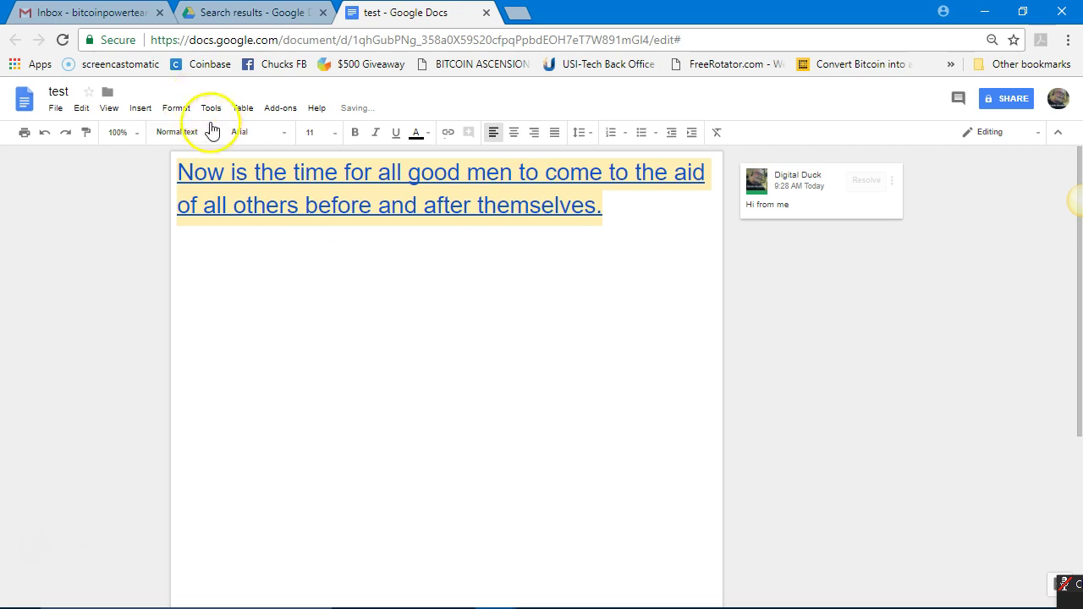
Upload the HI speech-bubble image from the PHPC BPT IMAGES folder via Insert > Image
left_click(135, 108)
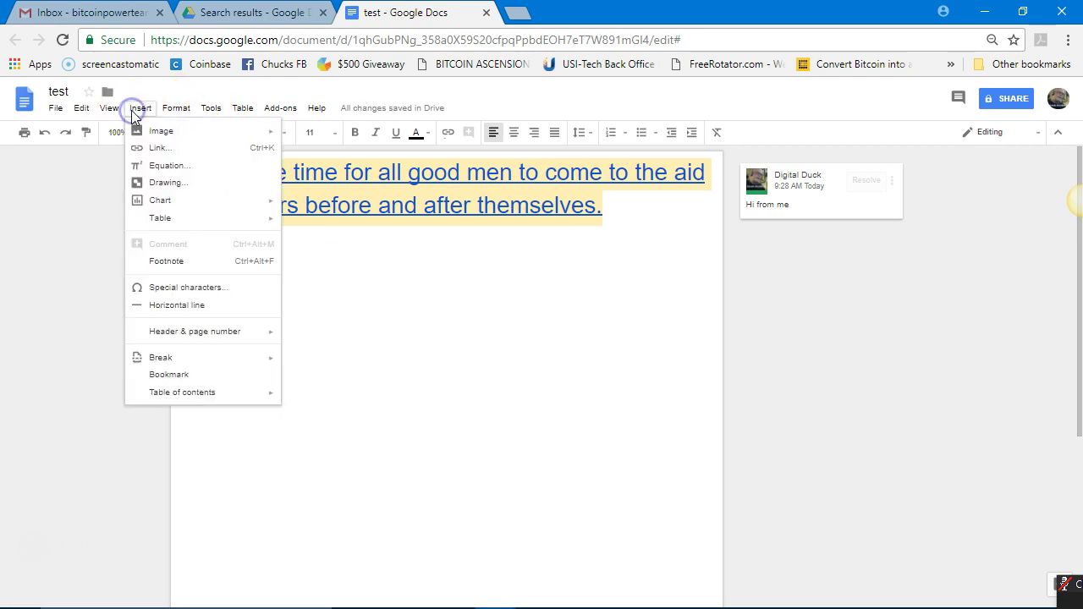
left_click(157, 133)
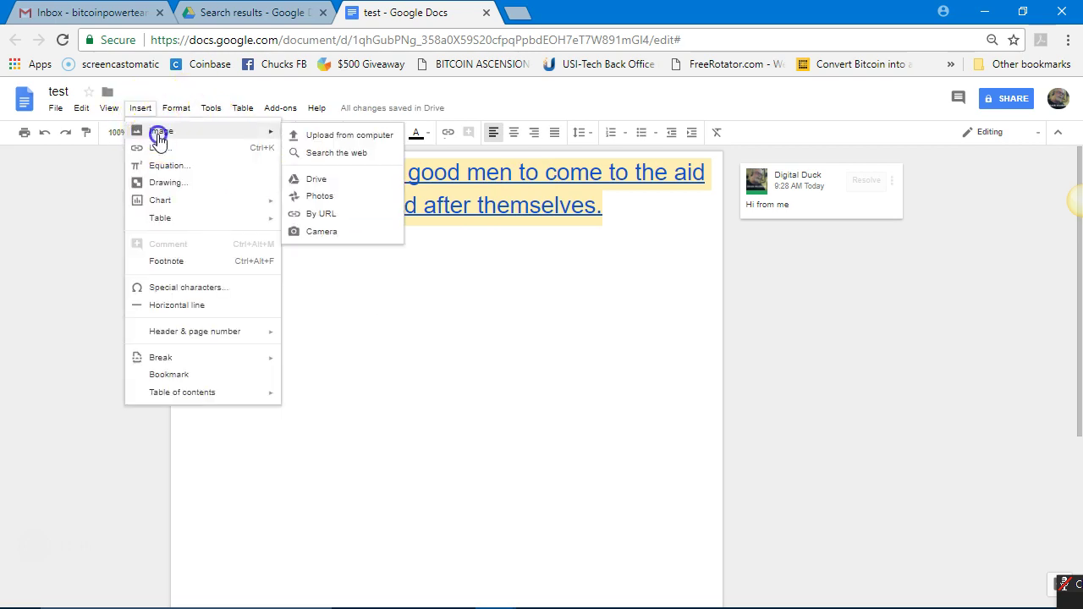
left_click(249, 145)
mouse_move(250, 142)
left_click(352, 140)
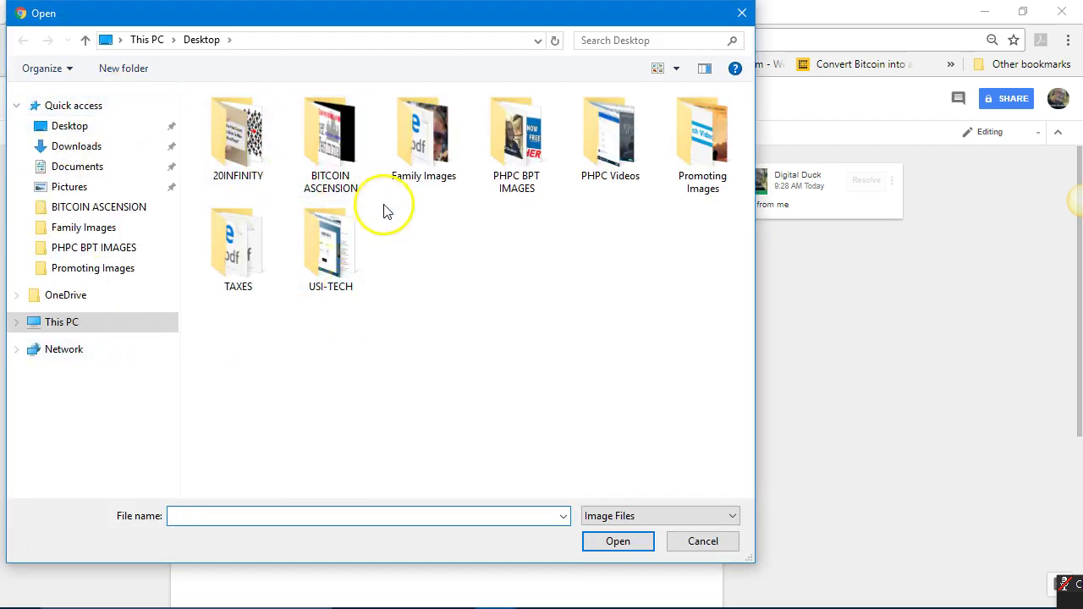
left_click(521, 160)
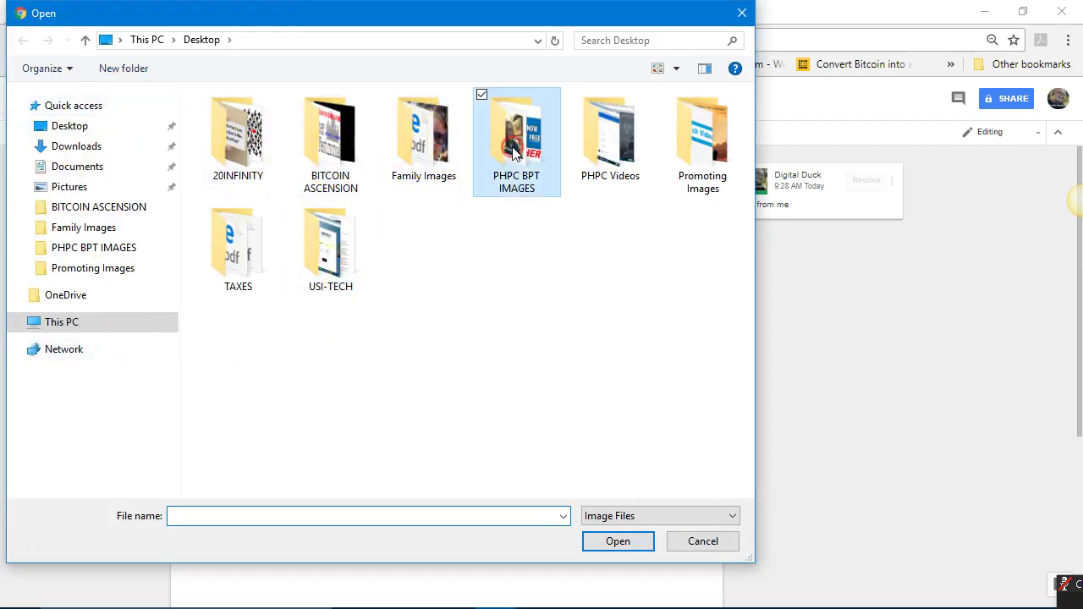
right_click(513, 152)
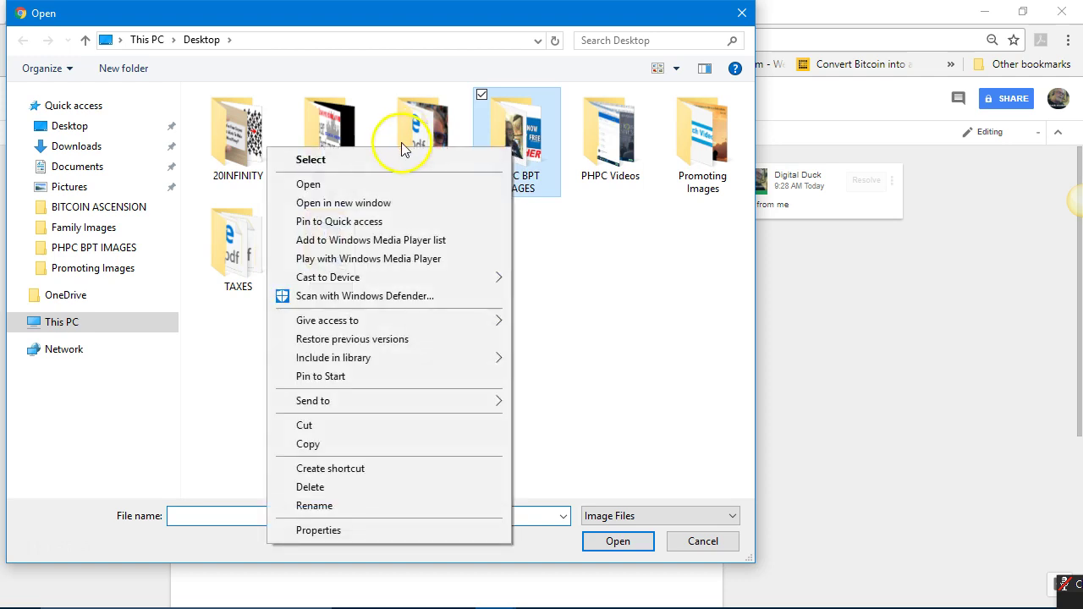
left_click(367, 183)
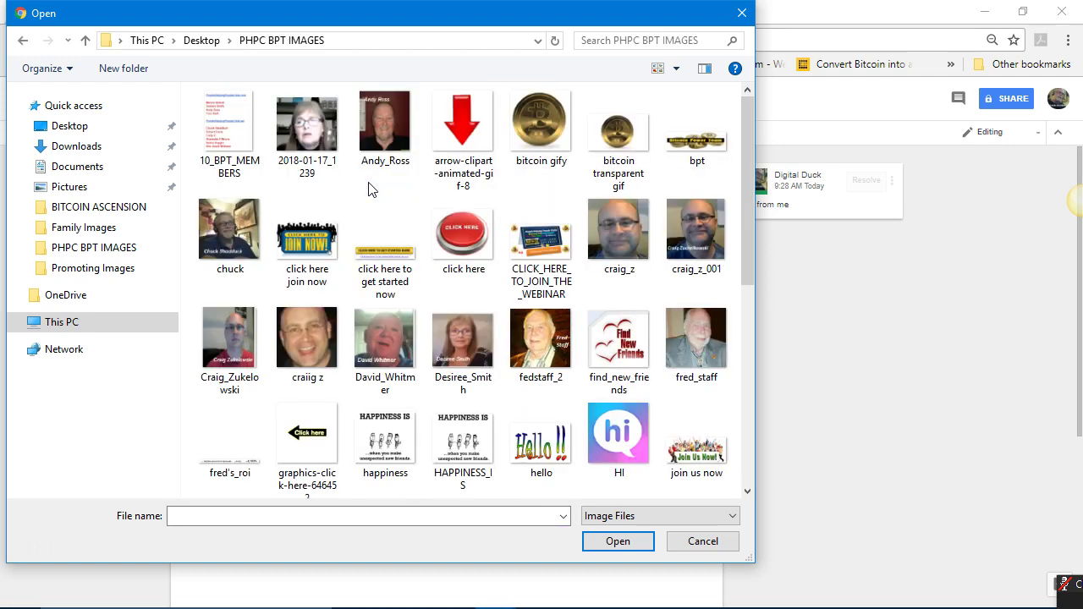
left_click(228, 247)
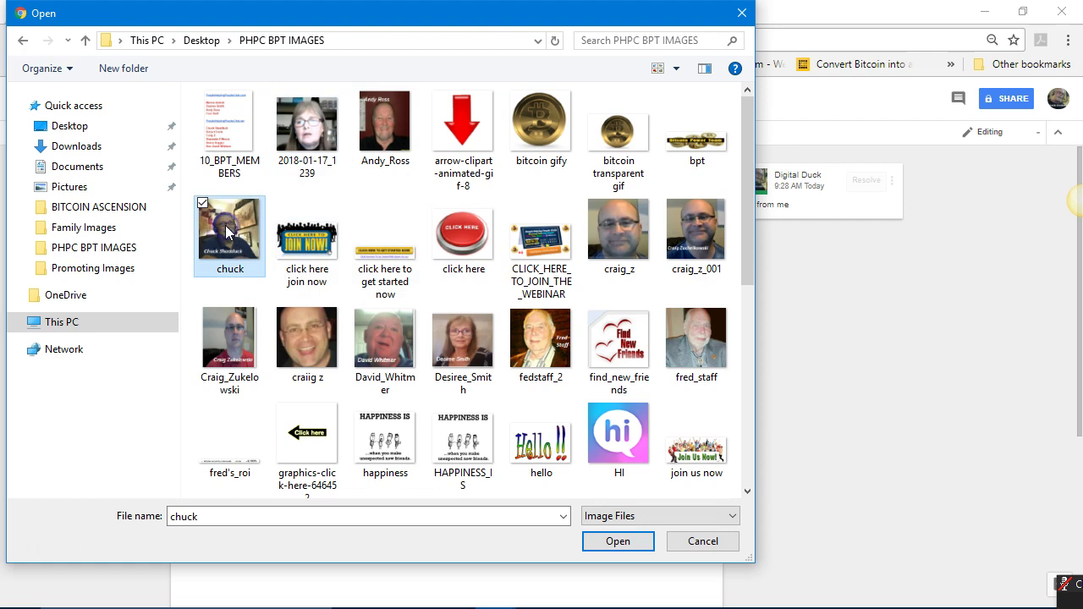
left_click(615, 478)
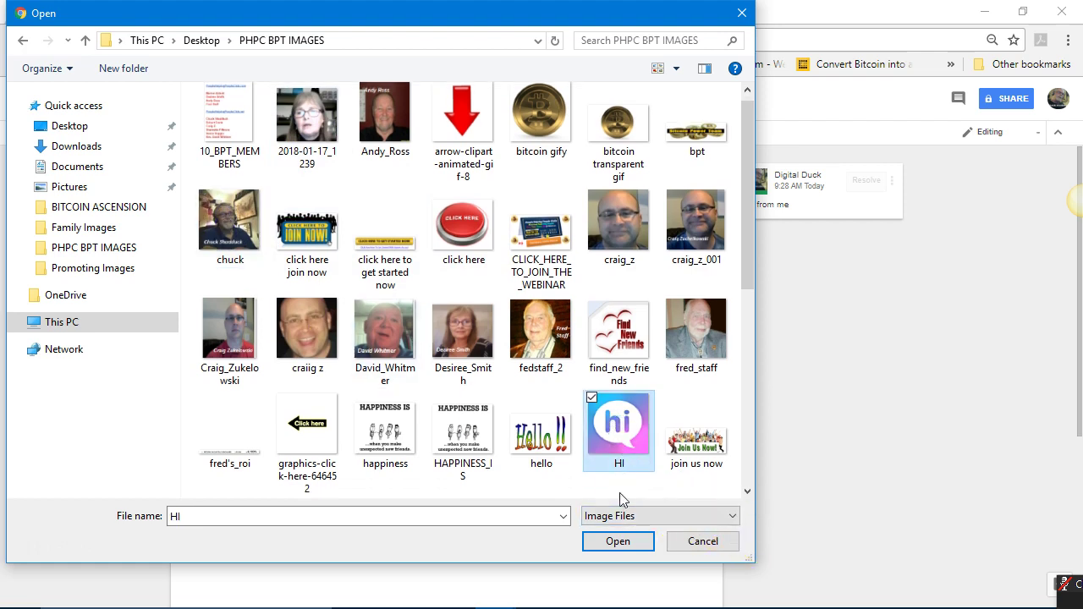
left_click(612, 542)
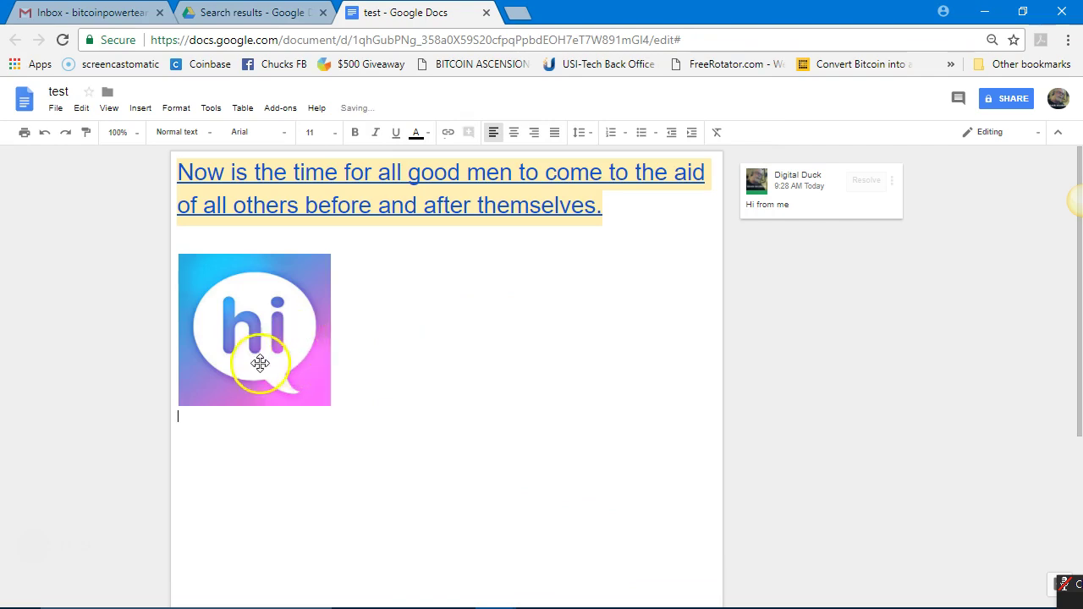
Select the inserted HI image and dismiss the link box without adding a link
left_click(375, 340)
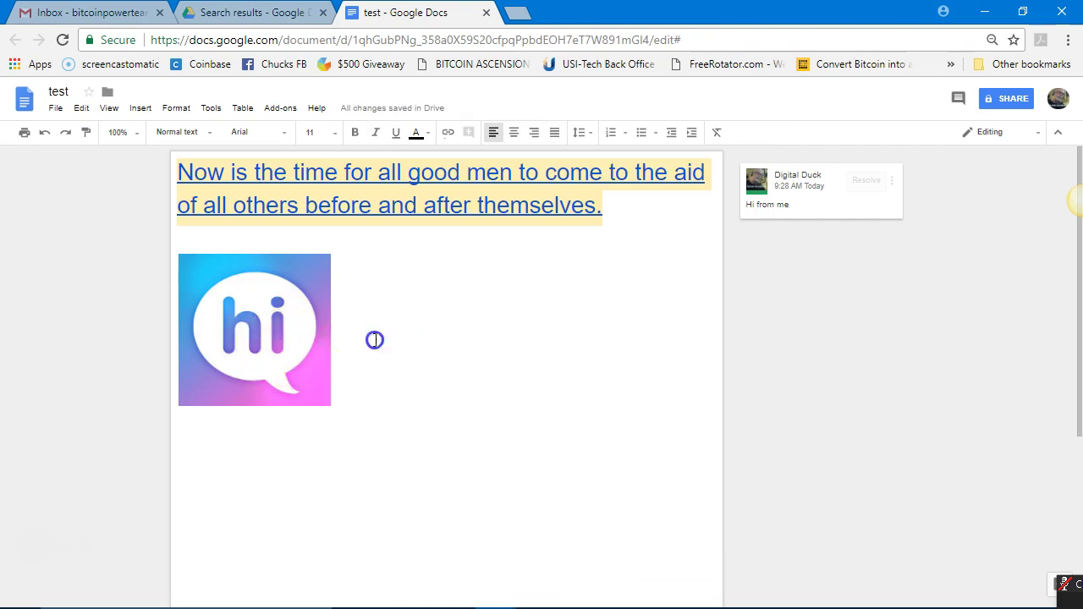
left_click(148, 316)
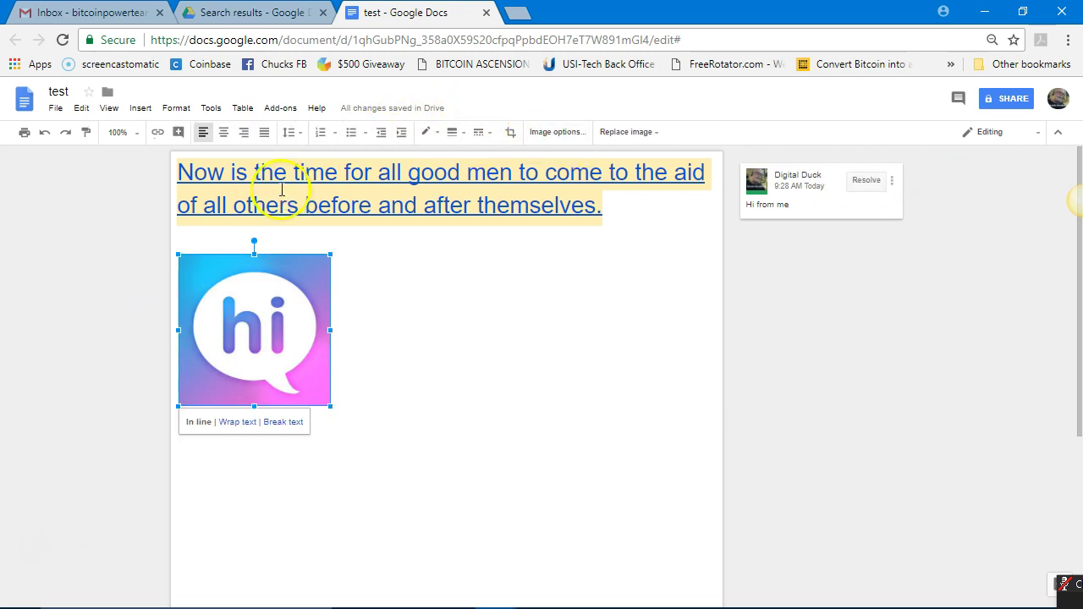
left_click(158, 136)
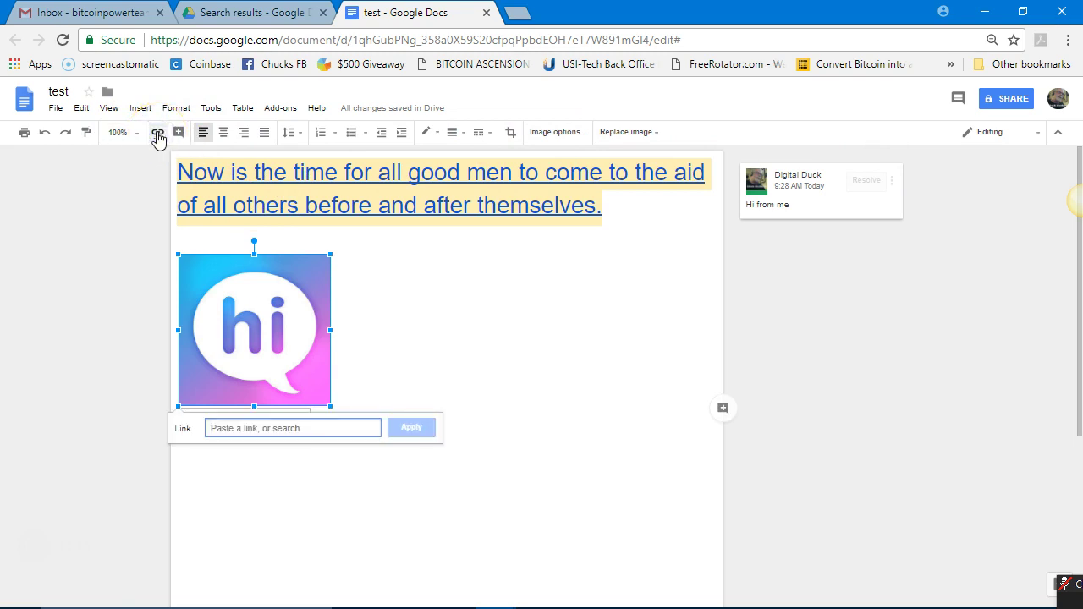
left_click(397, 332)
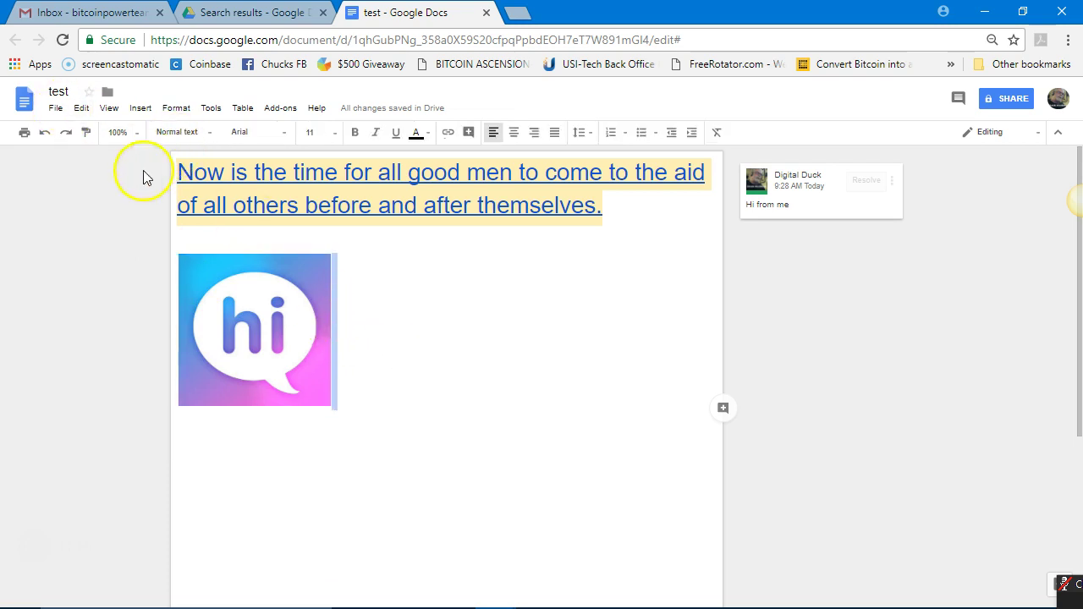
Undo nine times, removing the HI image, comment, Title style, link and sentence
left_click(45, 133)
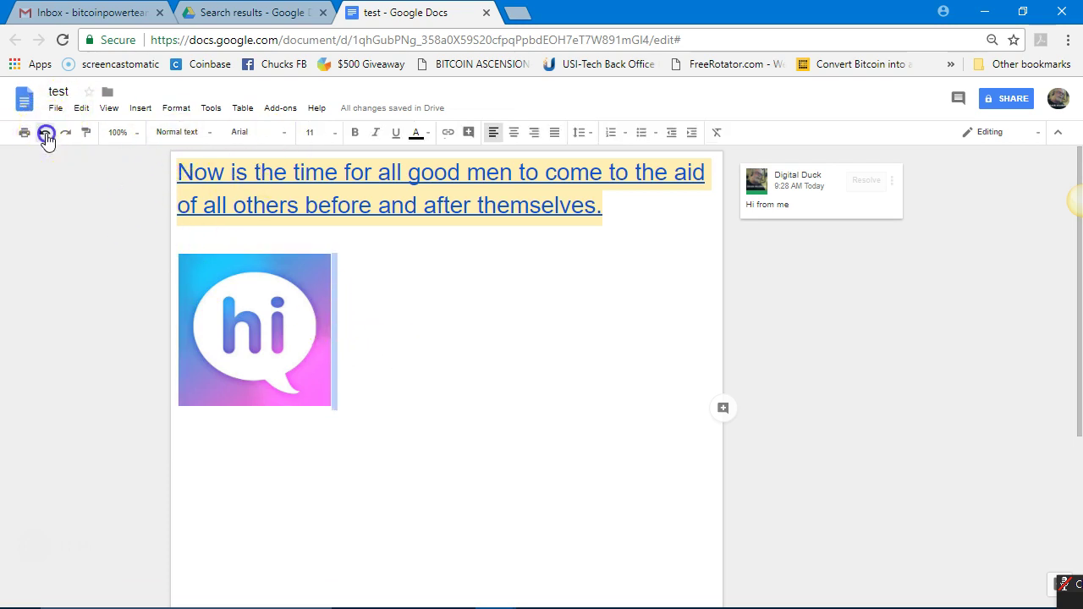
left_click(46, 133)
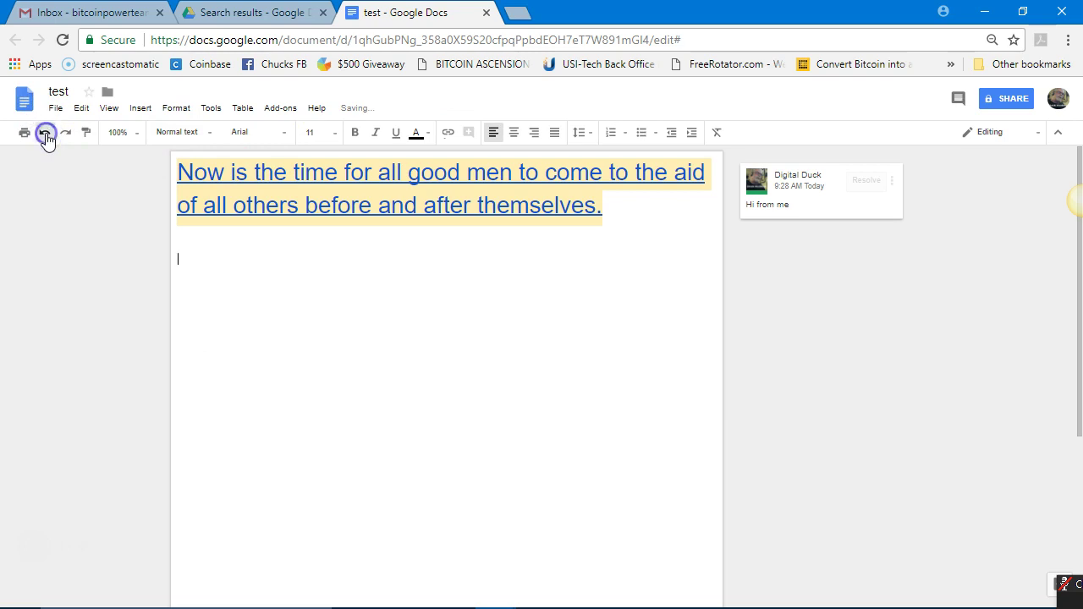
left_click(46, 139)
left_click(46, 139)
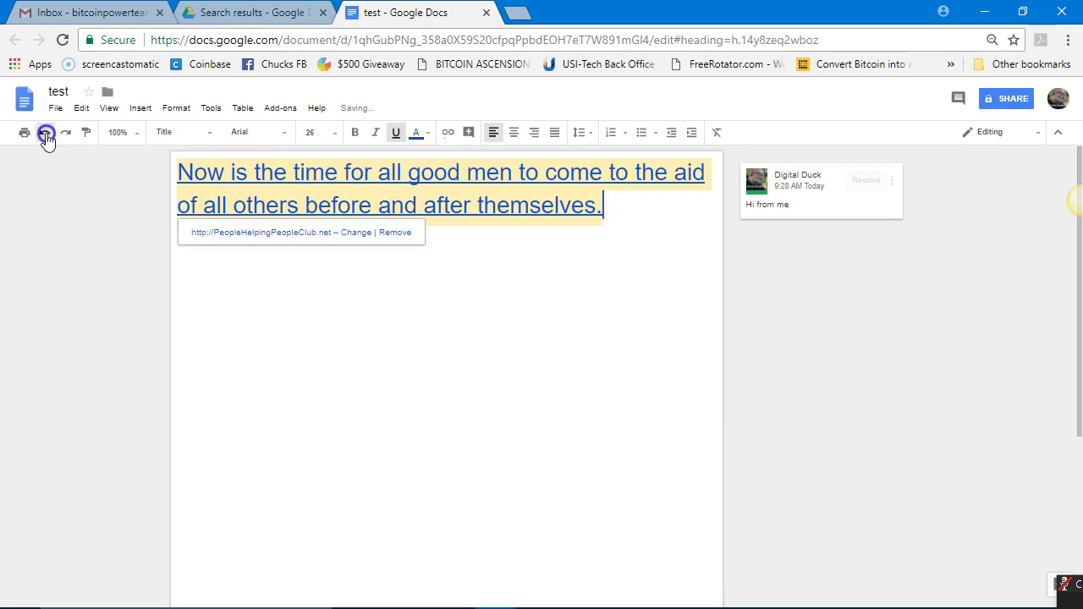
left_click(47, 139)
left_click(46, 139)
left_click(47, 138)
left_click(47, 138)
left_click(47, 138)
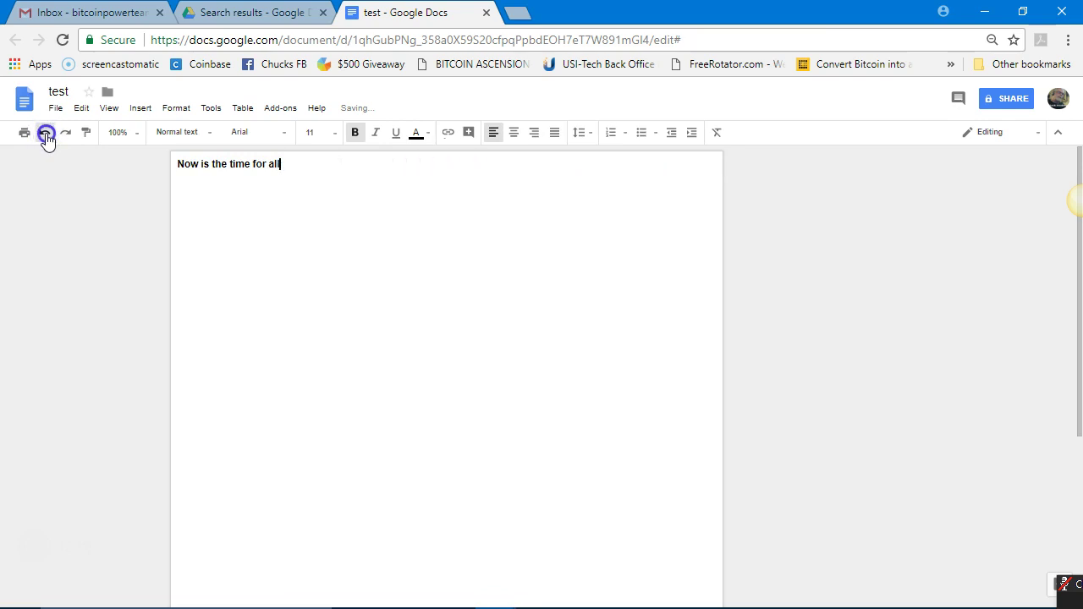
left_click(46, 135)
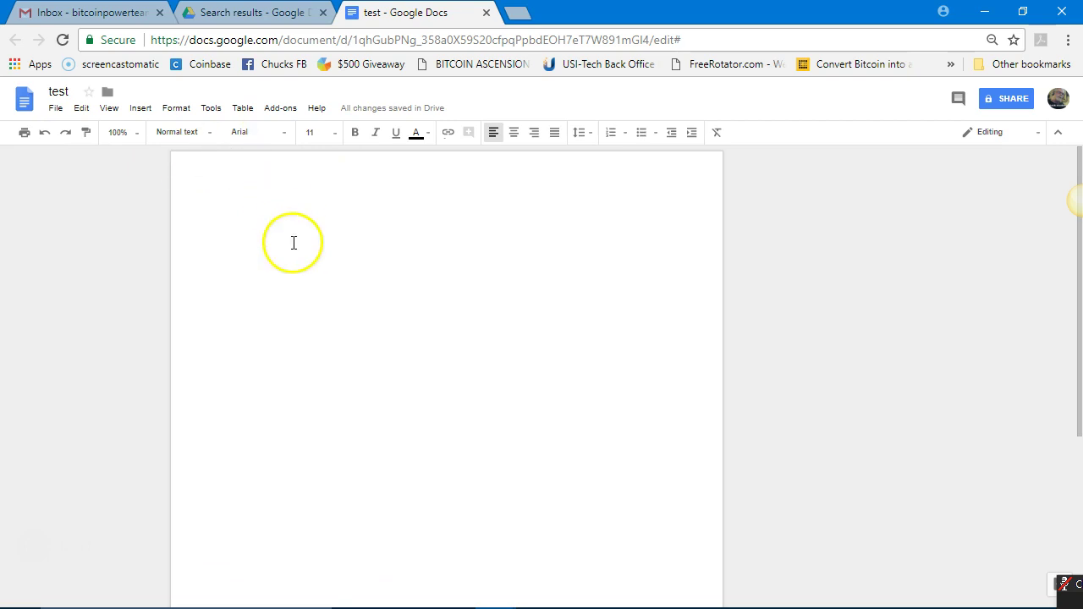
Add three suggested contacts as invitees in the sharing dialog and show the access levels
left_click(1002, 100)
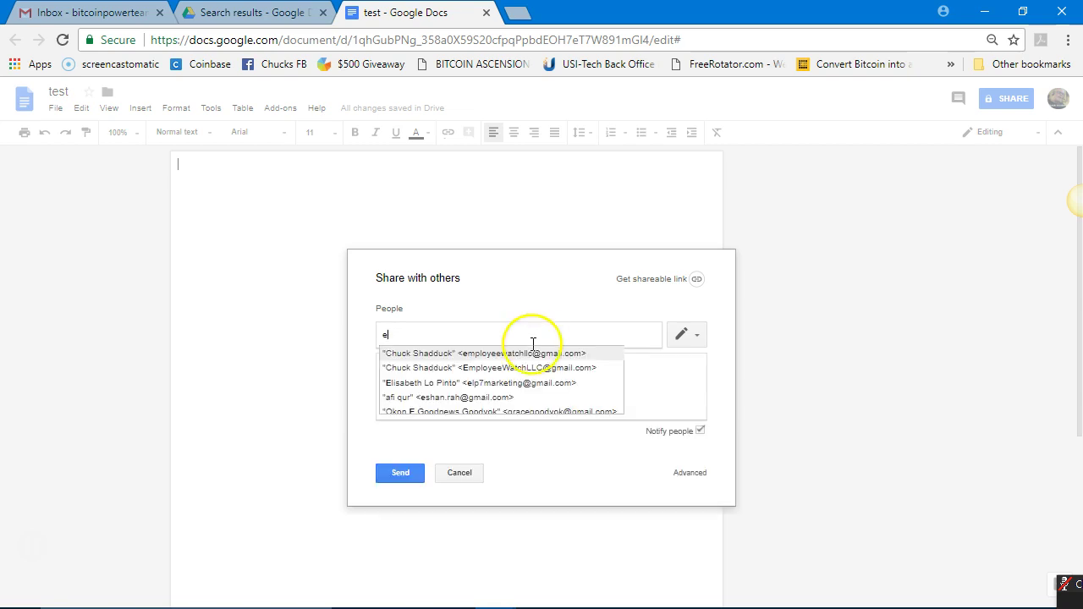
left_click(518, 368)
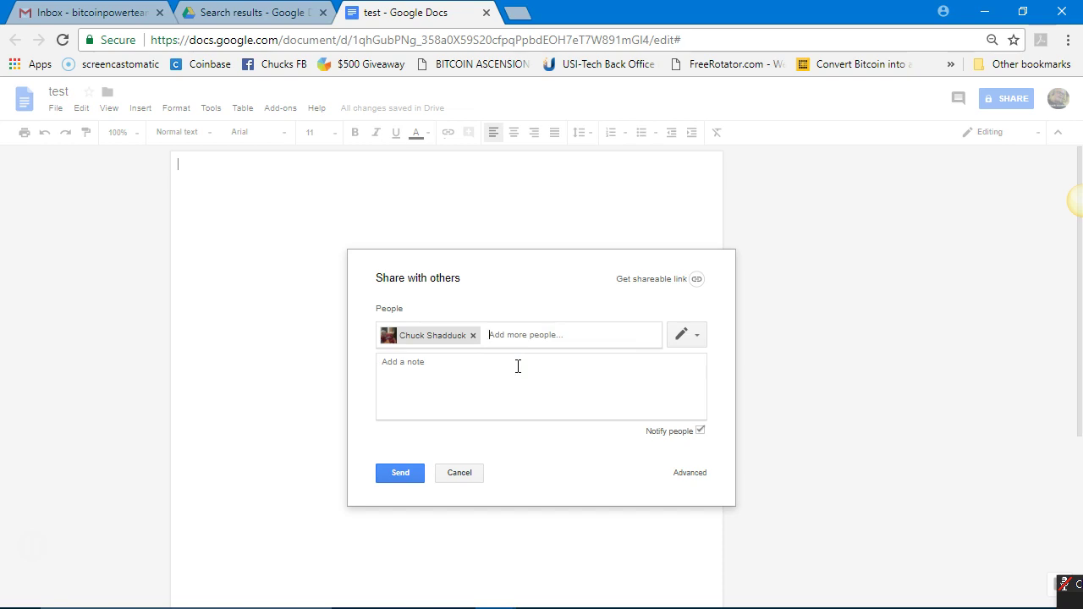
type("the")
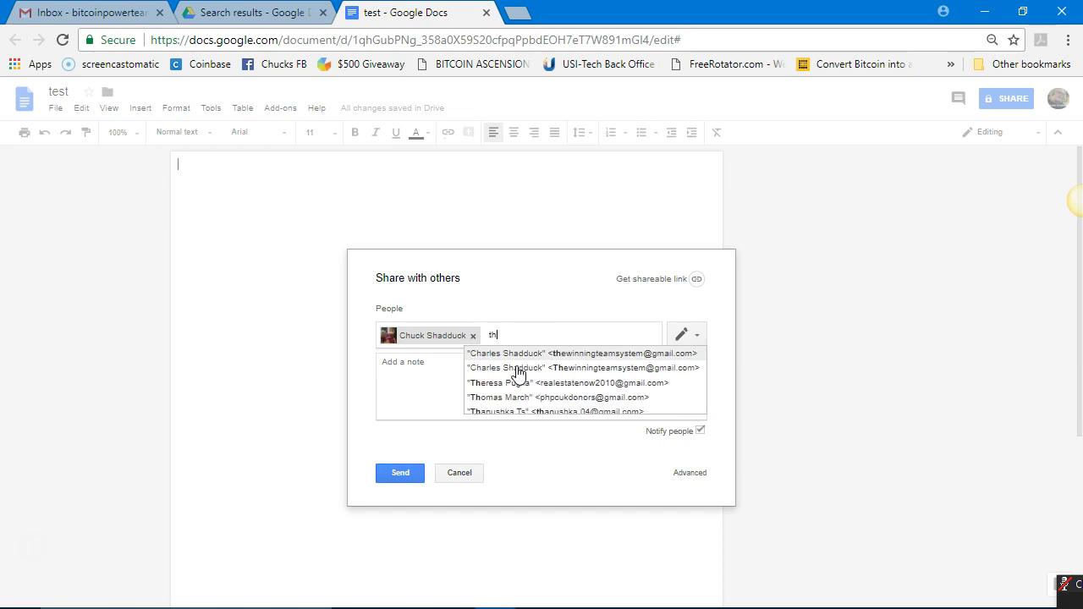
left_click(519, 371)
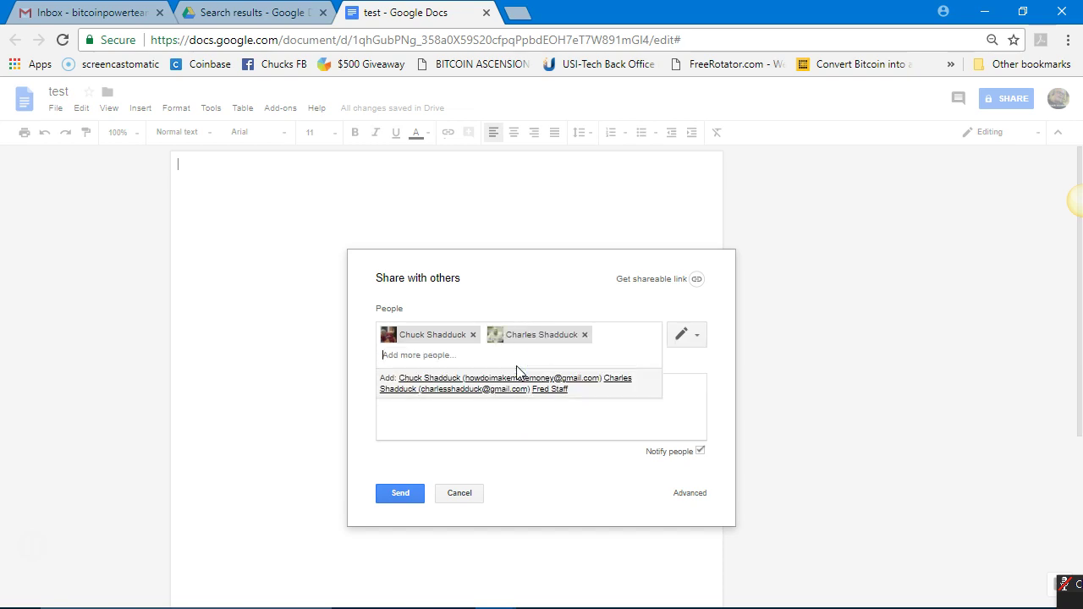
left_click(442, 381)
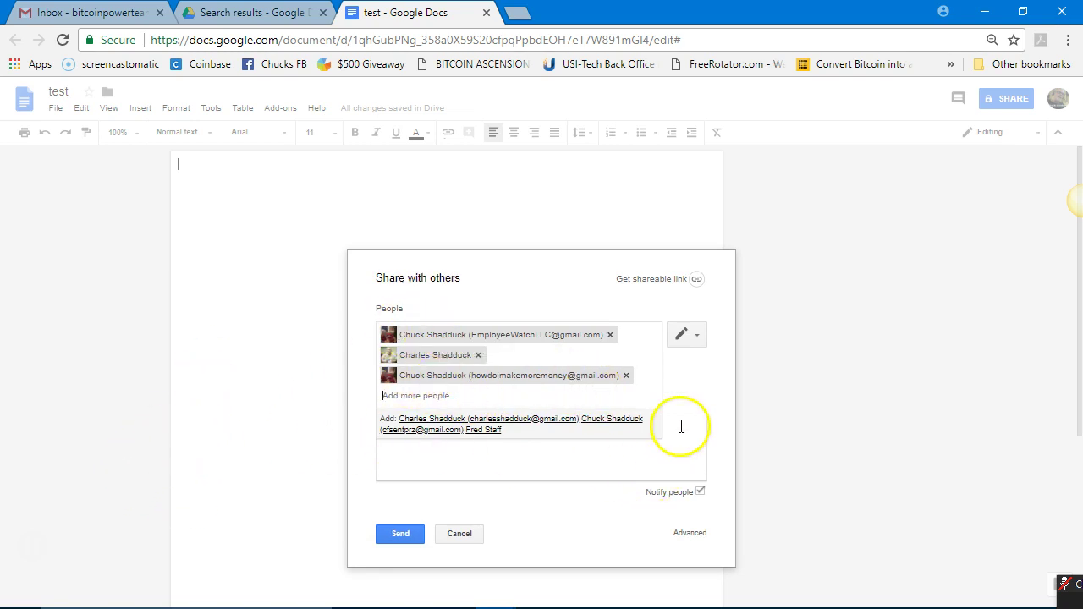
left_click(699, 338)
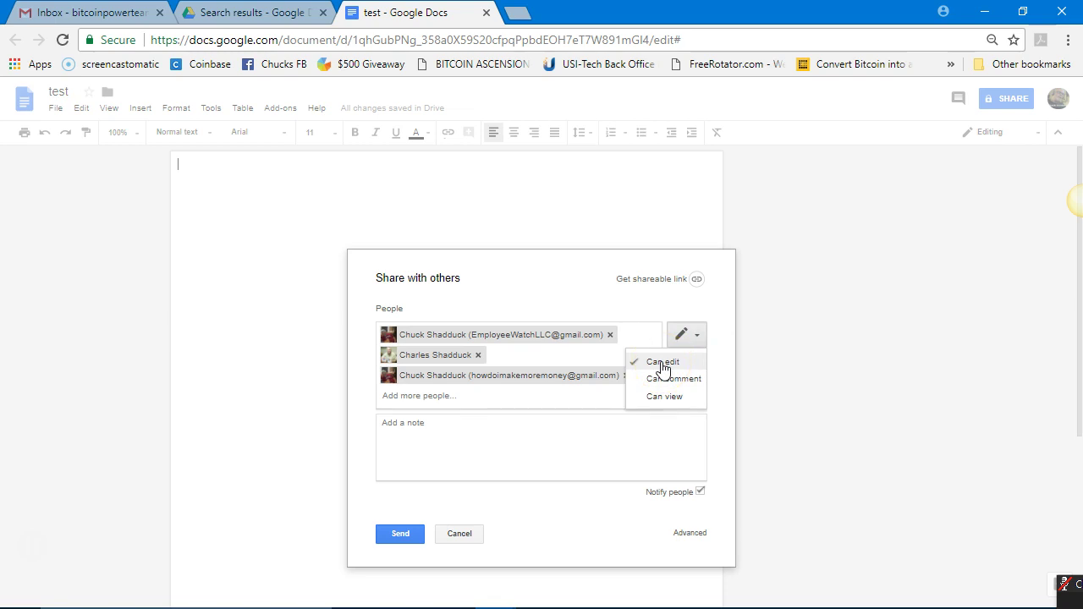
Add a fourth suggested contact found by typing 'b'
left_click(398, 398)
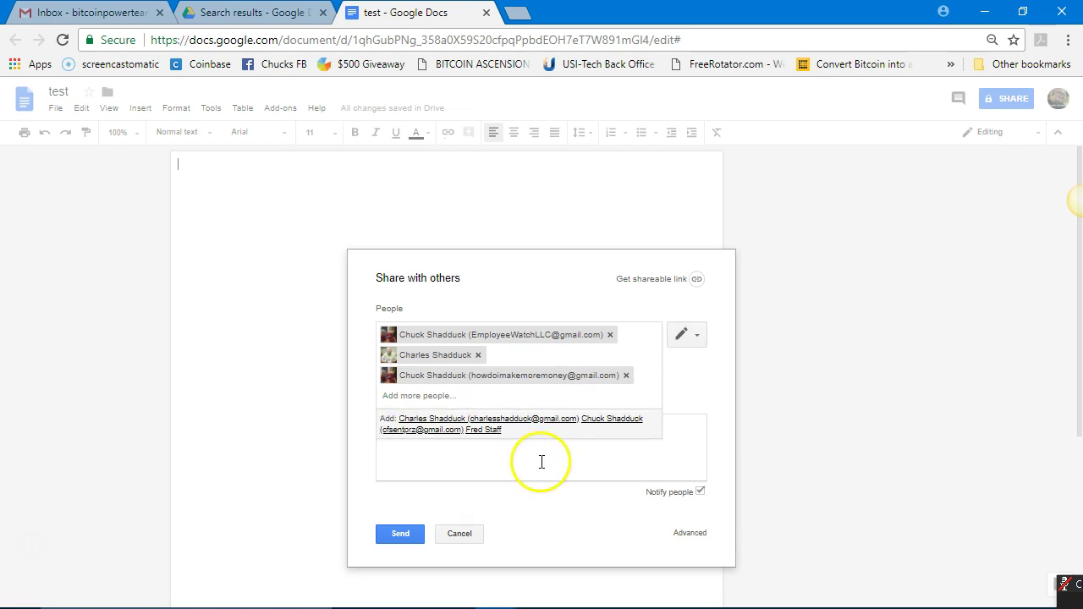
type("b")
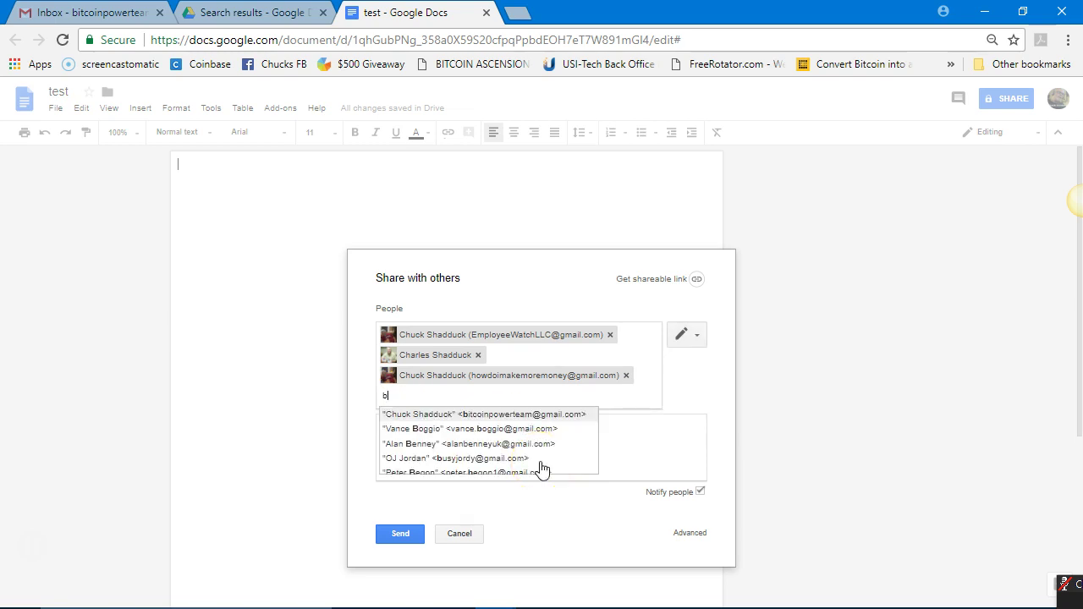
left_click(484, 431)
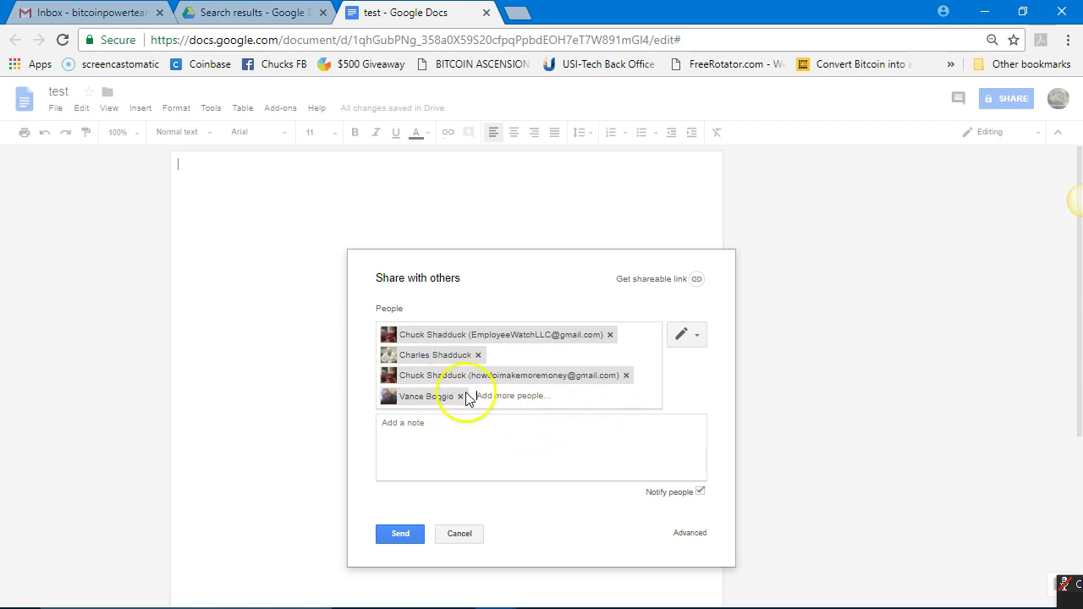
Set all invitees to Can view after toggling through Can edit, and send the invitations
left_click(699, 335)
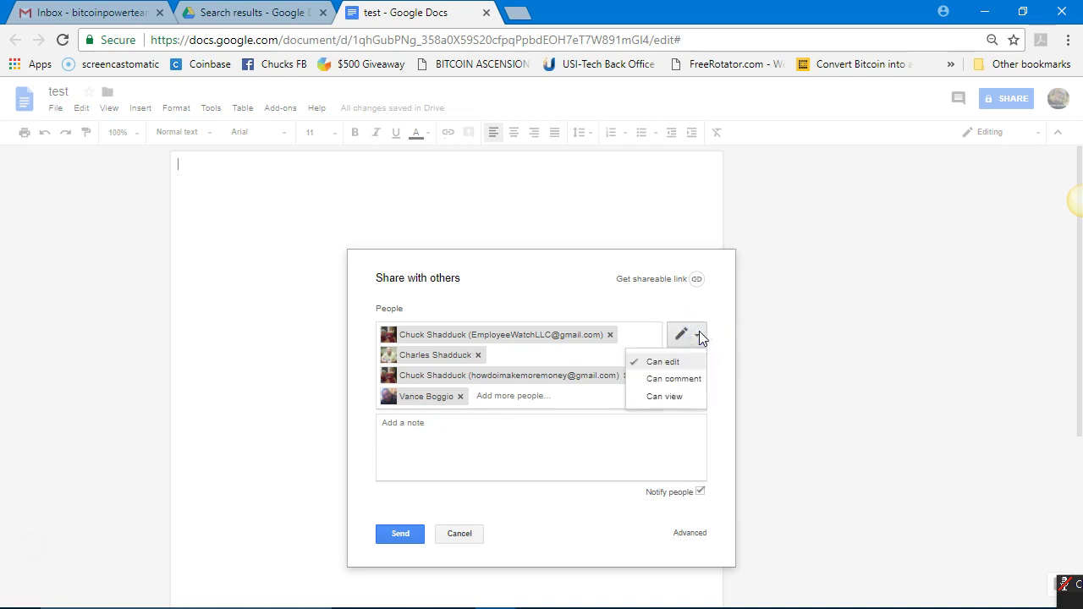
left_click(660, 397)
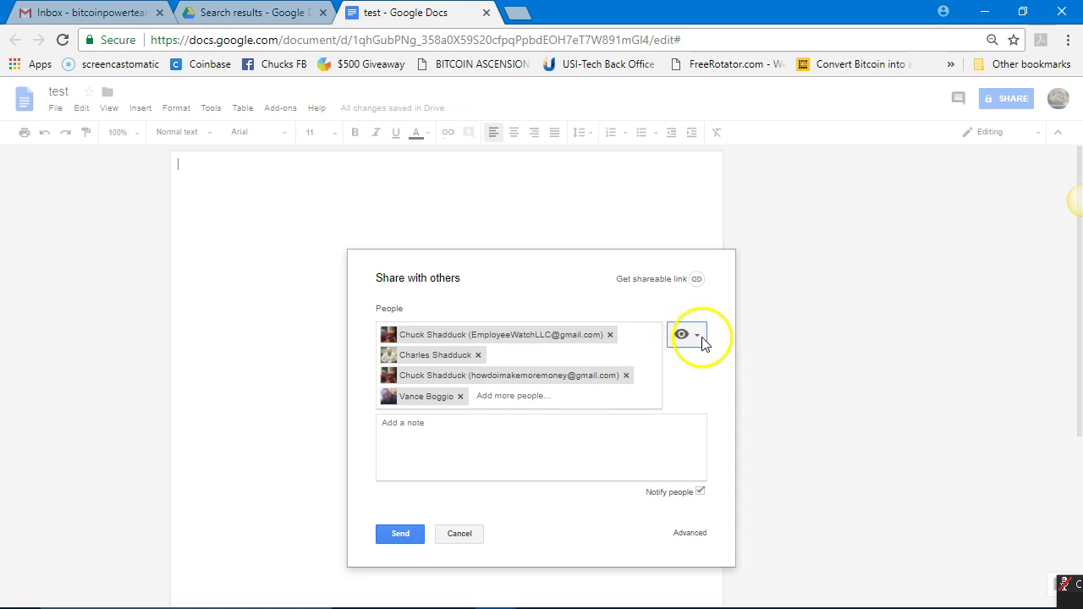
left_click(699, 339)
left_click(667, 360)
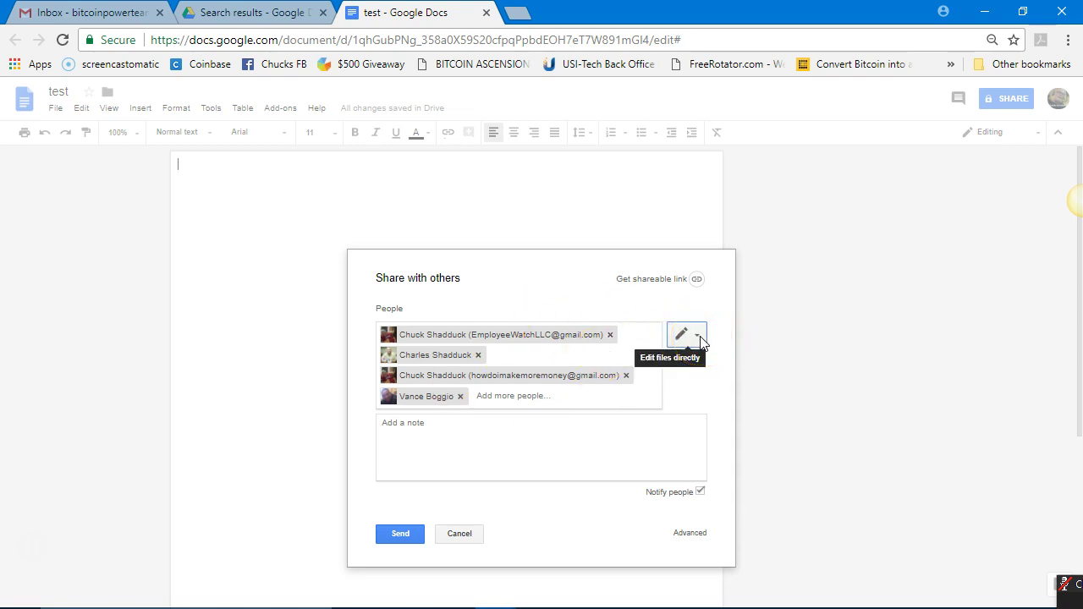
left_click(699, 337)
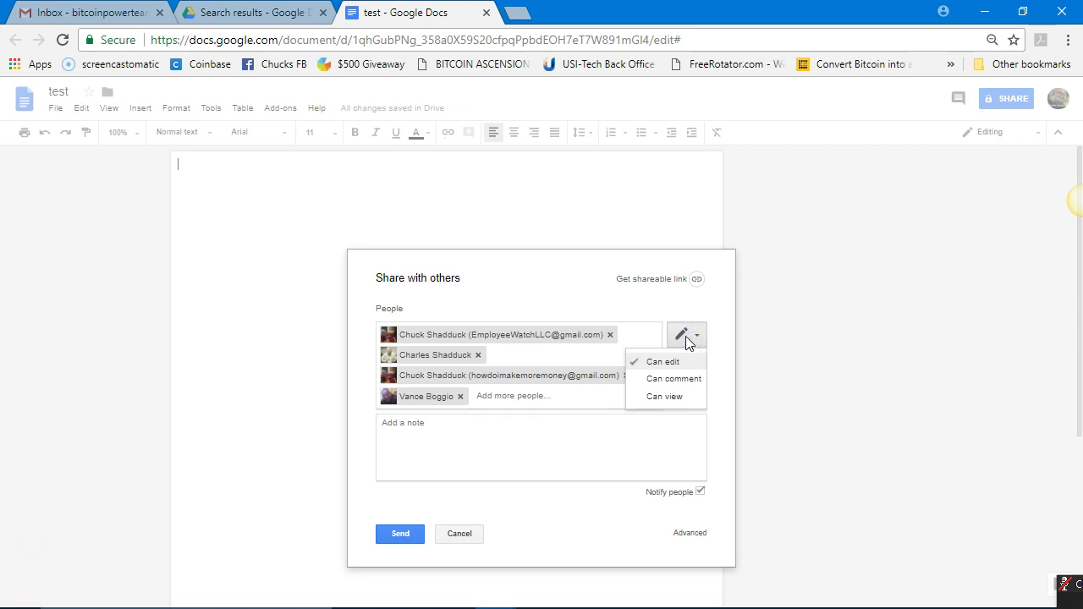
left_click(668, 396)
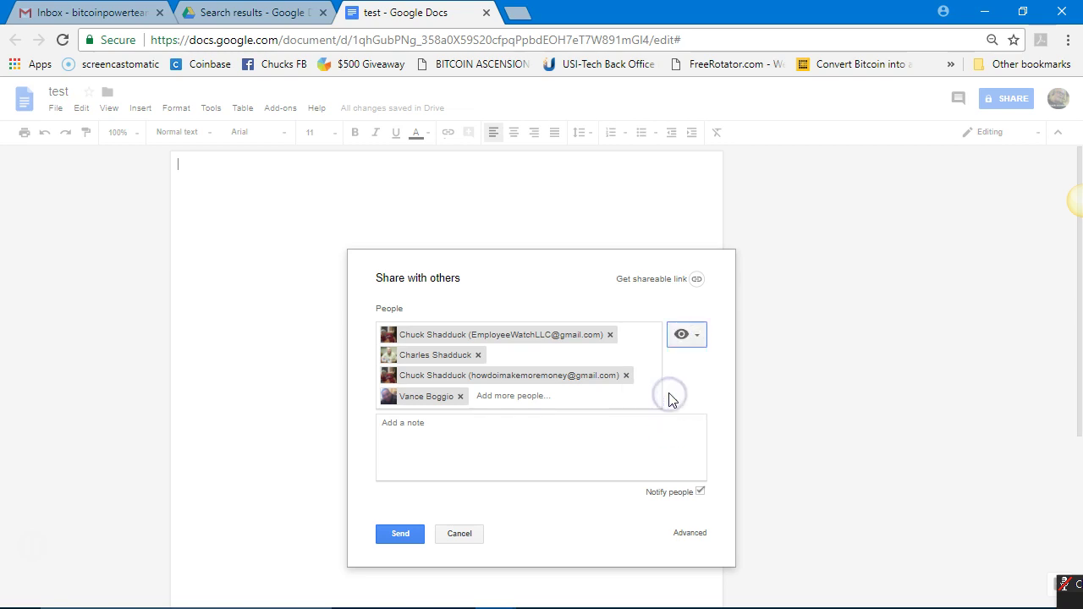
left_click(404, 428)
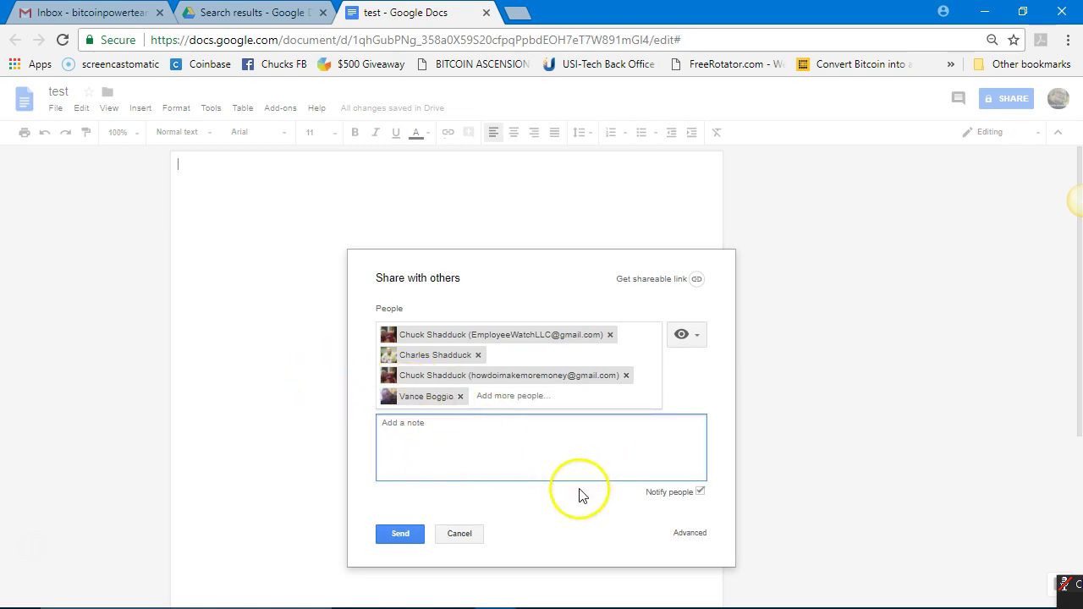
left_click(401, 535)
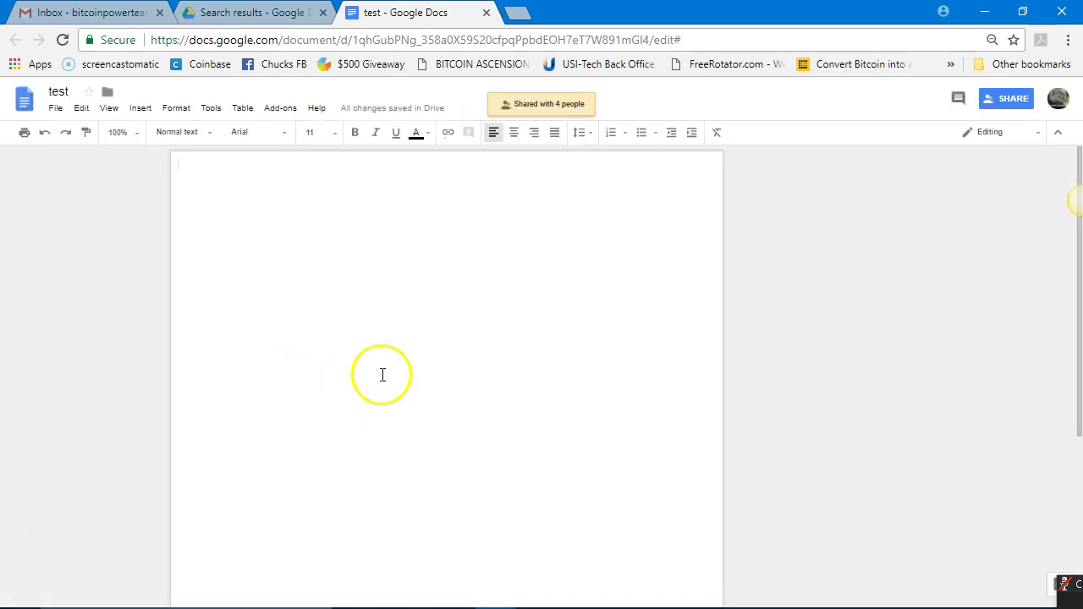
Open the test document's advanced sharing settings to see who has access
left_click(1018, 98)
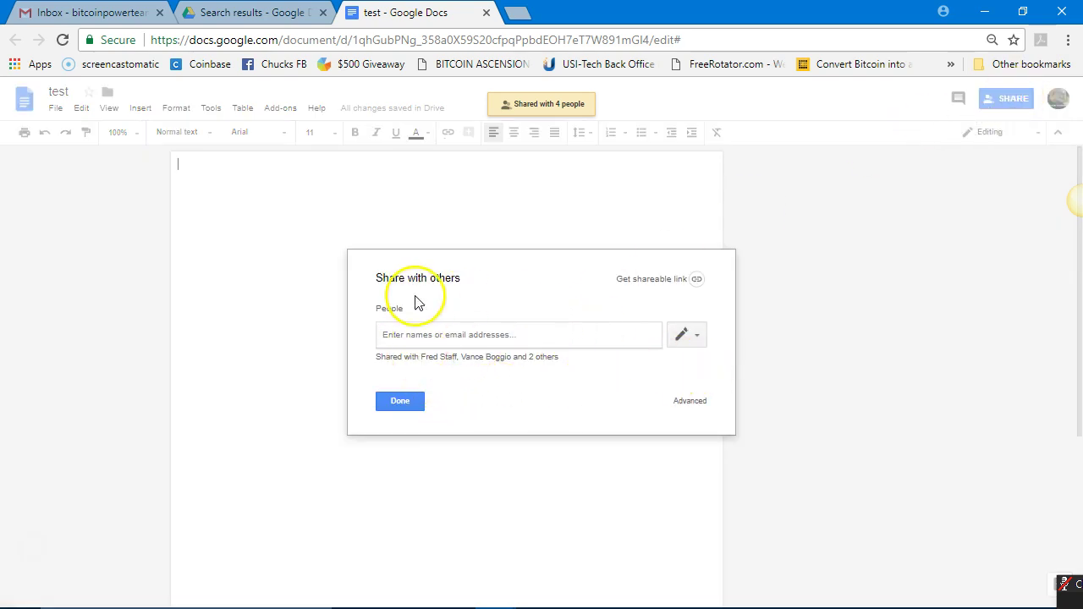
left_click(690, 402)
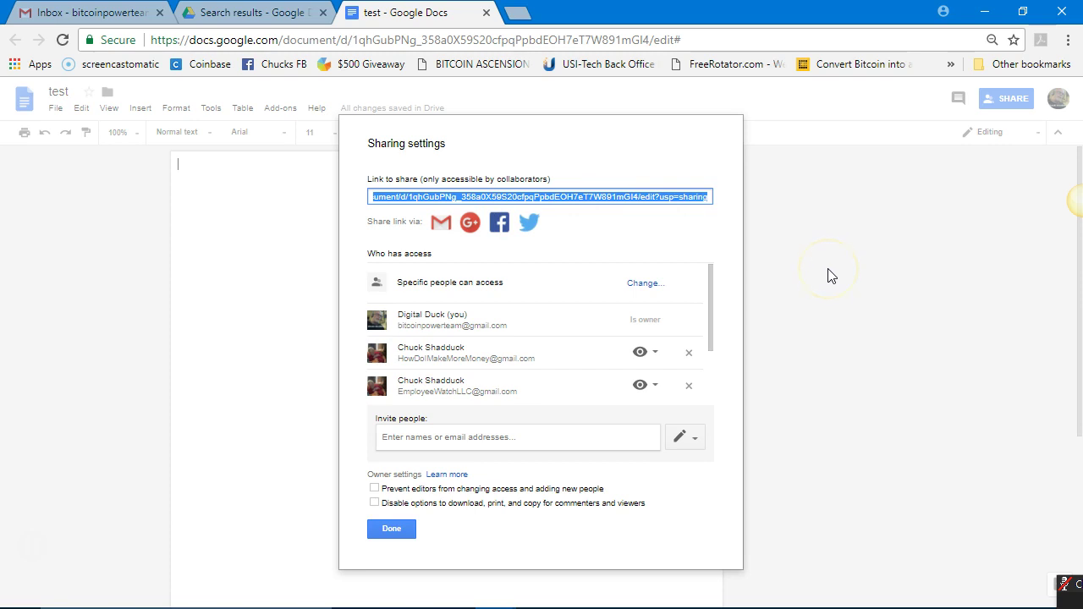
Close the Sharing settings dialog with Done
left_click(389, 529)
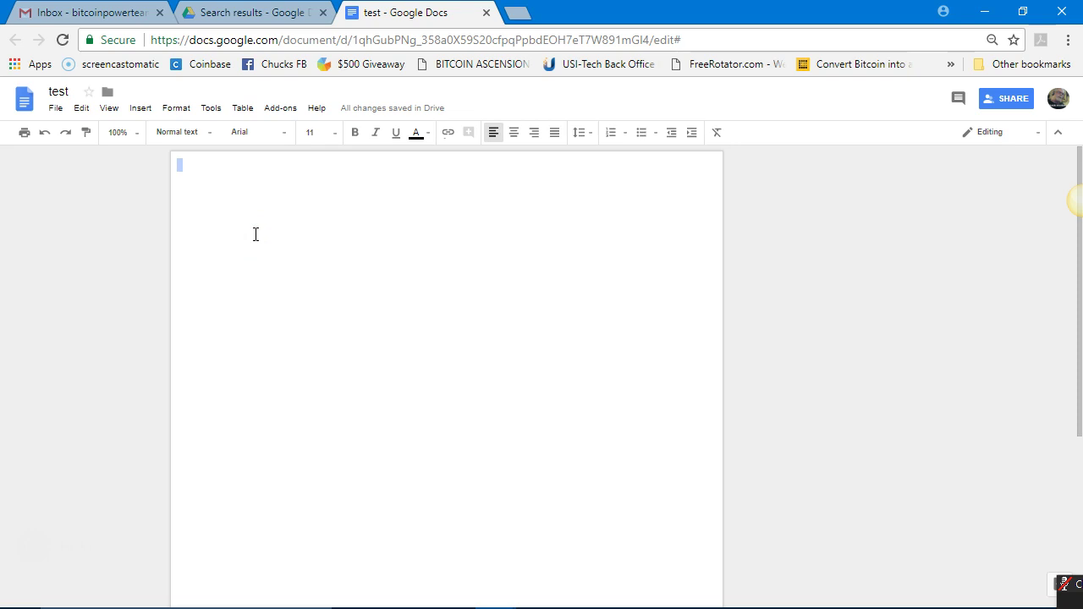
Type 123456789 on the first line and select it for resizing
left_click(369, 287)
type("123456789")
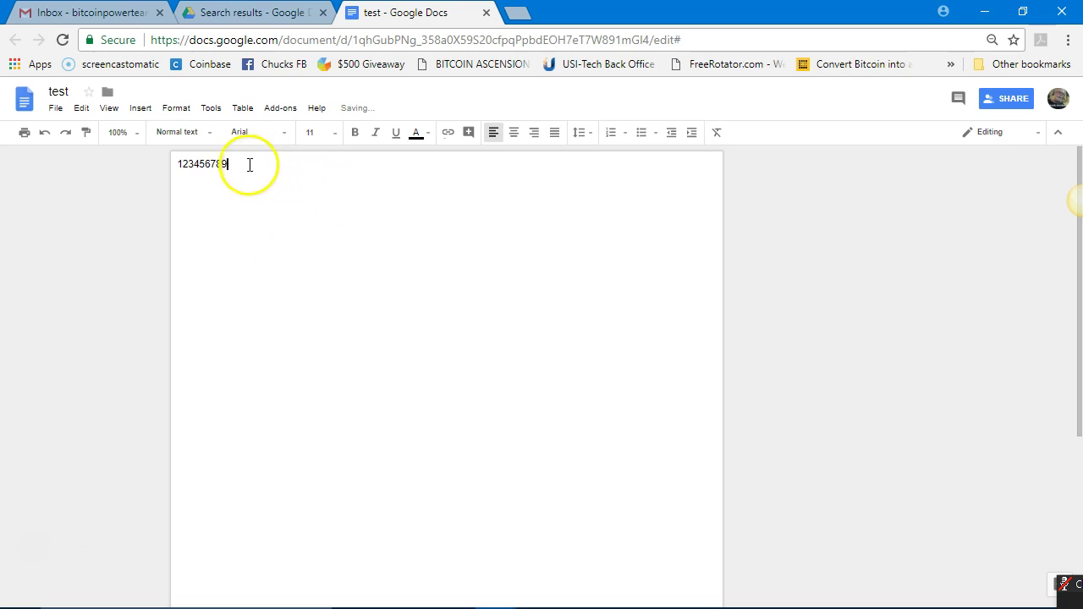
left_click_drag(249, 164, 104, 177)
left_click(335, 133)
Enlarge the 123456789 line to 60 pt, passing through 30 pt first
left_click(316, 295)
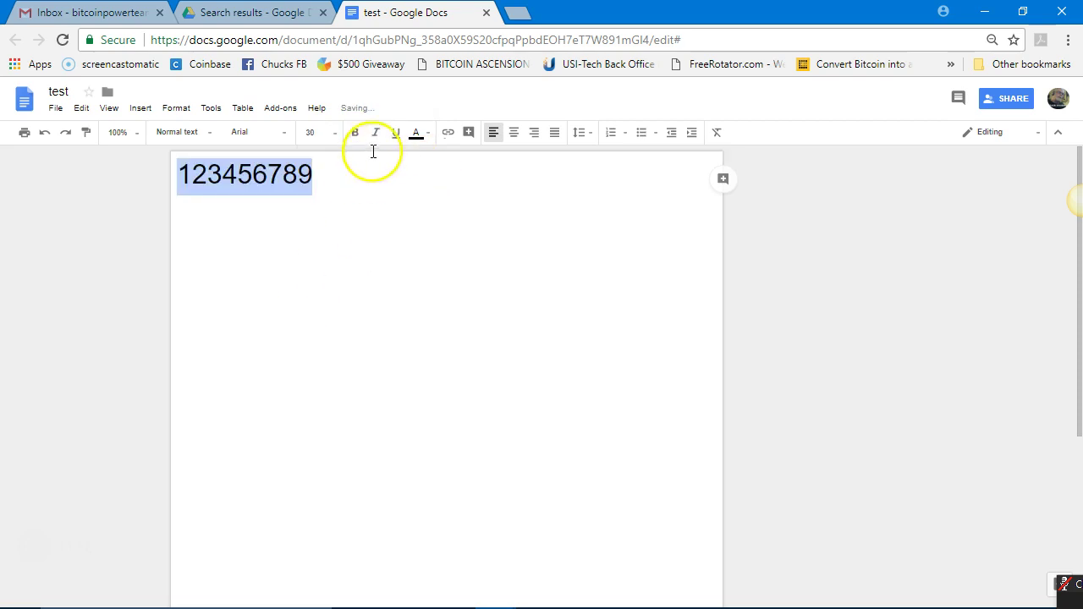
left_click(336, 133)
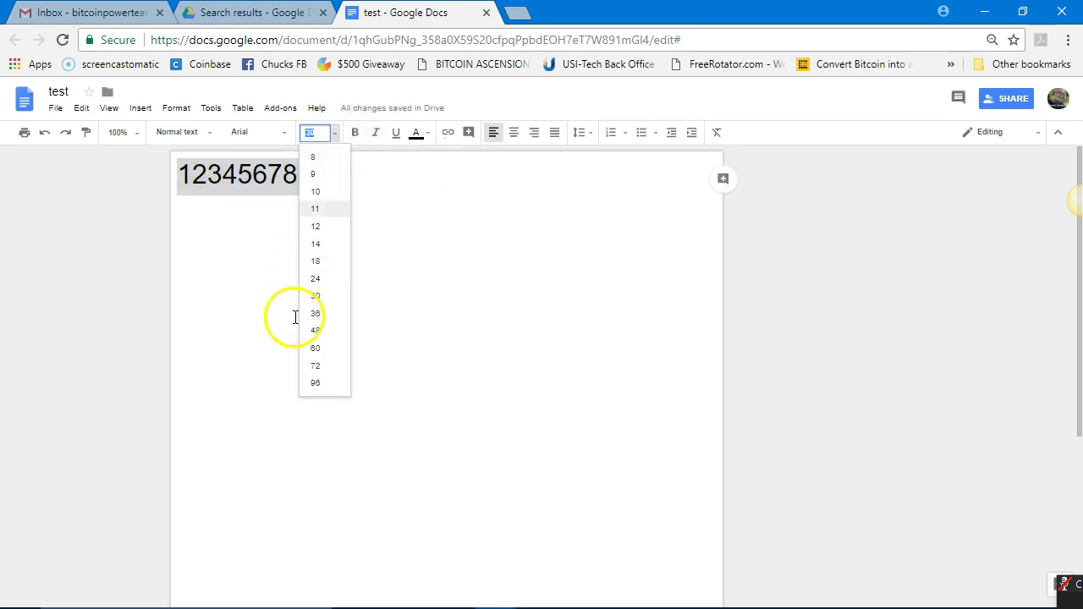
left_click(329, 346)
left_click(313, 299)
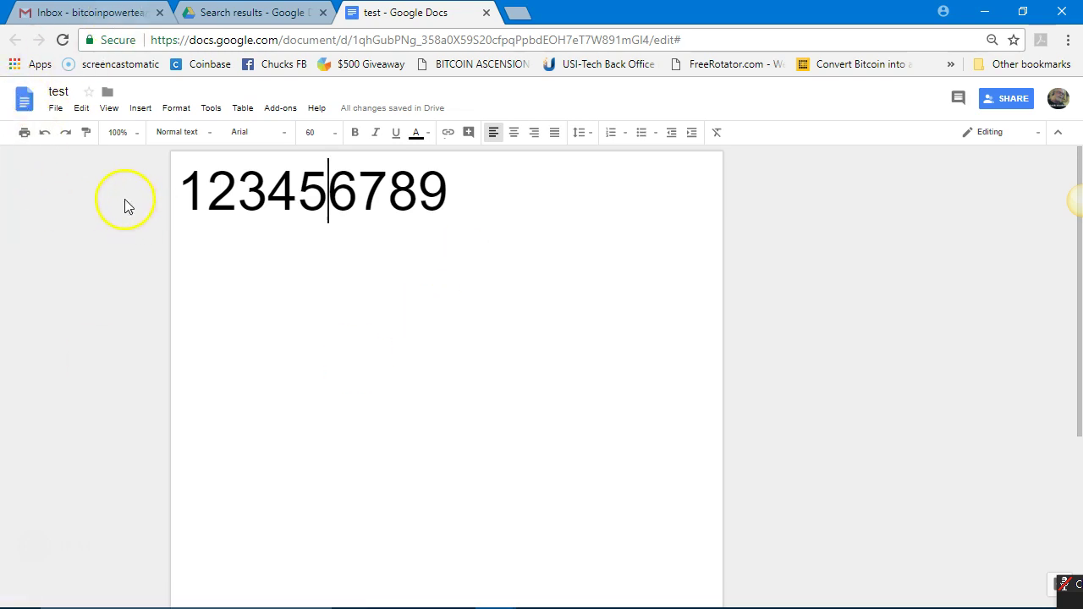
Put the cursor at the start of the line and close the test document's tab
left_click(238, 280)
left_click(131, 288)
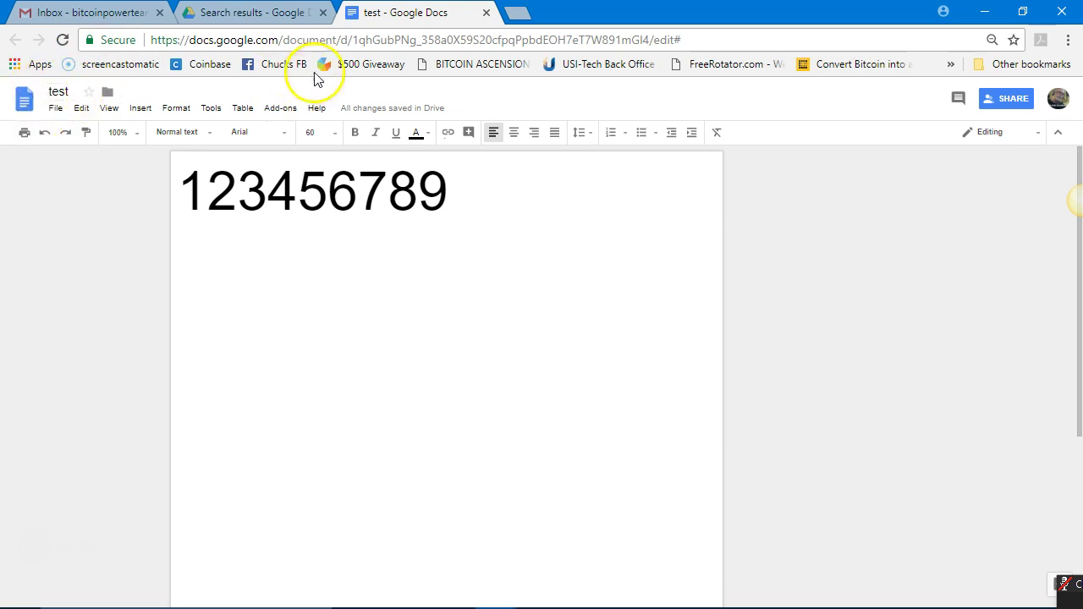
left_click(486, 12)
In Drive's Recent list, select the test file and show its Open with app choices
scroll(508, 225, "up", 3)
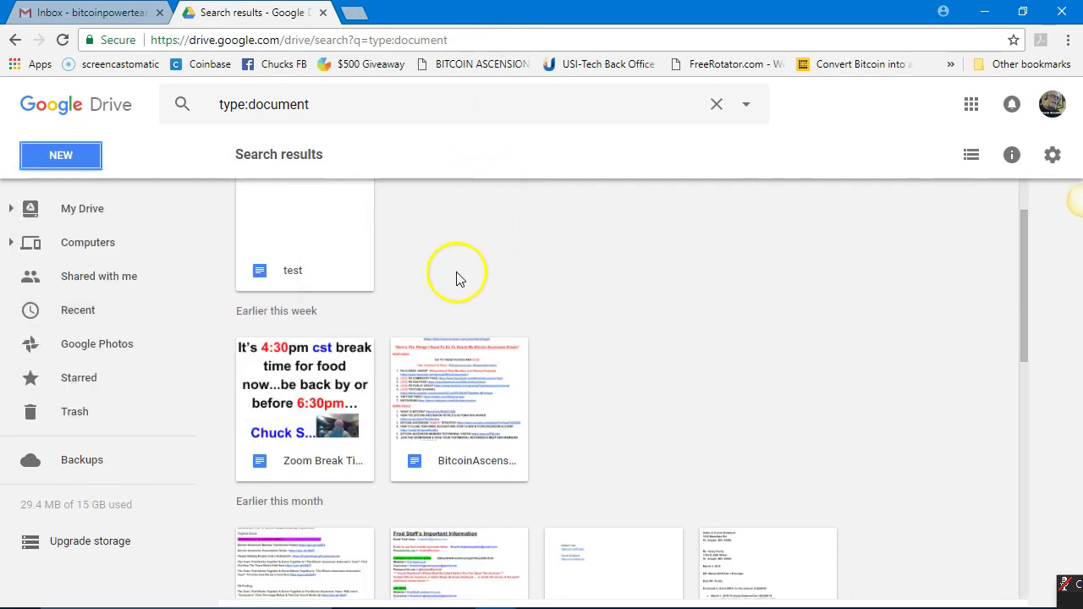
scroll(457, 279, "up", 1)
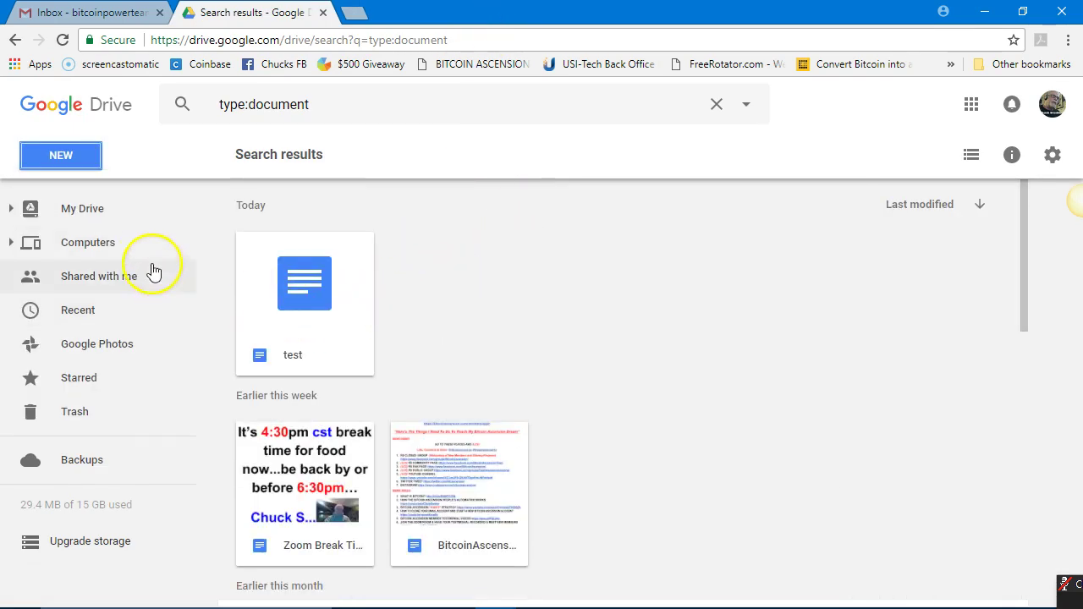
left_click(89, 319)
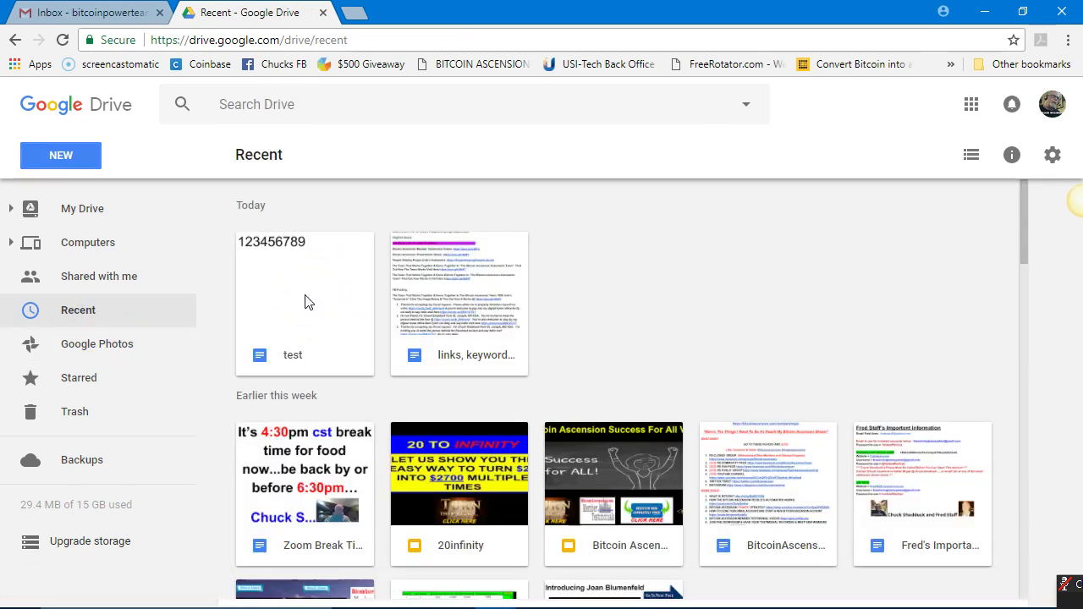
left_click(294, 363)
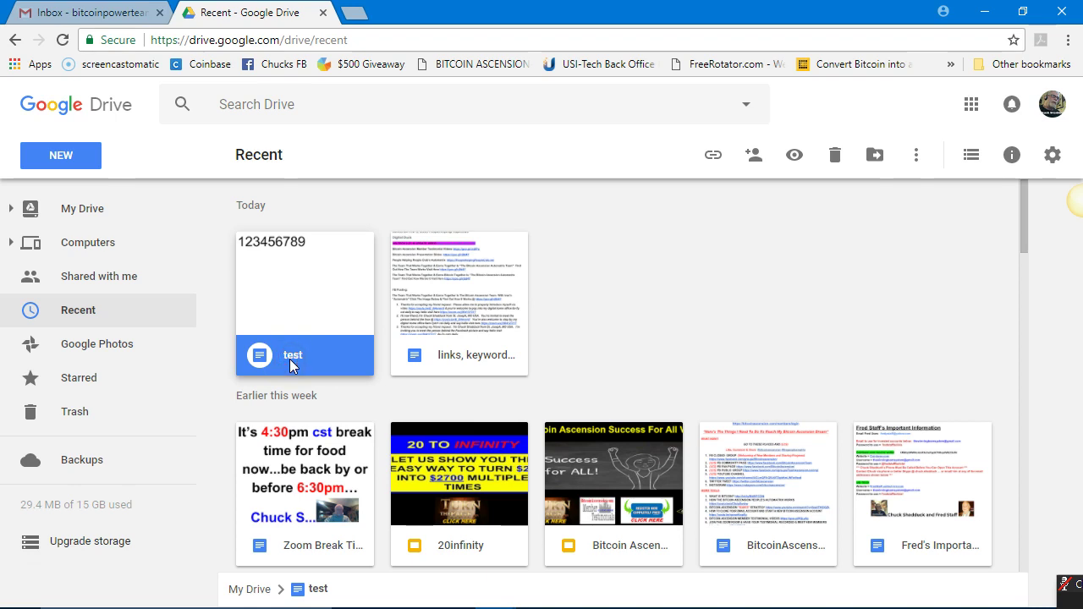
right_click(297, 334)
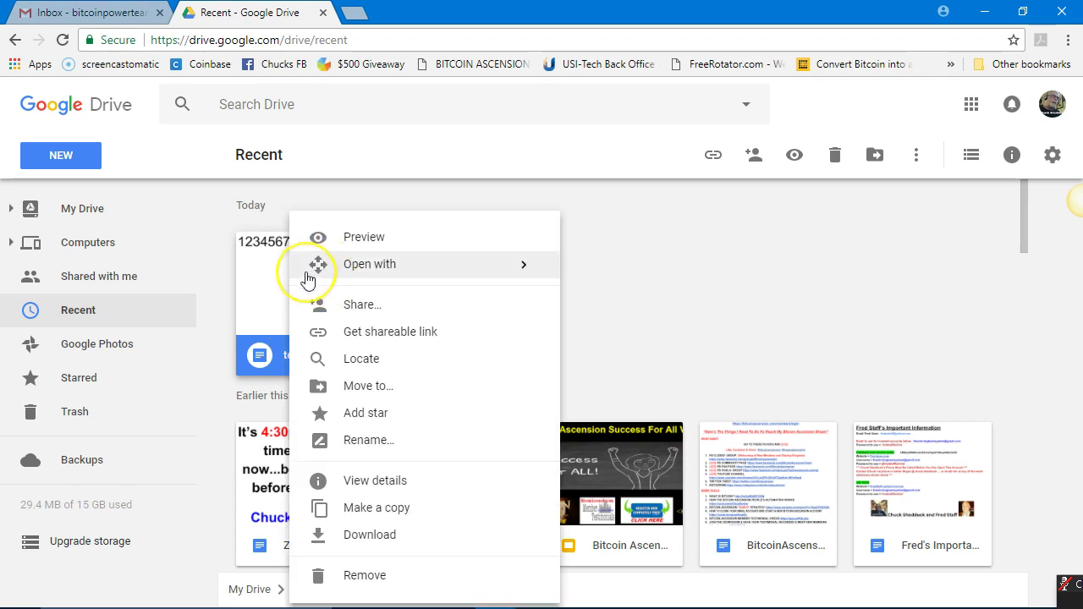
mouse_move(307, 273)
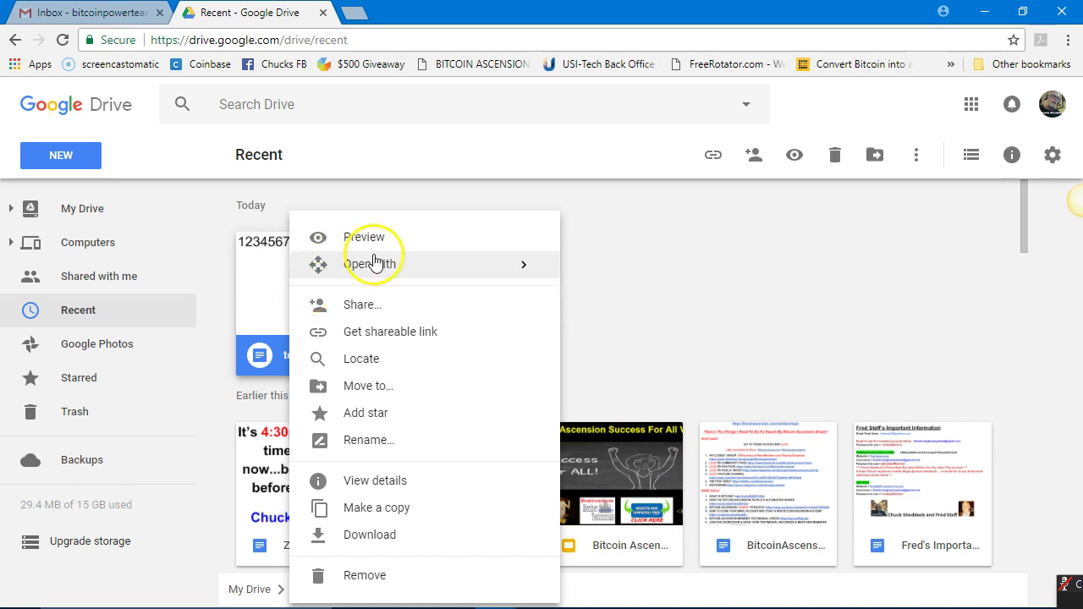
mouse_move(373, 273)
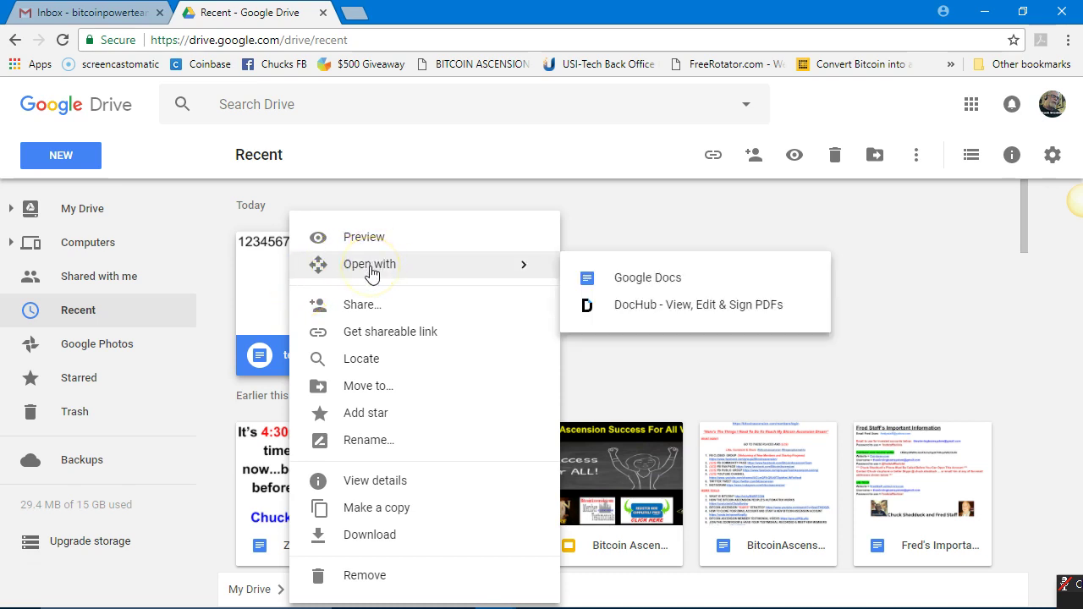
Reopen test, type after 123456789, then undo the misspelled extra so it reads '123456789 type so'
left_click(648, 278)
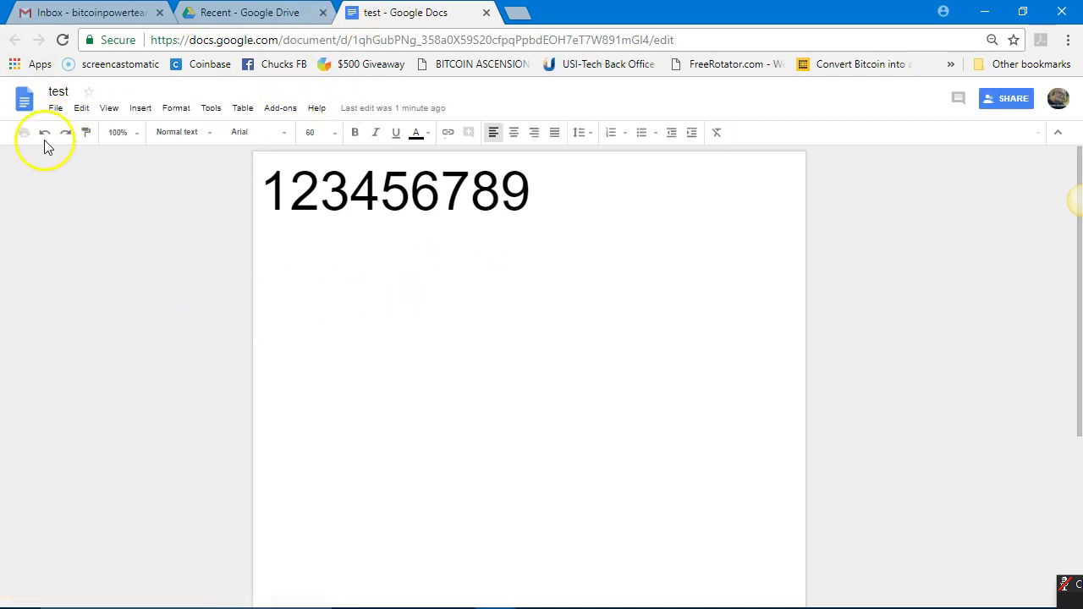
left_click(48, 133)
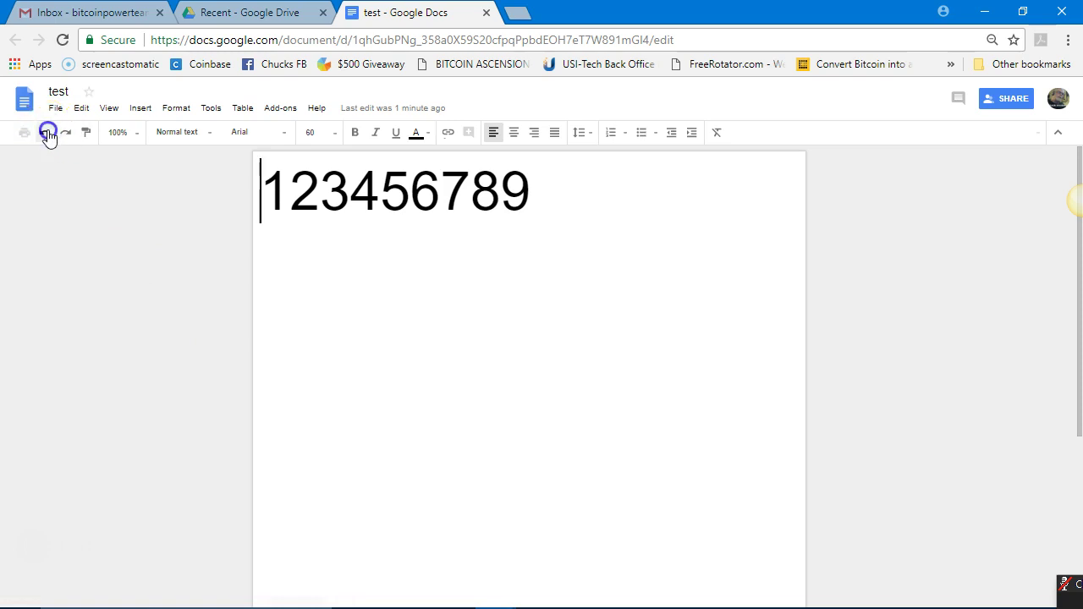
left_click(567, 190)
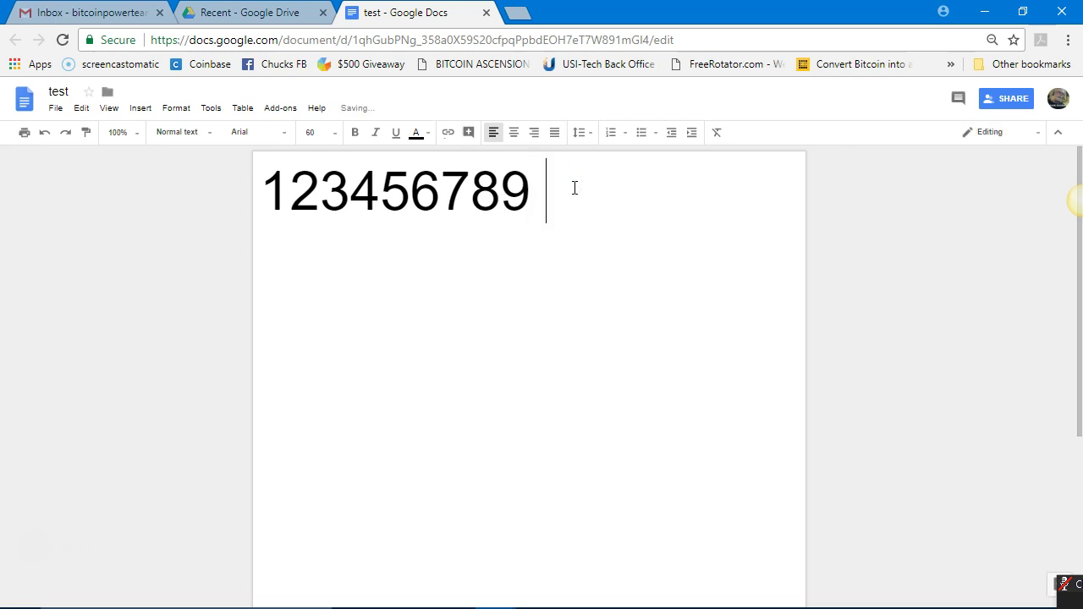
type("type ")
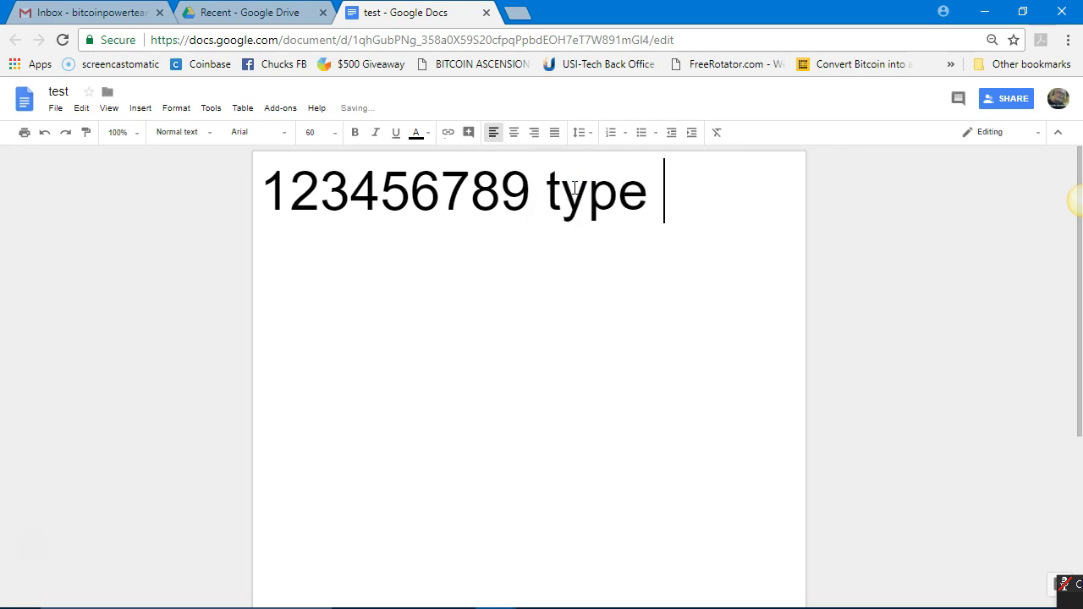
type("somethoingg")
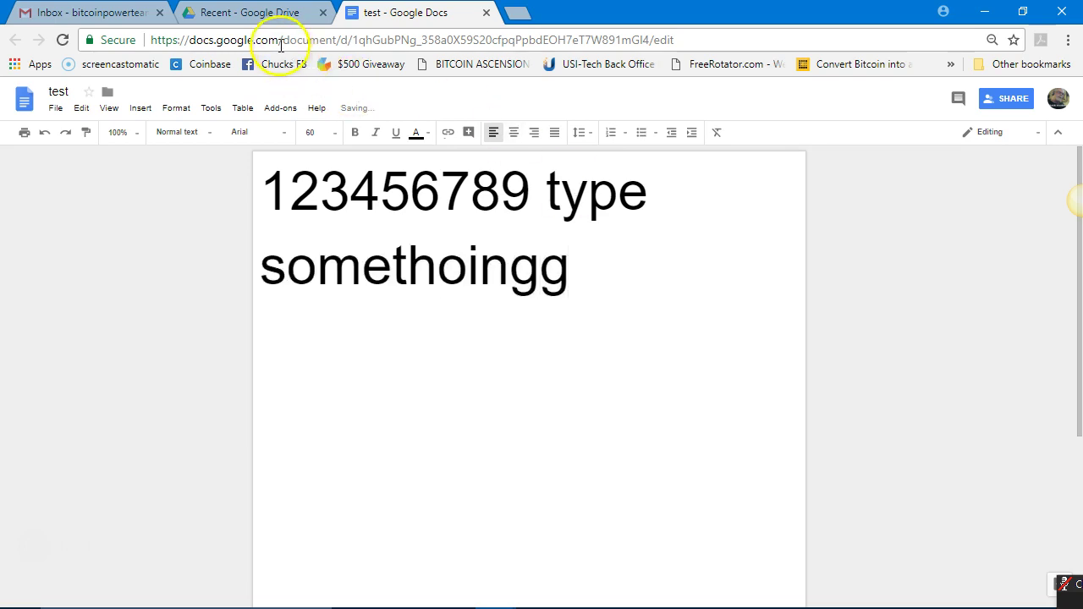
left_click(45, 133)
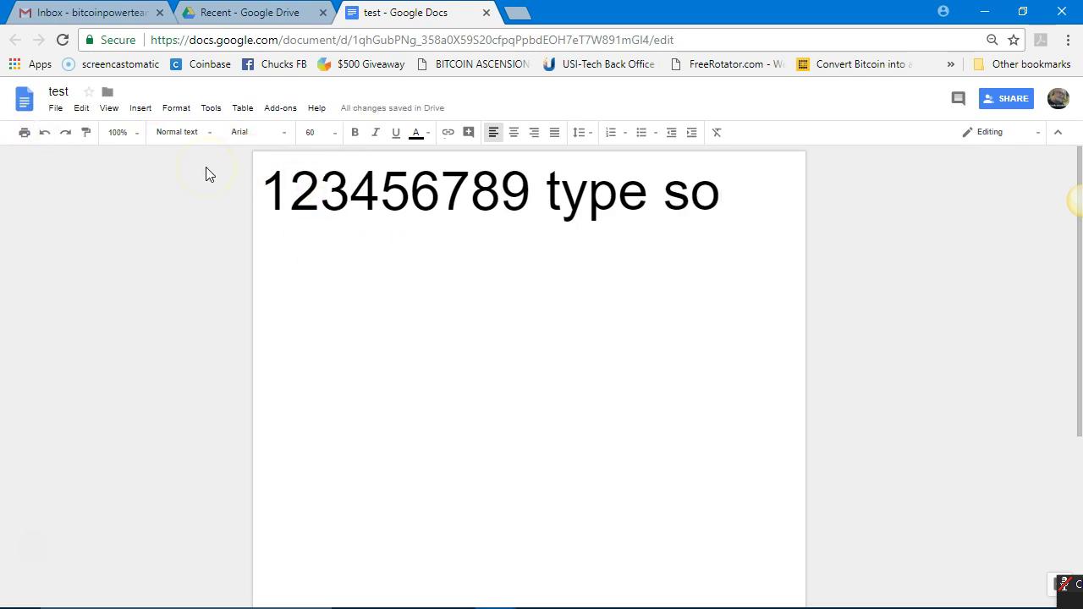
Close the document and filter My Drive search to text documents only
left_click(486, 13)
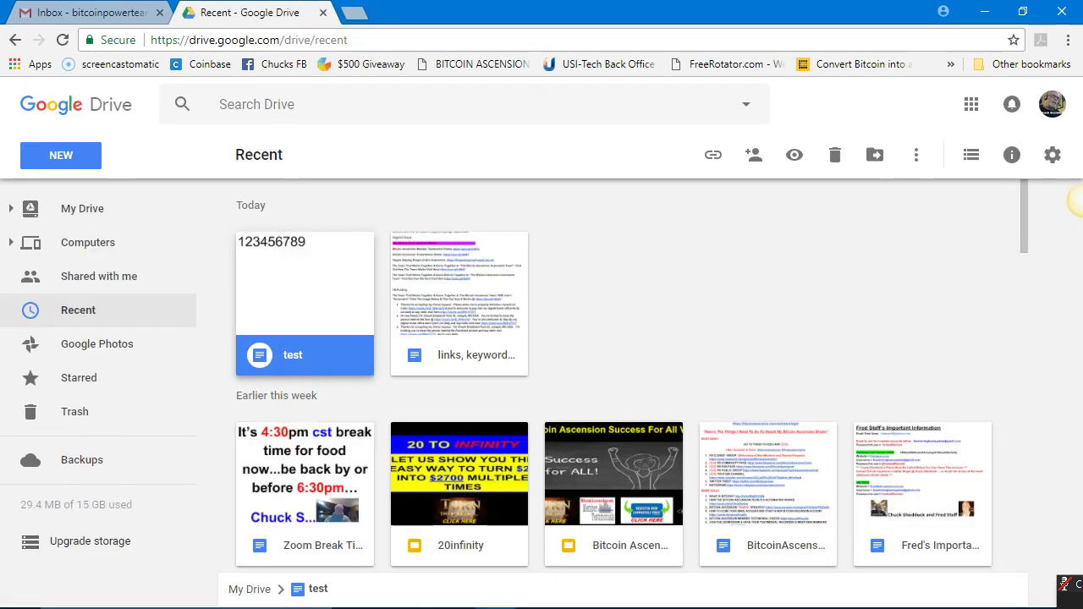
left_click(84, 216)
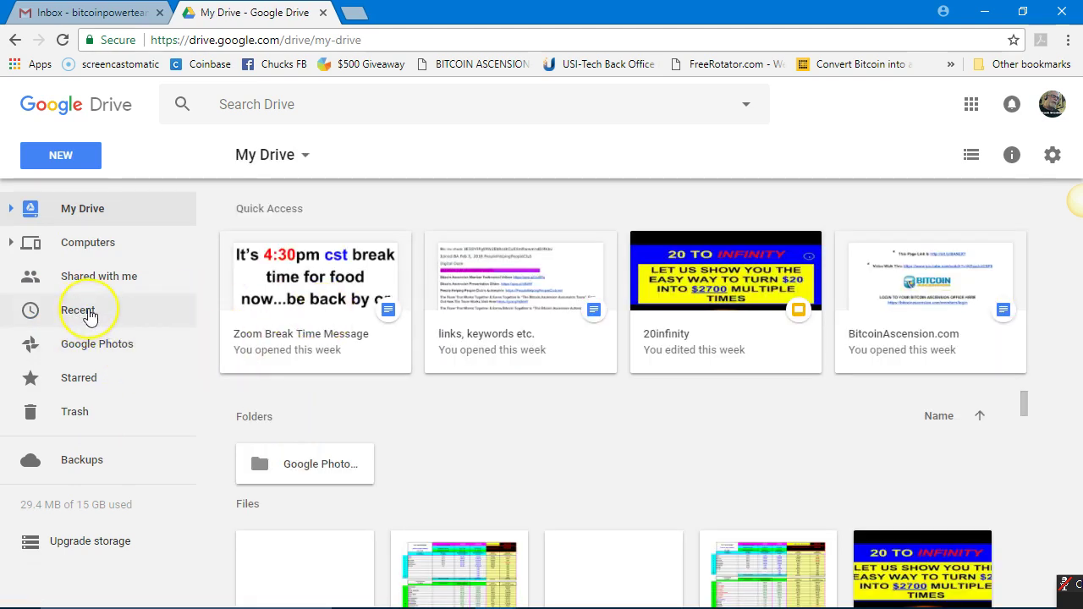
left_click(317, 103)
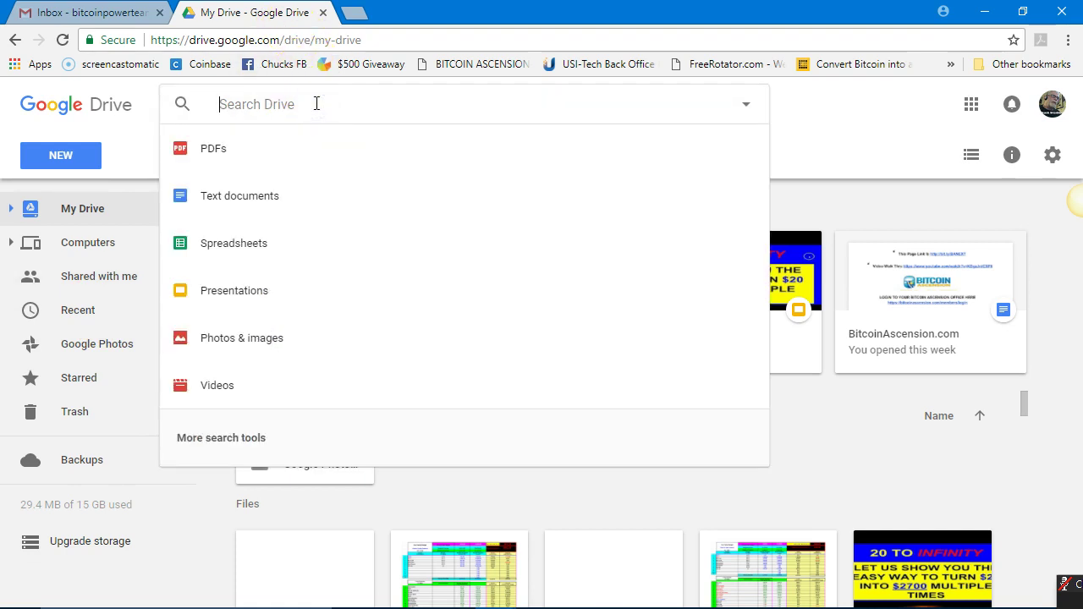
left_click(206, 199)
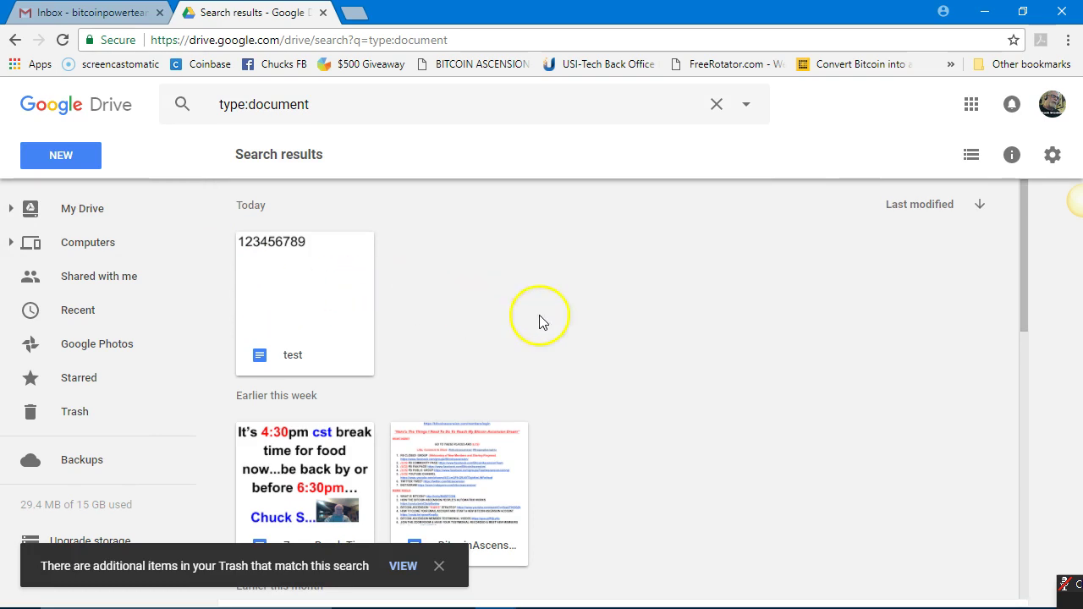
Sort the results newest first by last modified and select the test document
left_click(978, 207)
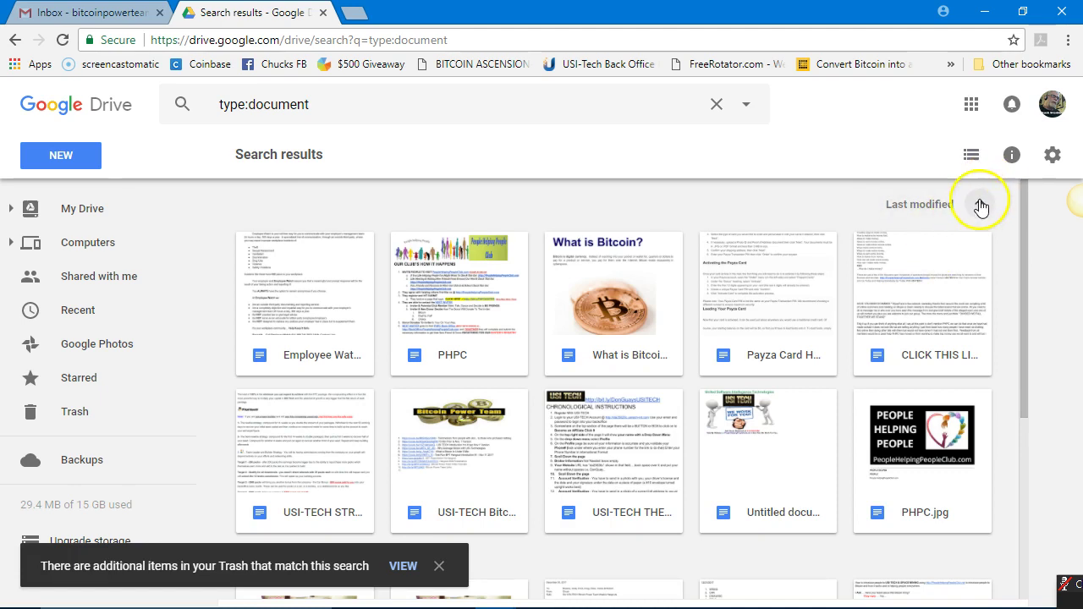
left_click(980, 208)
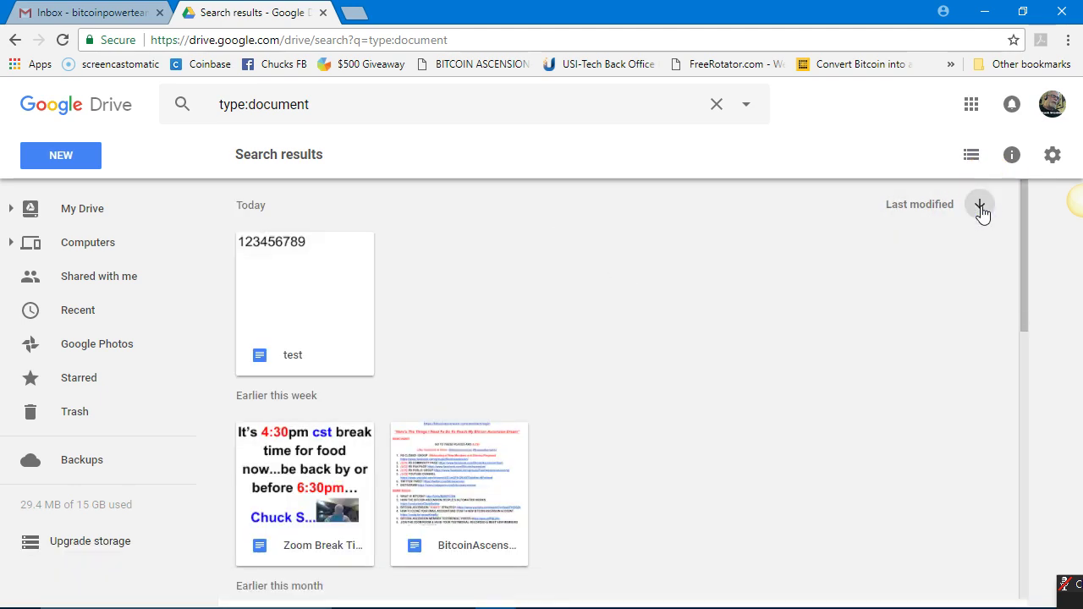
left_click(286, 360)
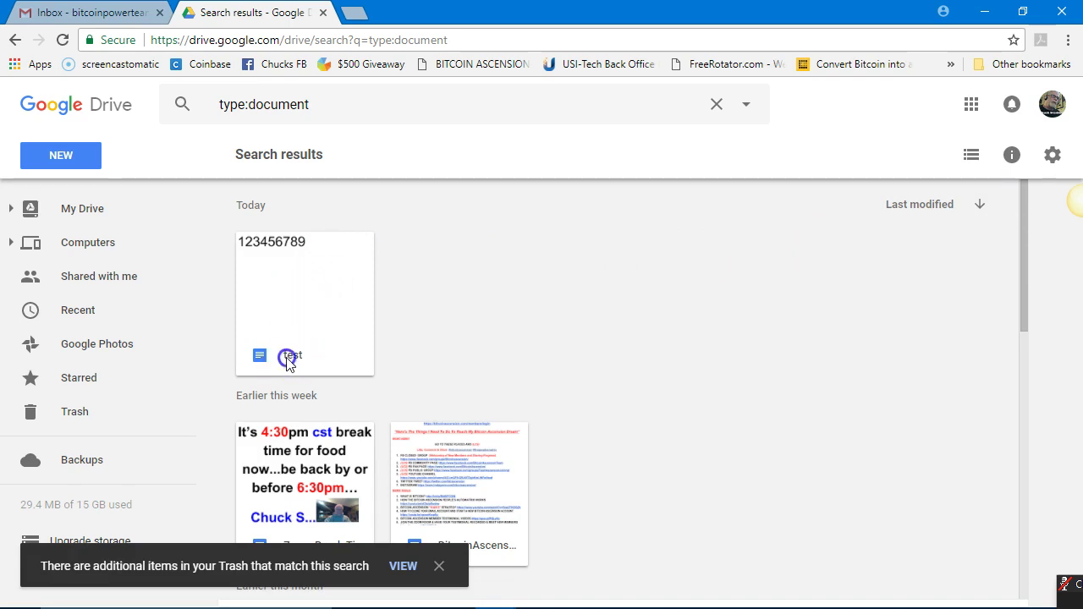
left_click(307, 297)
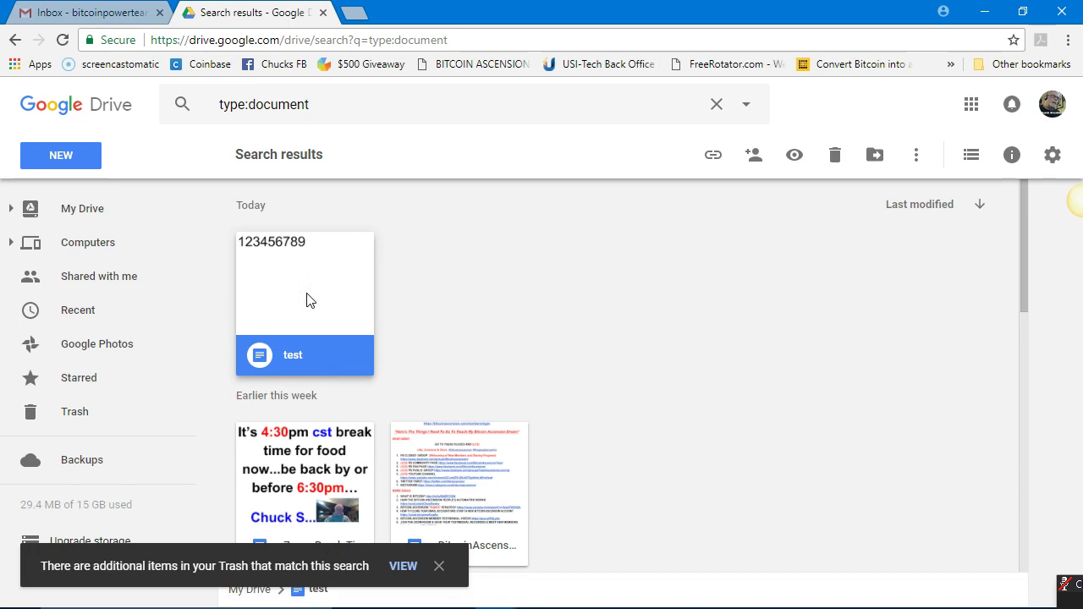
right_click(307, 299)
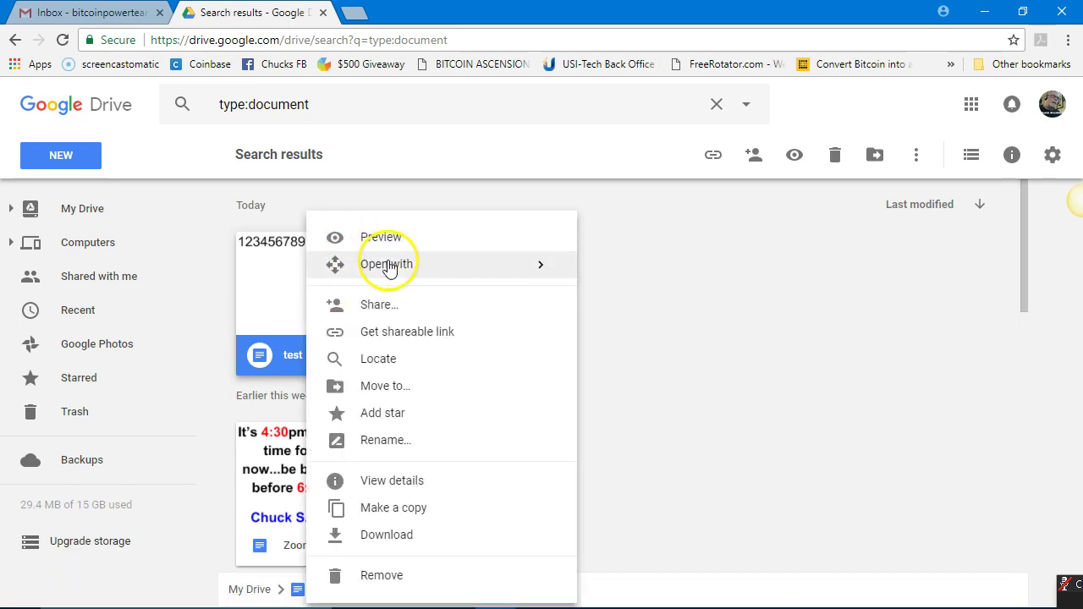
mouse_move(388, 268)
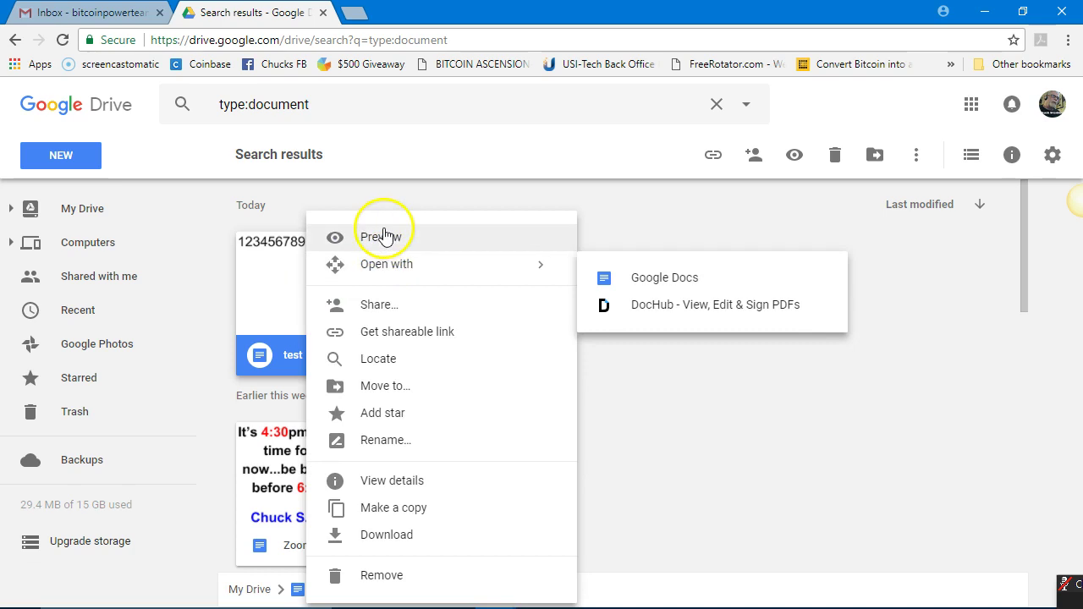
left_click(378, 241)
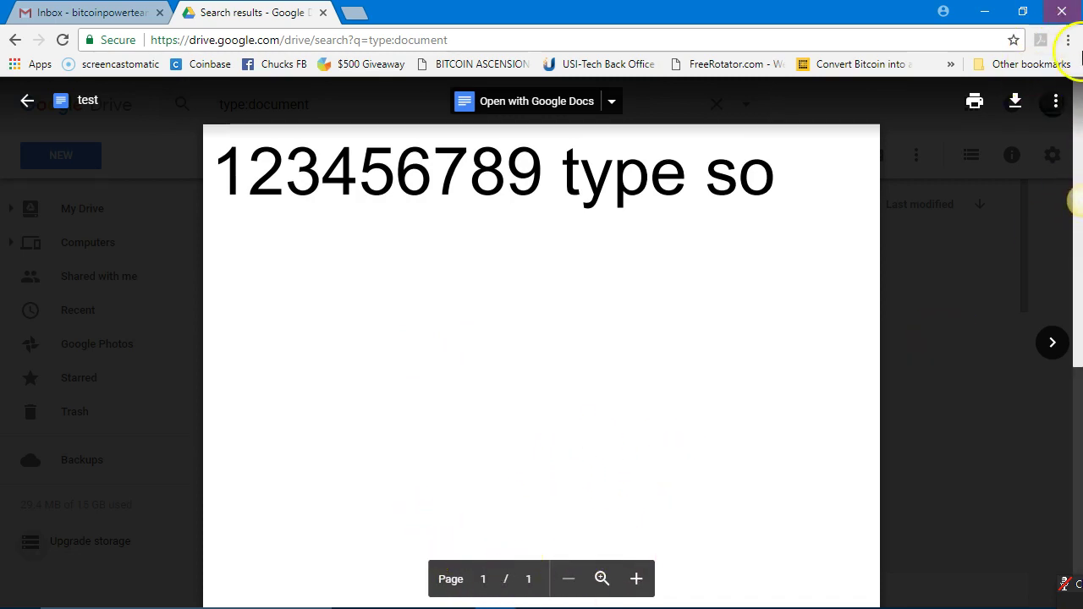
left_click(27, 104)
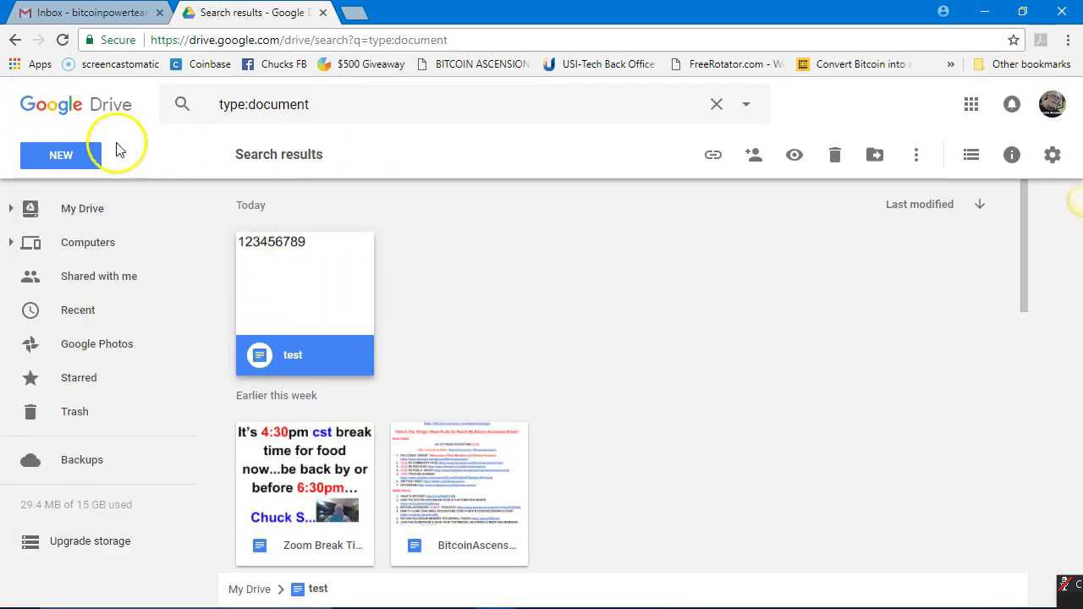
Reopen Drive from the apps grid to check Recent, then close it to return to Gmail
left_click(324, 13)
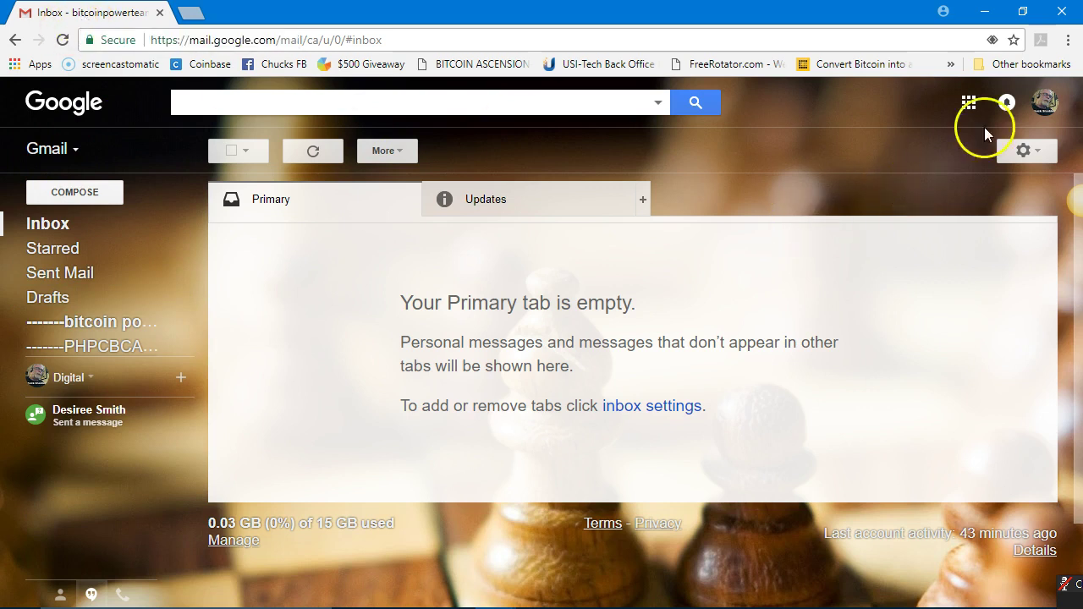
left_click(968, 103)
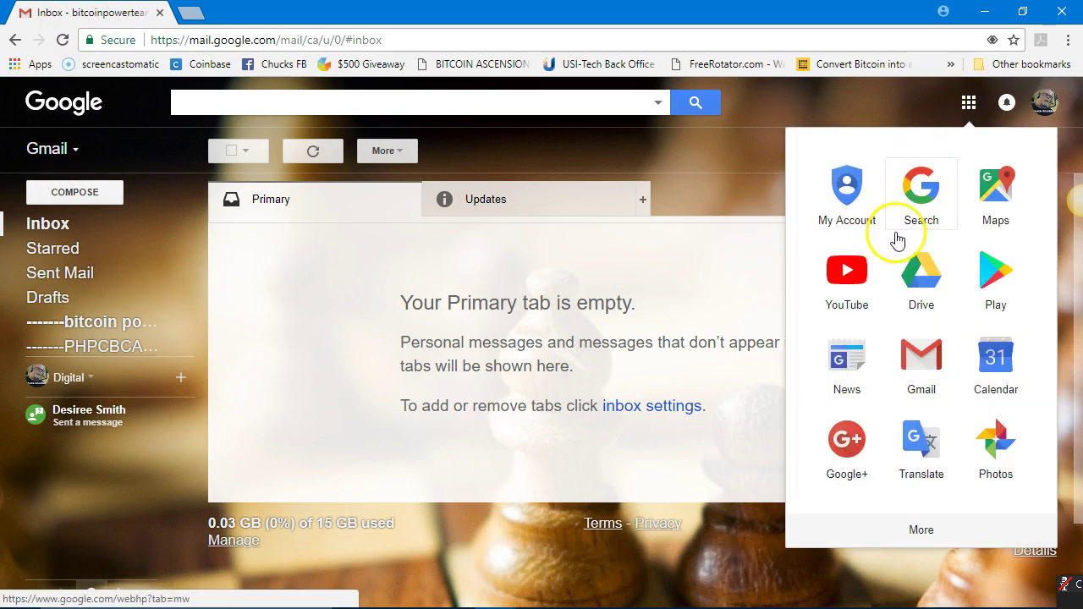
left_click(905, 280)
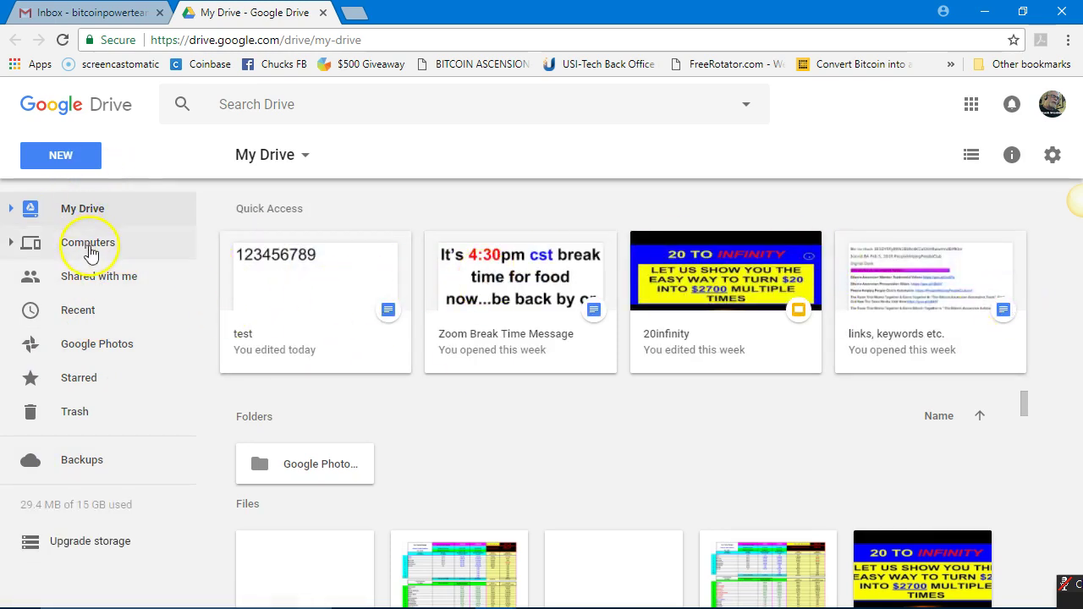
left_click(83, 313)
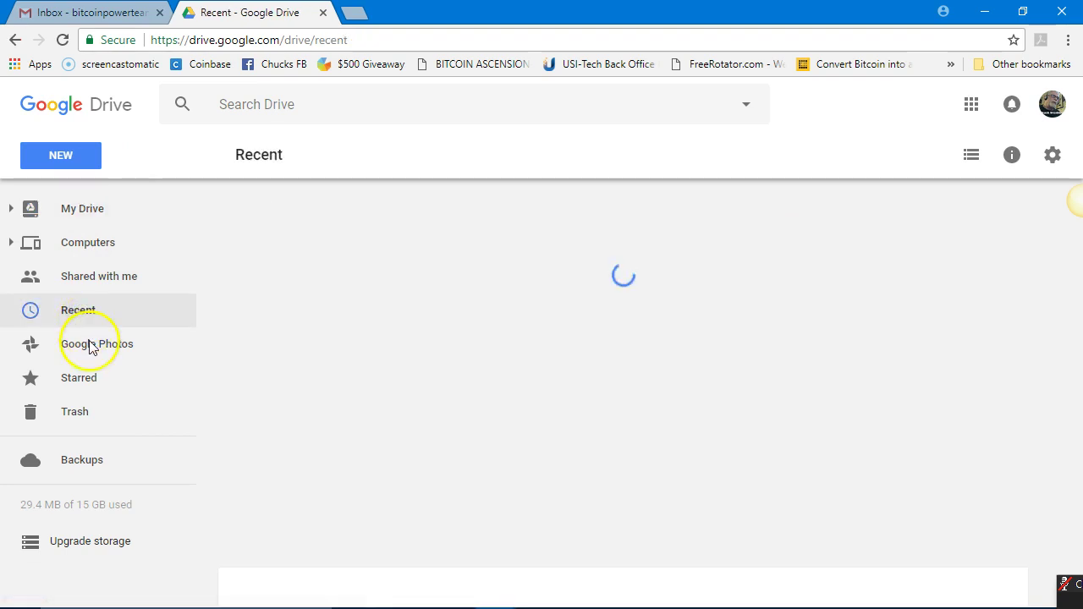
left_click(323, 14)
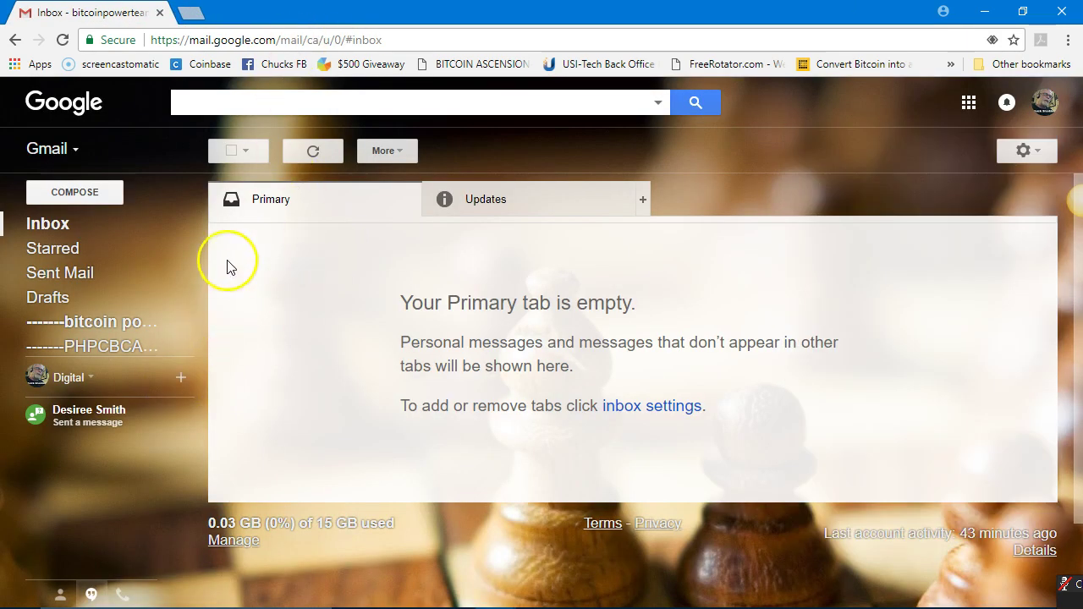
Sign out of the Google account from the profile menu and close the Chrome window
mouse_move(133, 278)
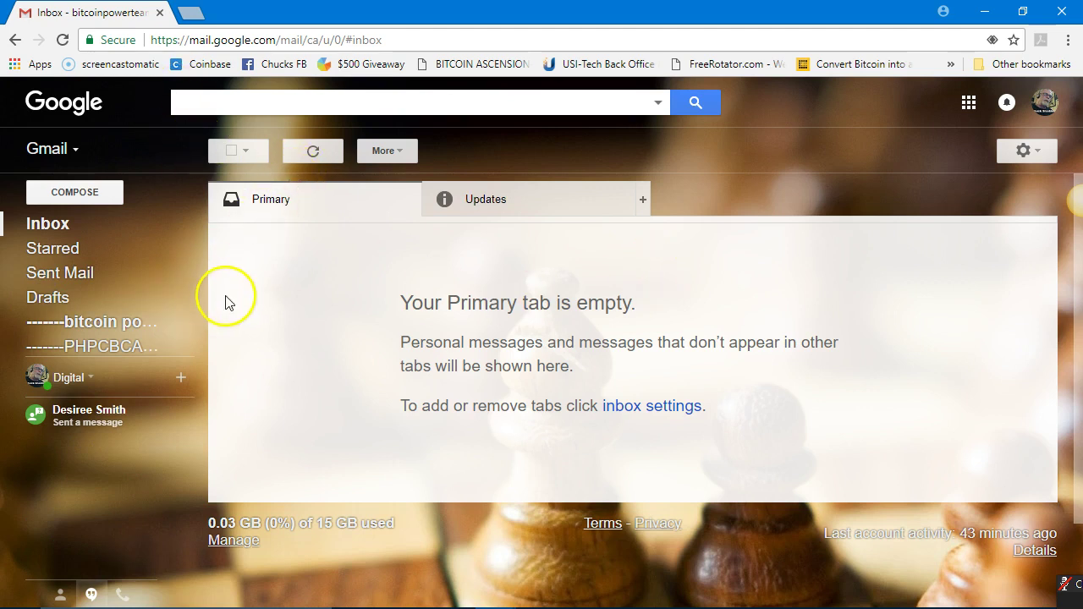
left_click(1051, 117)
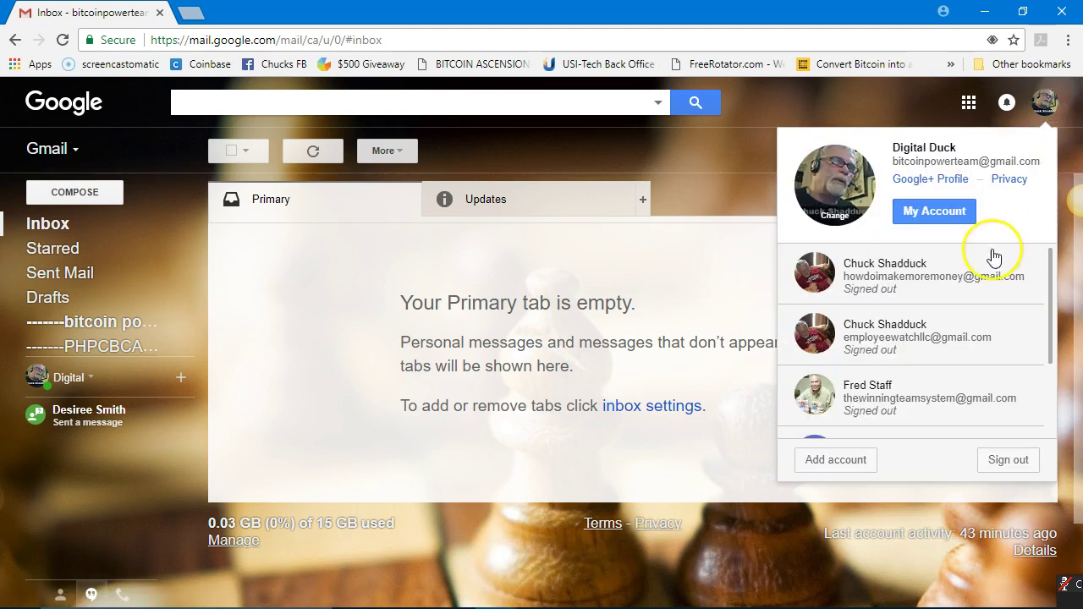
left_click(1015, 461)
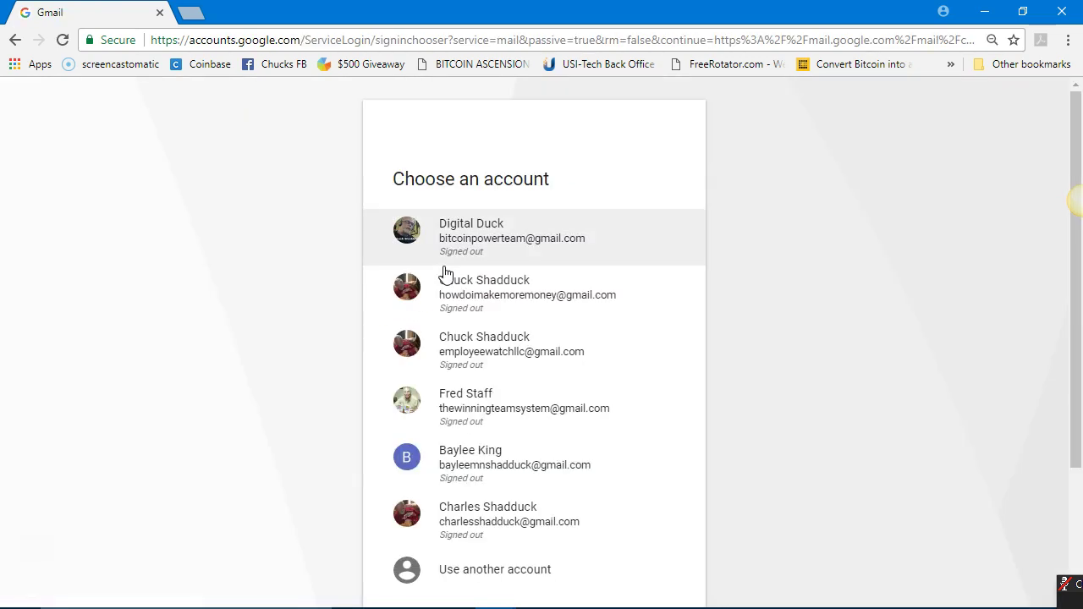
scroll(761, 438, "down", 2)
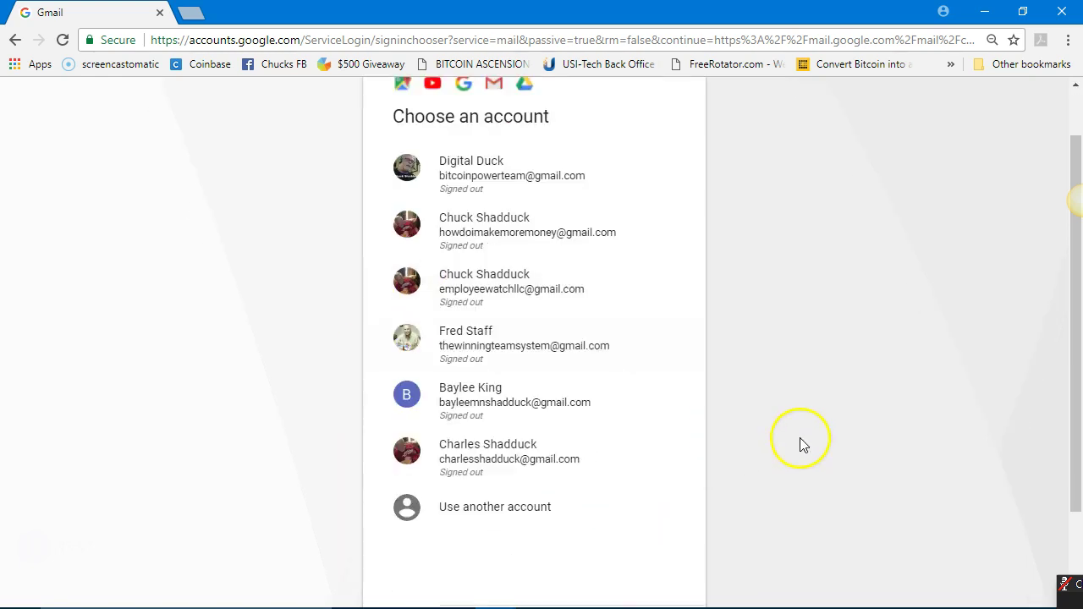
scroll(592, 461, "up", 2)
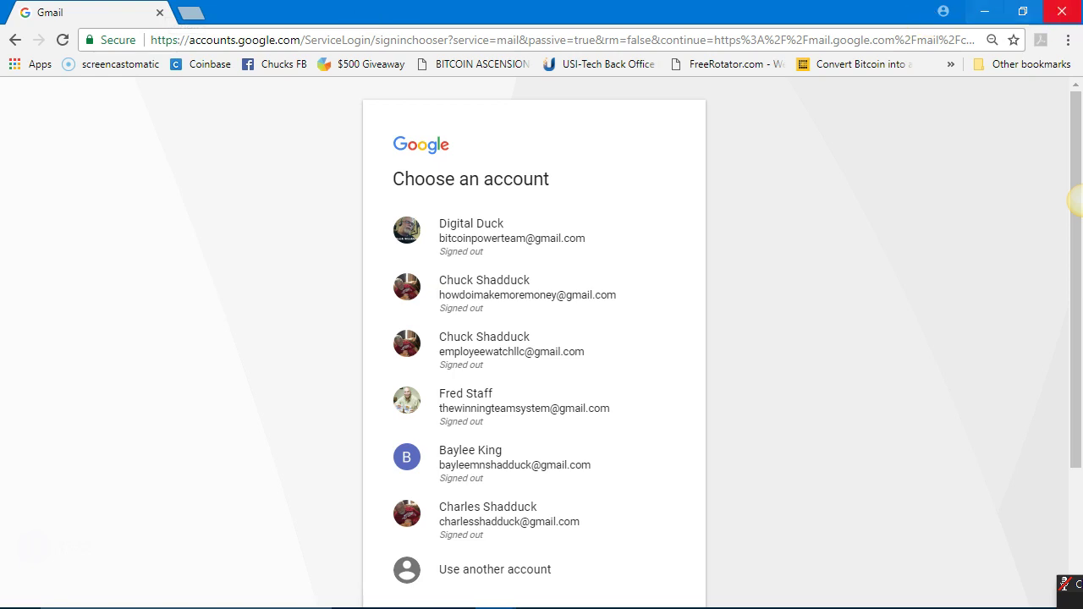
left_click(1063, 11)
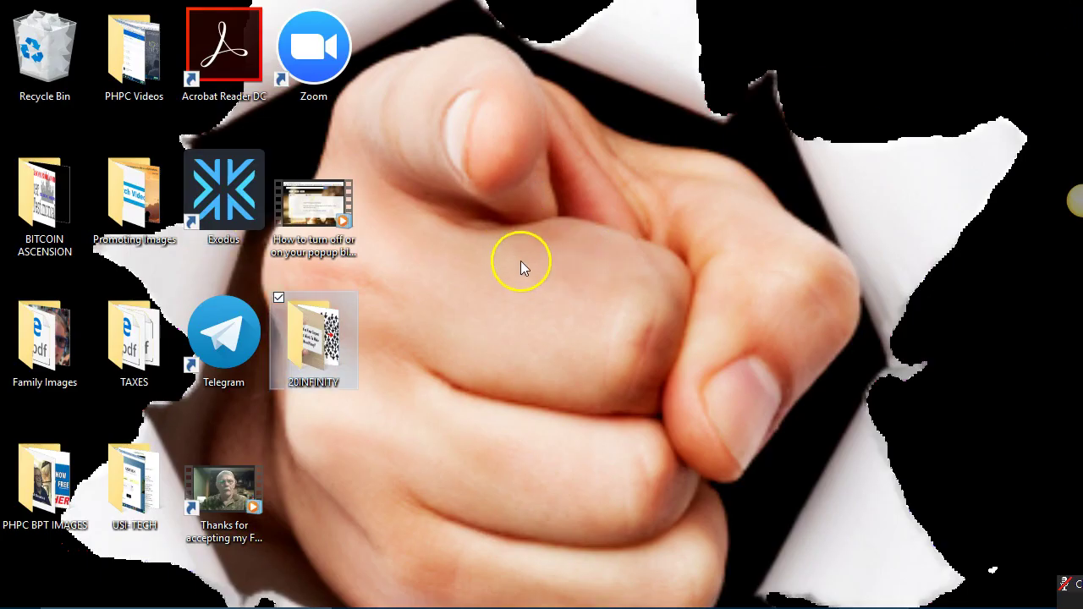
mouse_move(234, 603)
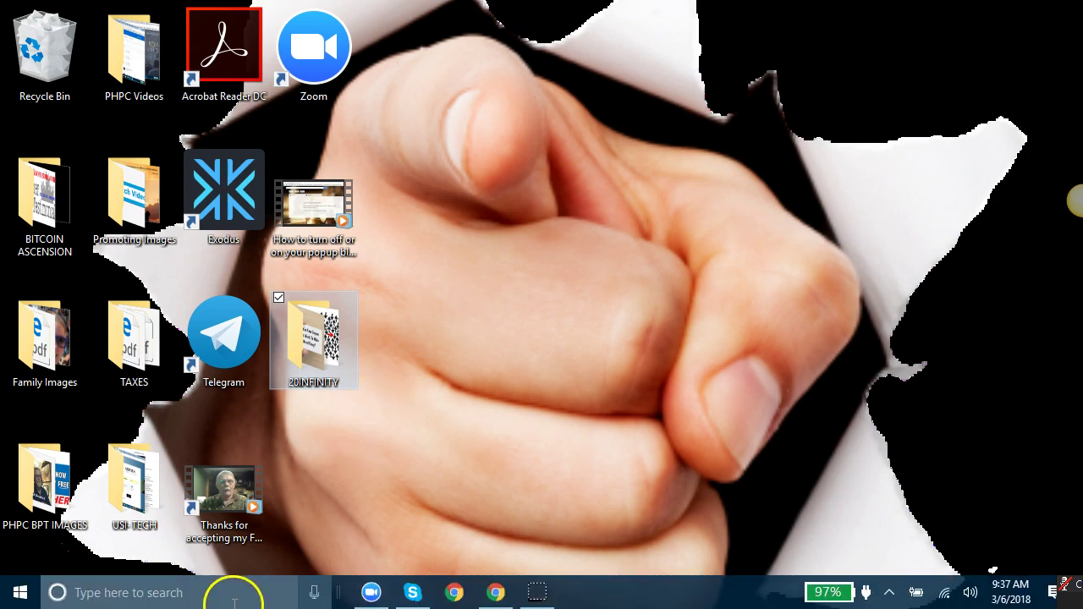